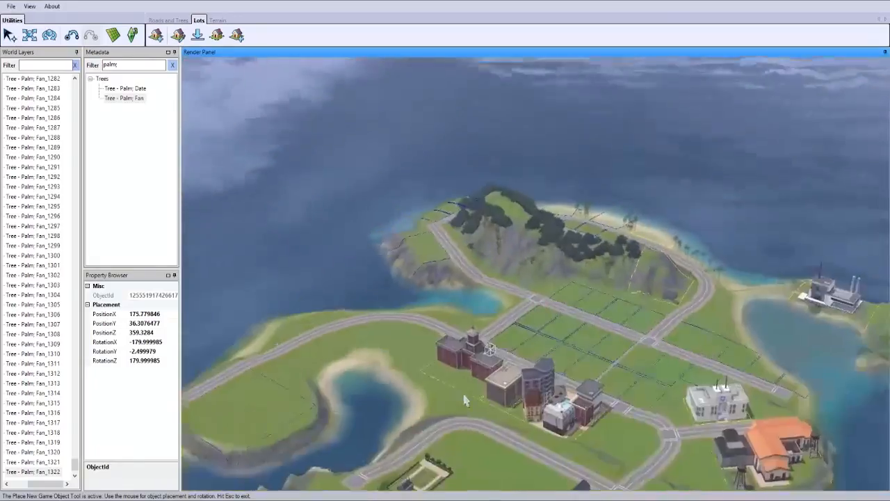
Fill the clearing on the wooded hilltop with densely placed Tree - Palm; Date objects
scroll(452, 305, "up", 5)
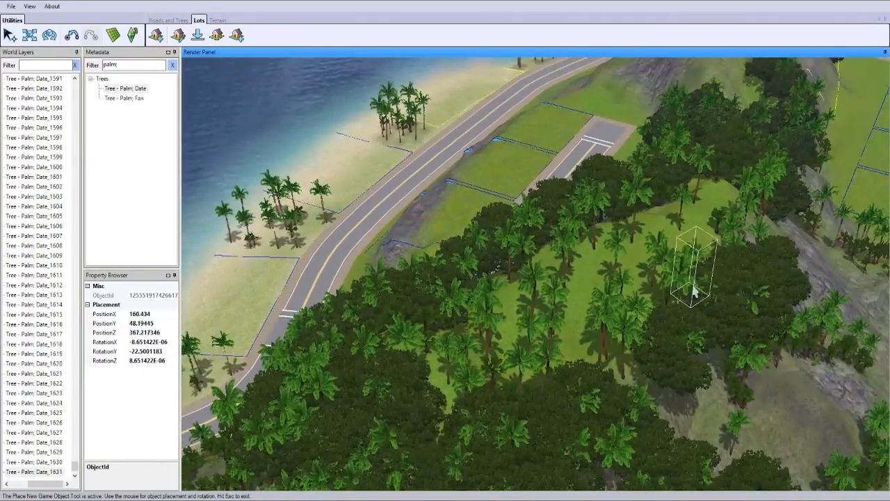
left_click(617, 272)
left_click(575, 341)
left_click(496, 392)
left_click(576, 341)
left_click(608, 341)
left_click(627, 201)
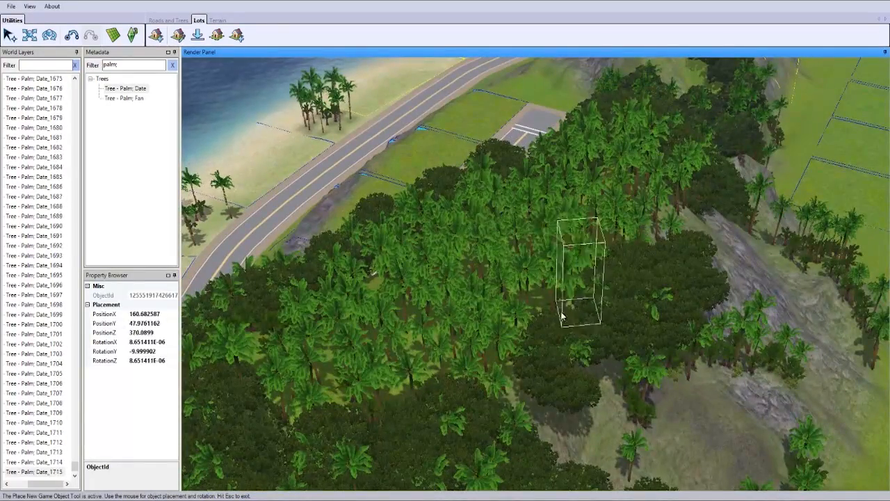
left_click(443, 324)
scroll(513, 378, "down", 10)
scroll(498, 352, "up", 5)
scroll(548, 343, "down", 5)
middle_click_drag(549, 343, 558, 313)
scroll(558, 314, "up", 5)
left_click(669, 210)
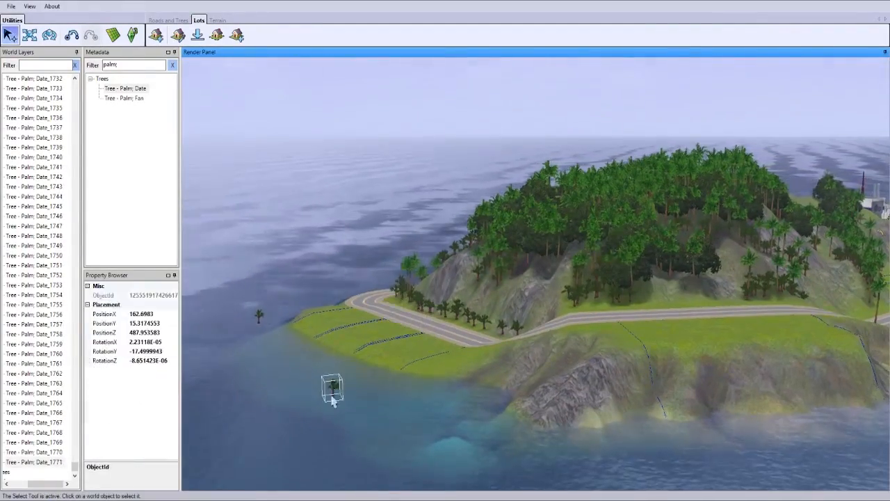
key("Escape")
Examine the palm planting along the island's beaches, coastal road and hillside
middle_click_drag(368, 338, 533, 357)
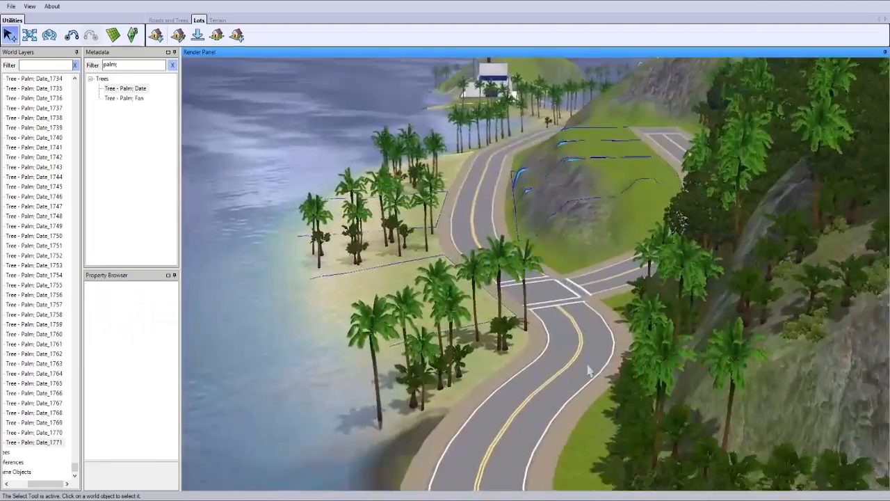
scroll(590, 370, "down", 2)
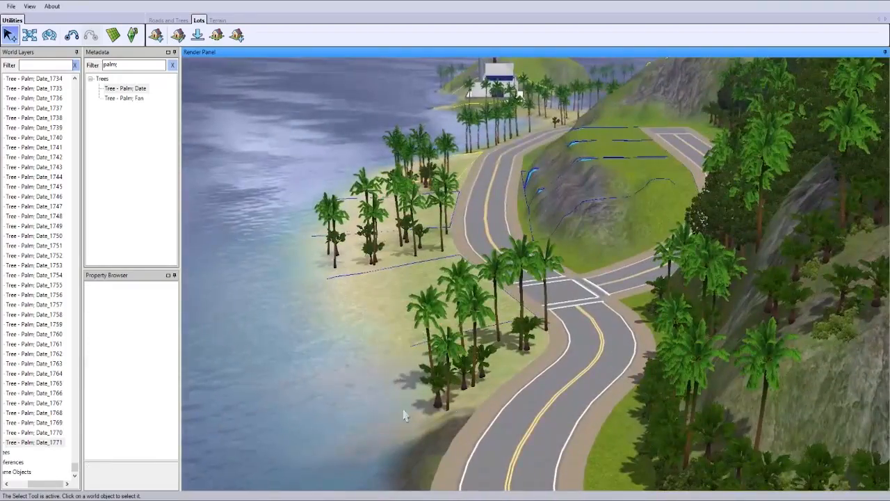
middle_click_drag(403, 415, 443, 404)
scroll(459, 407, "down", 5)
key("Left")
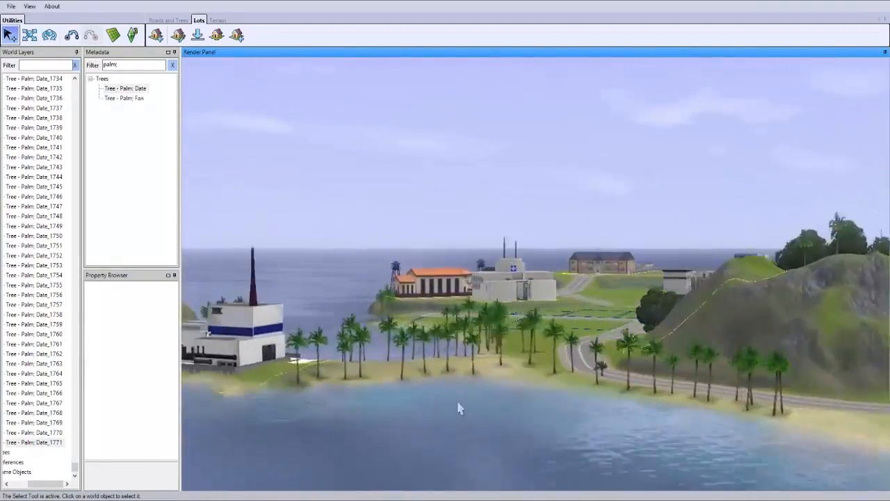
scroll(461, 408, "up", 5)
middle_click_drag(505, 407, 566, 409)
scroll(566, 409, "down", 6)
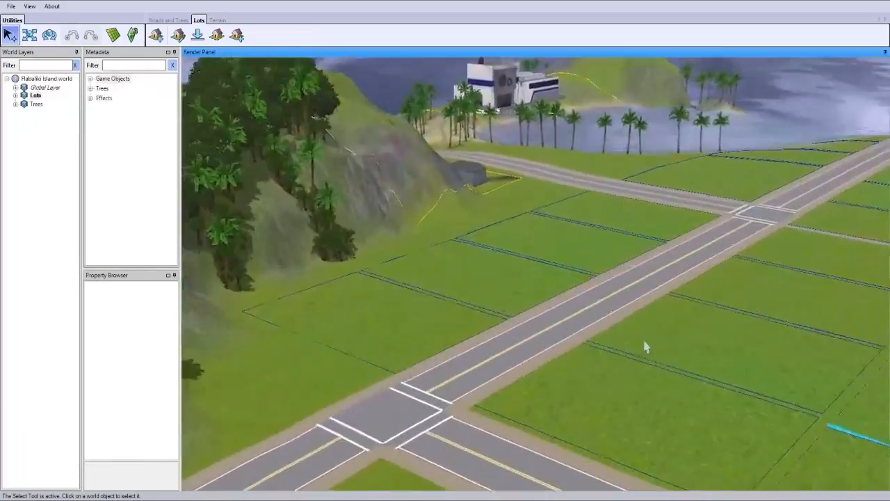
Delete the empty residential lots lining both sides of the straight road below the rocky hill
scroll(492, 321, "up", 2)
left_click(389, 212)
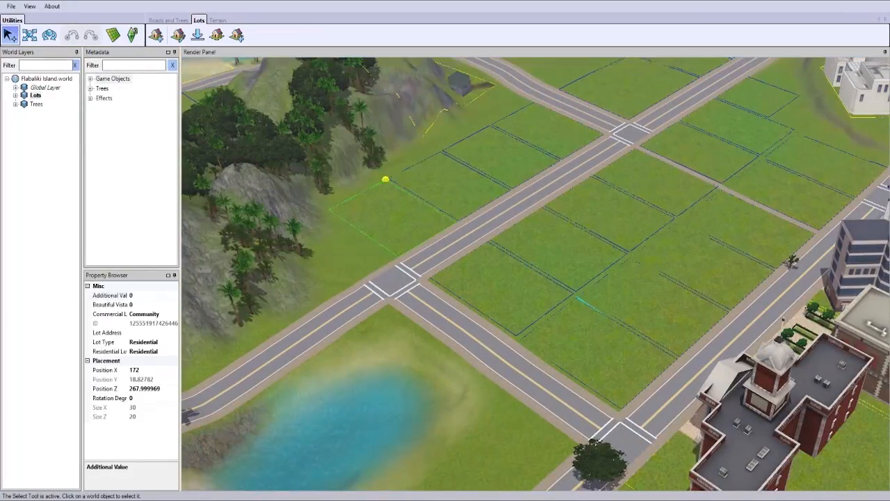
key("Delete")
left_click(761, 93)
key("Delete")
left_click(702, 149)
key("Delete")
left_click(653, 181)
key("Delete")
Delete the remaining empty lots in the central block across the road from the town buildings
left_click(502, 285)
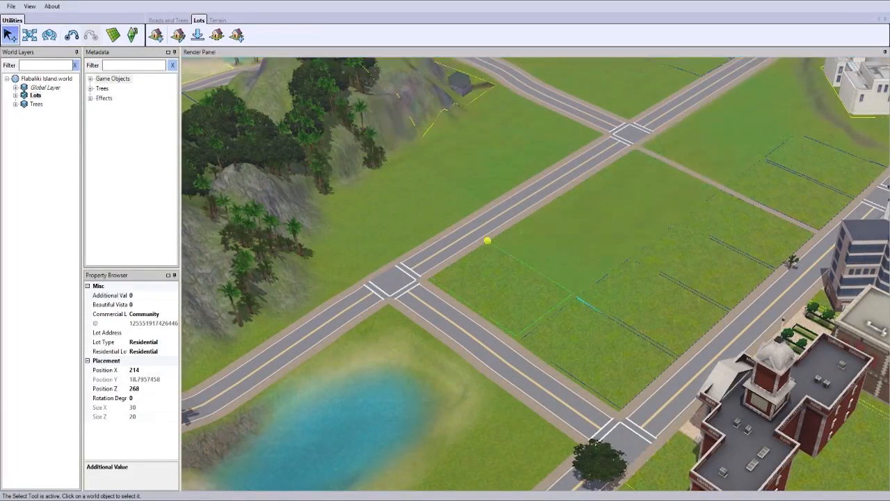
key("Delete")
left_click(786, 190)
key("Delete")
left_click(820, 160)
key("Delete")
Activate Snap To Grid and bring up the terrain sculpting modifiers for the cleared central block
middle_click_drag(445, 278, 392, 274)
scroll(392, 274, "down", 3)
left_click(217, 20)
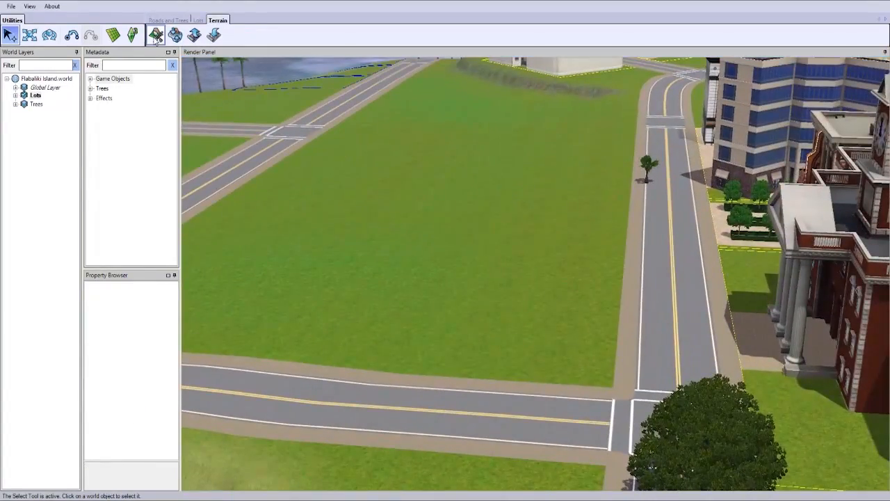
left_click(156, 35)
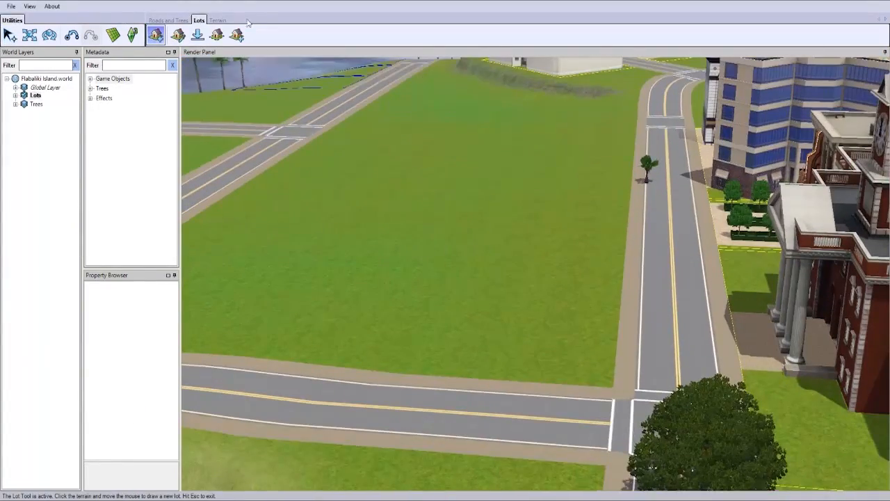
left_click(112, 35)
middle_click_drag(596, 294, 238, 53)
left_click(217, 21)
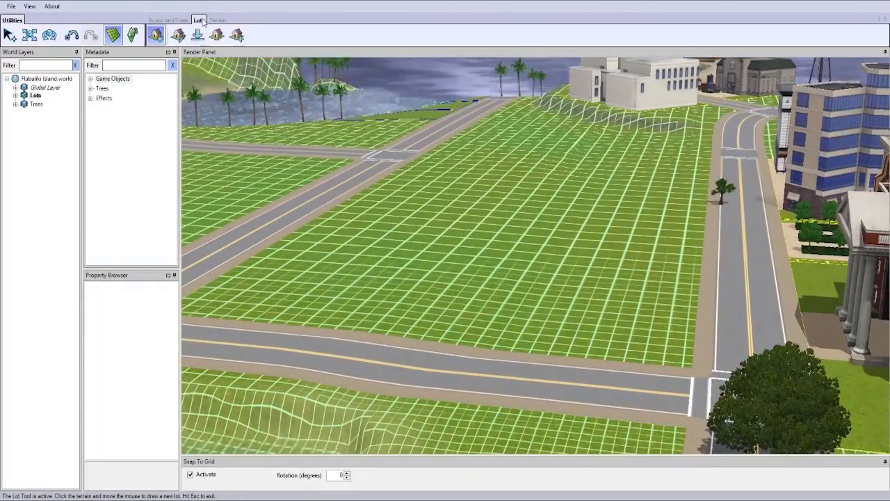
left_click(155, 35)
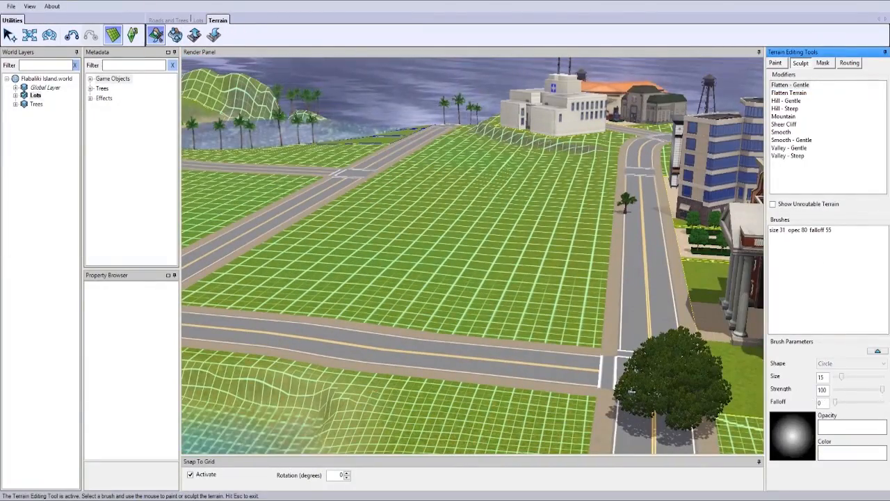
Try a sculpting stroke on the cleared central block and undo it
mouse_move(299, 292)
left_mouse_down()
mouse_move(417, 278)
mouse_move(491, 167)
mouse_move(248, 264)
mouse_move(377, 393)
left_mouse_up()
scroll(461, 278, "up", 5)
key("ctrl+z")
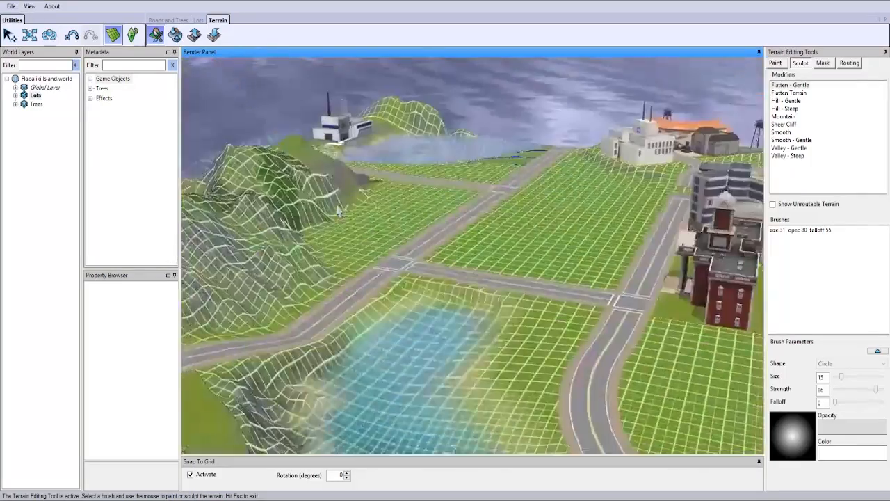
Flatten the ground in and around the central block with the Flatten - Gentle modifier, brush size 15 and strength 100
scroll(427, 298, "up", 3)
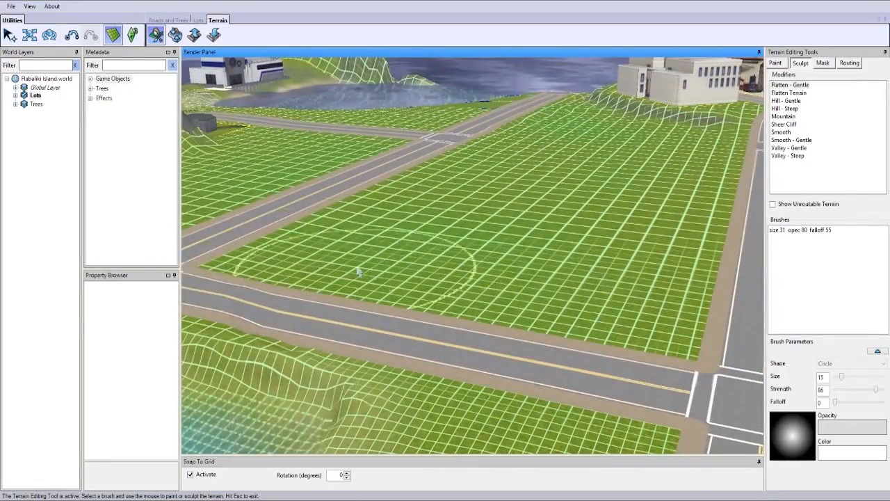
left_click_drag(876, 389, 881, 388)
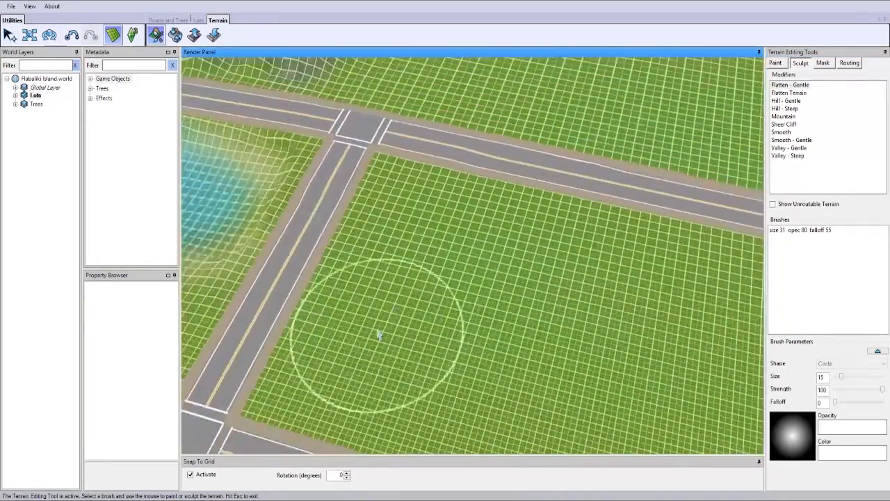
mouse_move(411, 143)
right_mouse_down()
mouse_move(473, 199)
mouse_move(477, 226)
right_mouse_up()
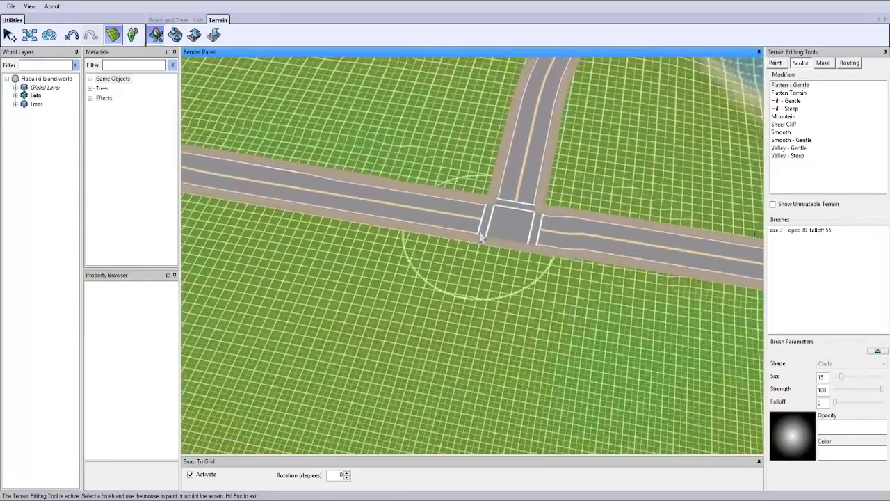
middle_click_drag(477, 226, 470, 253)
left_click(10, 35)
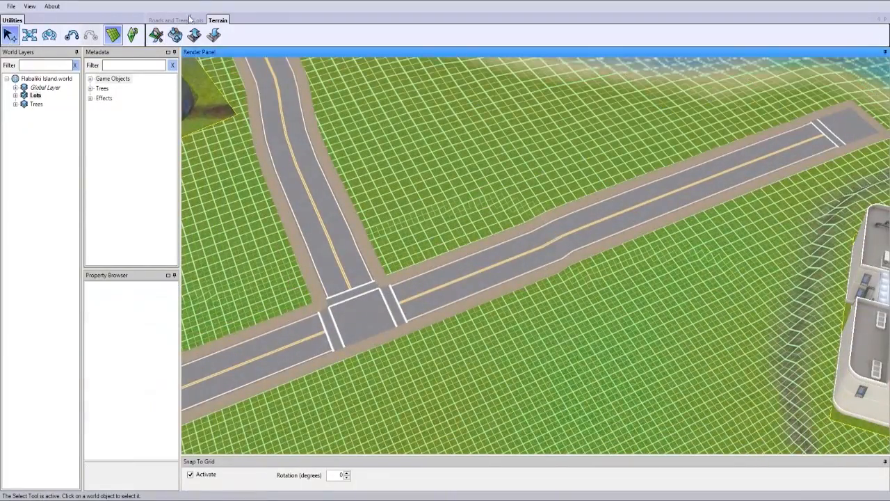
left_click(113, 35)
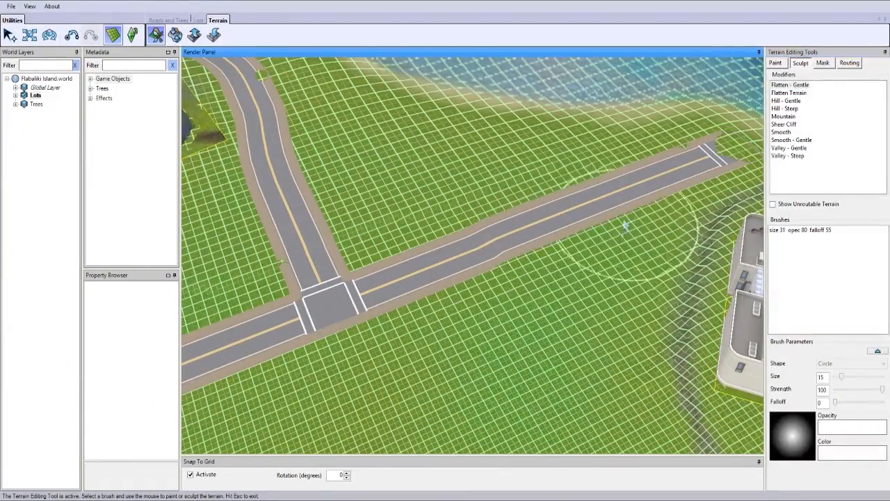
middle_click_drag(338, 245, 351, 217)
key("Left")
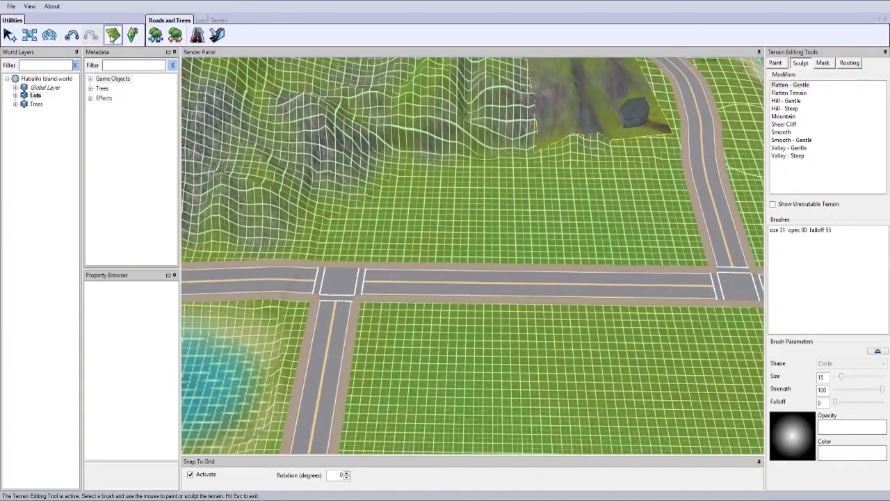
Draw a 30 x 20 residential lot on the grid at the block's corner opposite the brick town building
left_click(155, 35)
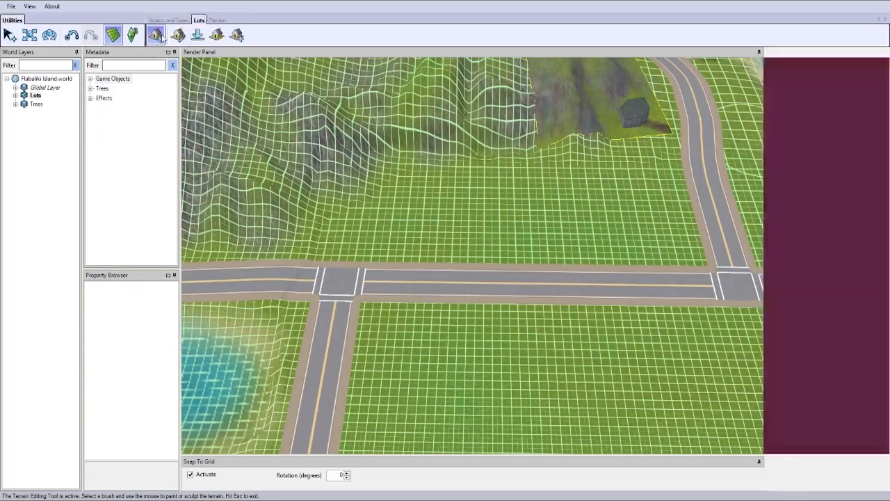
scroll(652, 212, "down", 3)
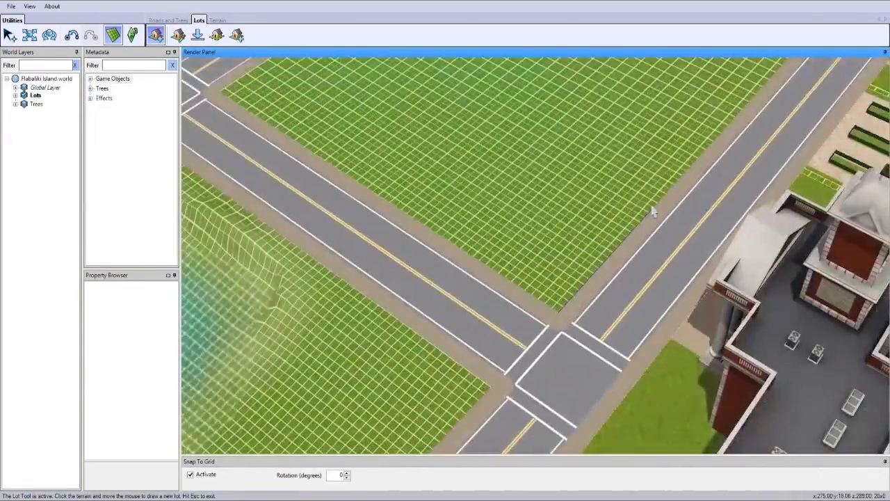
left_click(475, 109)
middle_click_drag(487, 294, 550, 292)
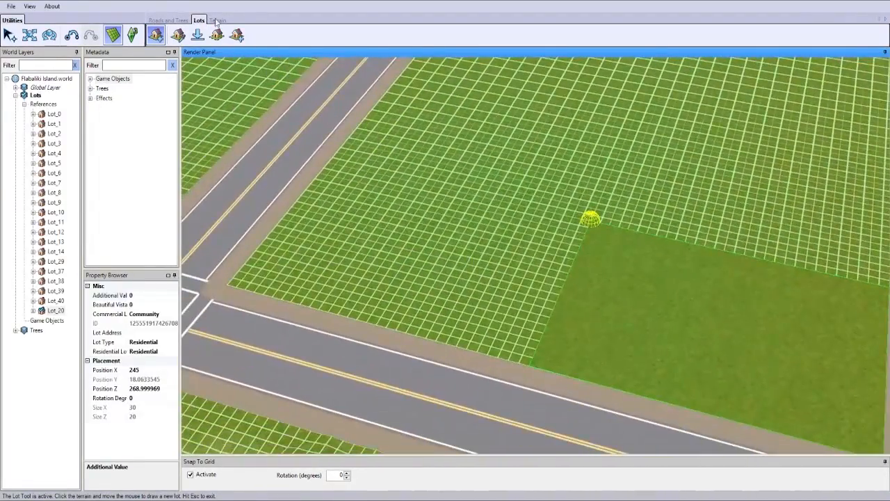
Place two parallel straight sidewalks across the central block, one of them running along the new lot's edge
left_click(218, 20)
left_click(155, 34)
left_click(169, 20)
left_click(196, 35)
left_click(827, 96)
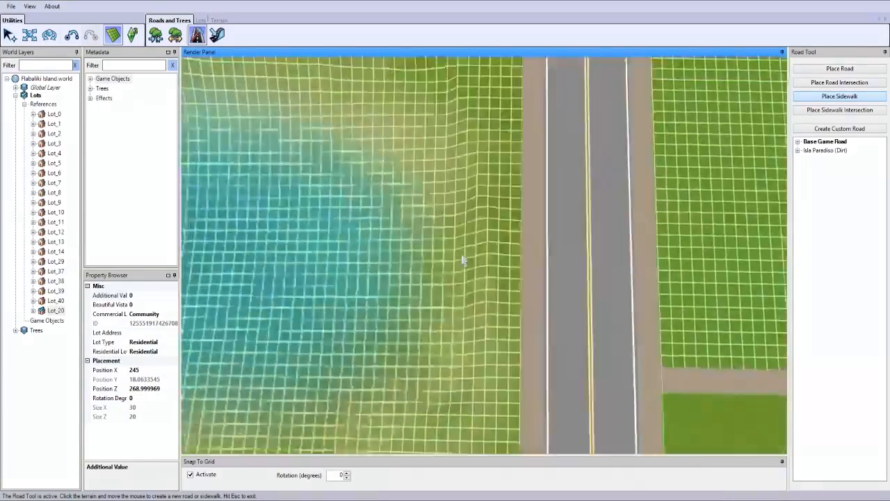
middle_click_drag(464, 261, 477, 226)
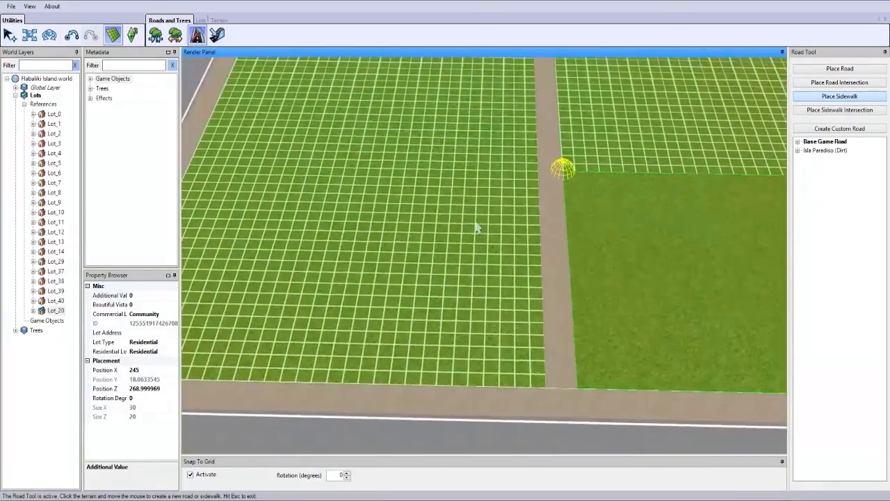
left_click(835, 101)
left_click_drag(523, 352, 520, 160)
middle_click_drag(520, 154, 518, 208)
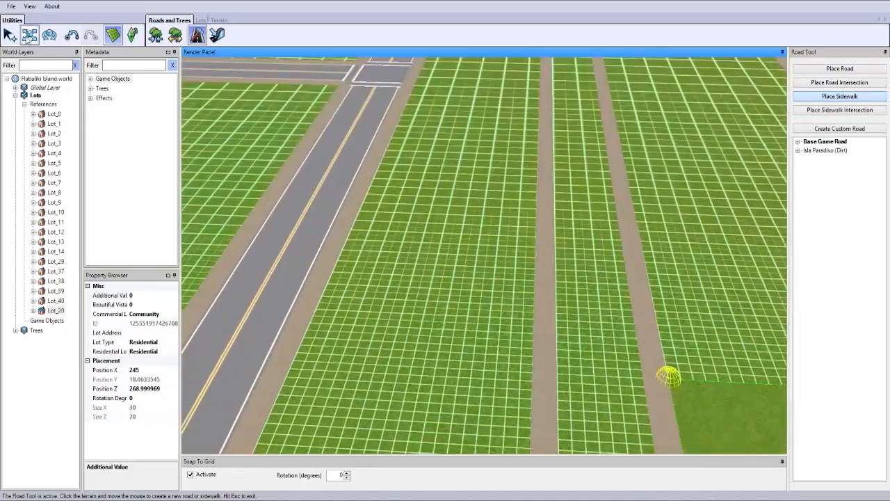
Reposition the end of the sidewalk farther from the new lot so it meets the roadside pavement
left_click(30, 35)
middle_click_drag(445, 278, 552, 308)
left_click(449, 312)
scroll(507, 404, "up", 4)
middle_click_drag(506, 403, 445, 298)
left_click_drag(439, 298, 596, 278)
scroll(403, 144, "up", 5)
scroll(403, 143, "down", 4)
Shorten the sidewalk beside the new lot so it ends a few grid cells before the roadside pavement
left_click(112, 35)
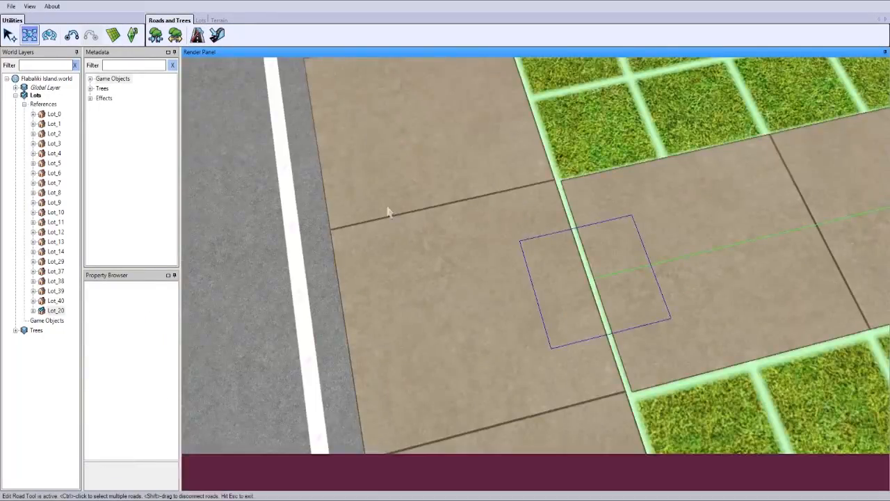
left_click(113, 35)
scroll(596, 278, "down", 5)
middle_click_drag(596, 278, 599, 292)
scroll(598, 293, "up", 3)
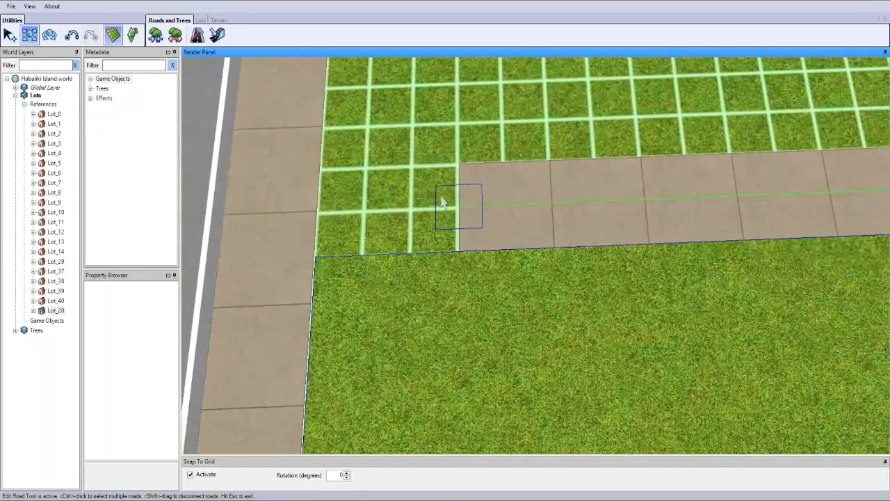
Place a sidewalk intersection in the gap at the roadside pavement and connect the lot-side sidewalk's end to it
left_click(197, 35)
left_click(839, 109)
scroll(347, 217, "down", 2)
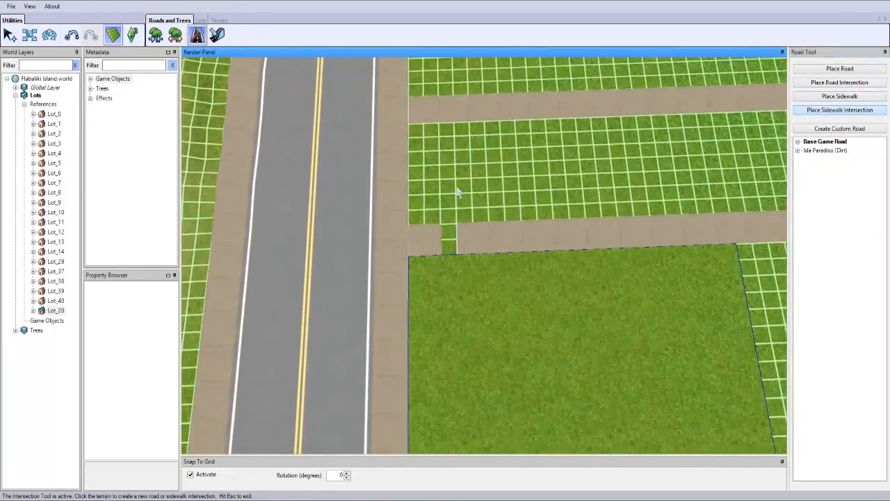
key("Escape")
mouse_move(437, 277)
left_mouse_down()
mouse_move(420, 277)
mouse_move(439, 277)
left_mouse_up()
left_click_drag(528, 271, 439, 276)
left_click(117, 40)
left_click(117, 41)
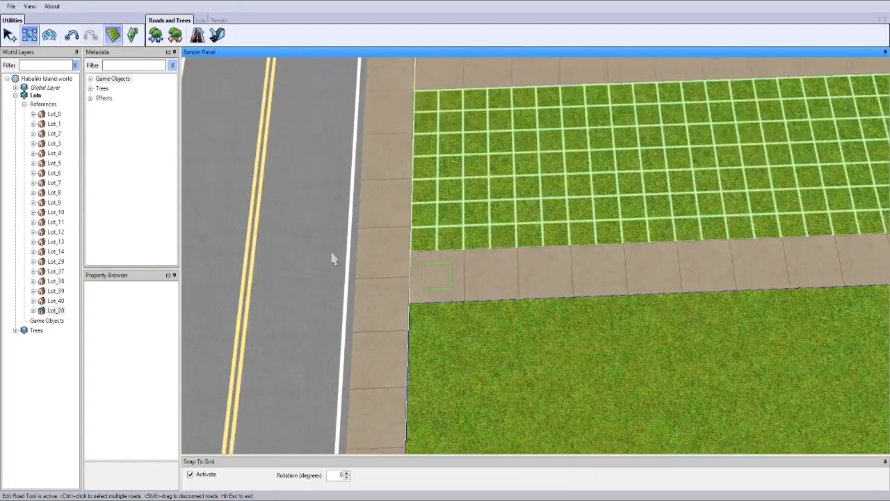
Nudge the sidewalk intersection beside the lot toward the roadside pavement with the grid turned off
scroll(445, 312, "up", 5)
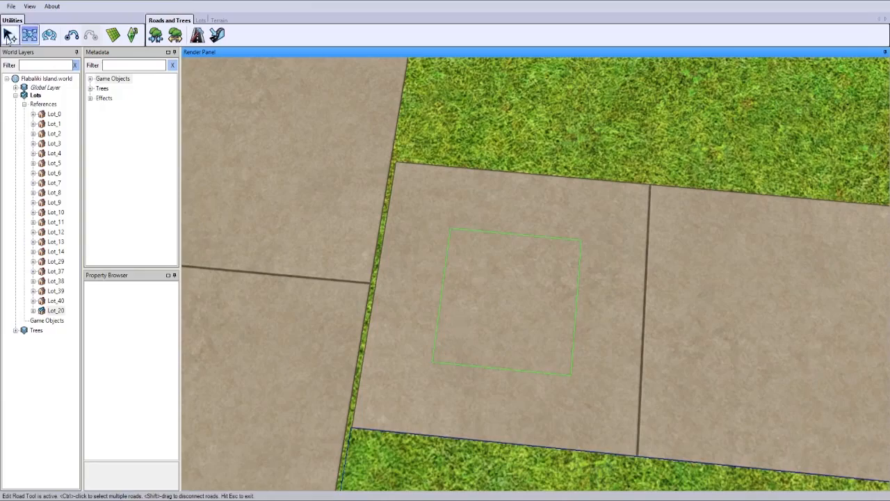
left_click_drag(468, 324, 465, 322)
middle_click_drag(466, 323, 479, 297)
scroll(479, 297, "up", 4)
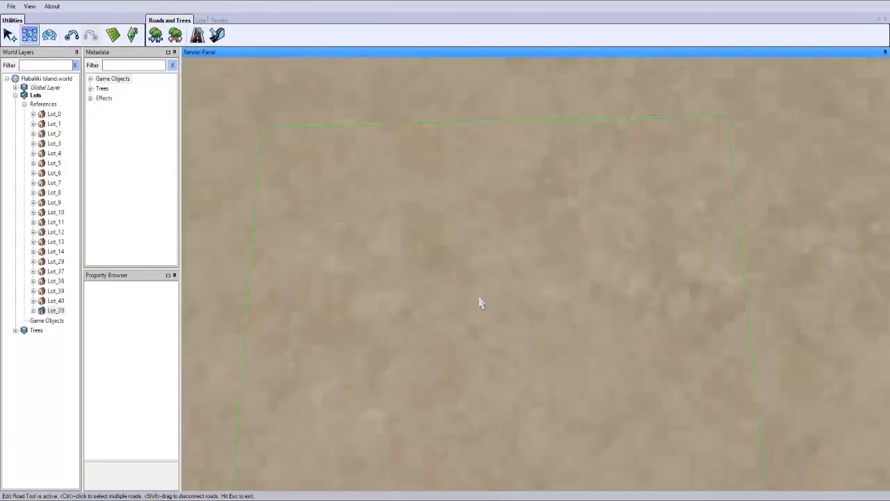
scroll(476, 300, "down", 4)
scroll(491, 289, "down", 6)
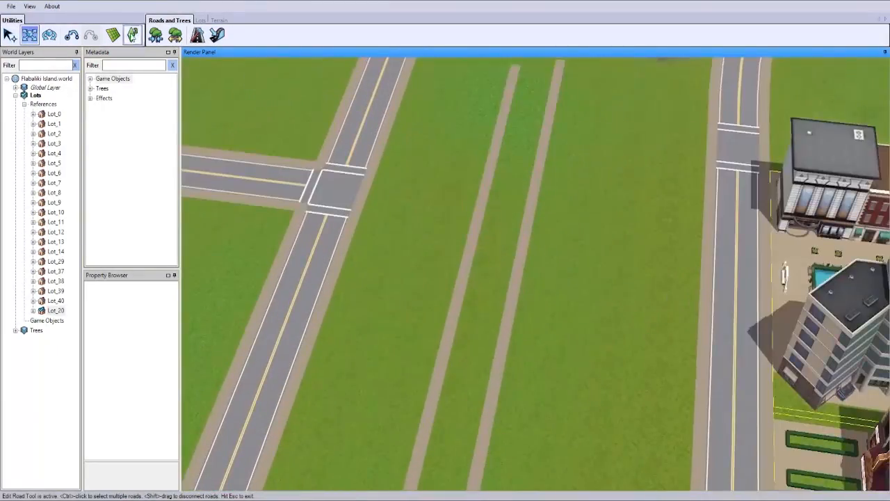
Turn on the terrain grid and choose the Valley - Steep sculpting modifier with brush size 4, strength 27 and falloff 0
left_click(112, 34)
scroll(340, 203, "up", 6)
middle_click_drag(340, 202, 395, 133)
scroll(396, 133, "down", 4)
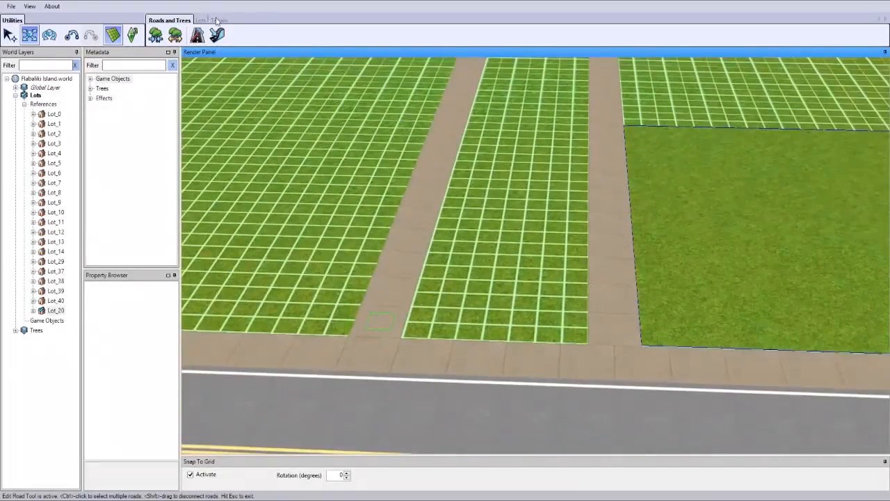
left_click(218, 21)
left_click(155, 35)
left_click(839, 391)
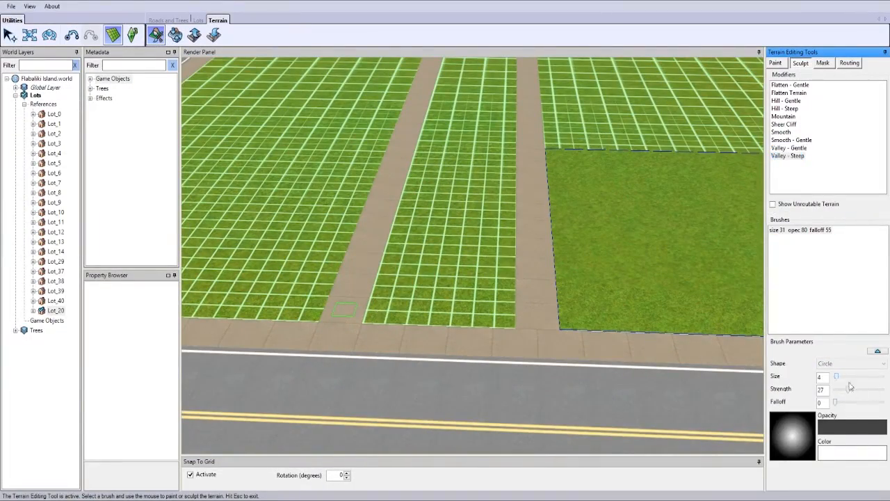
Try carving a steep valley into the grass strip between the two sidewalks, and undo the strokes
left_click_drag(433, 287, 460, 271)
middle_click_drag(460, 271, 469, 266)
scroll(445, 278, "up", 5)
scroll(445, 285, "down", 3)
left_click_drag(480, 264, 503, 275)
key("ctrl+z")
key("ctrl+z")
key("ctrl+z")
Set the valley brush to size 2, strength 4 and falloff 10, and dig a pit between the two sidewalks near the road
mouse_move(848, 389)
left_mouse_down()
mouse_move(836, 390)
mouse_move(840, 402)
left_mouse_up()
left_click_drag(835, 376, 836, 377)
key("ctrl+z")
left_click_drag(520, 310, 518, 316)
scroll(518, 316, "up", 3)
scroll(542, 359, "down", 2)
mouse_move(545, 363)
left_mouse_down()
mouse_move(534, 376)
mouse_move(543, 362)
left_mouse_up()
Deepen the pit and extend it into a flat-bottomed water channel between the two sidewalks, cutting across the road to the water beyond
scroll(582, 329, "down", 5)
scroll(583, 329, "up", 5)
scroll(564, 300, "down", 6)
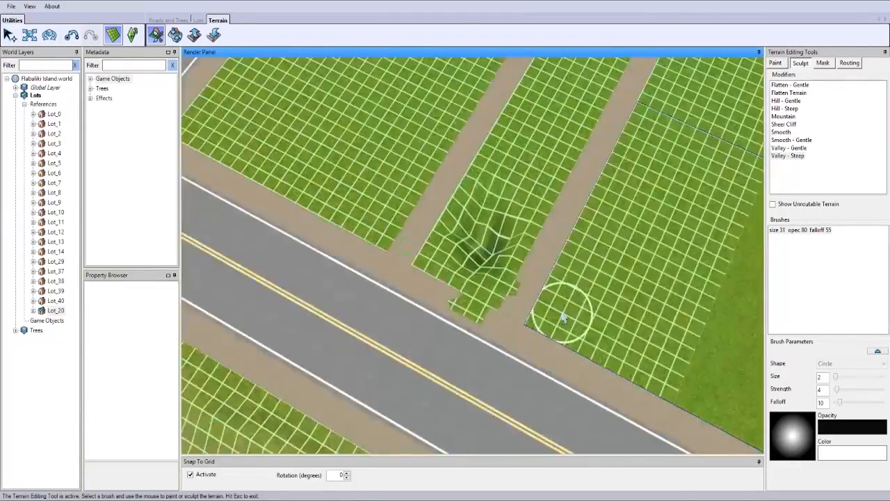
scroll(562, 312, "up", 3)
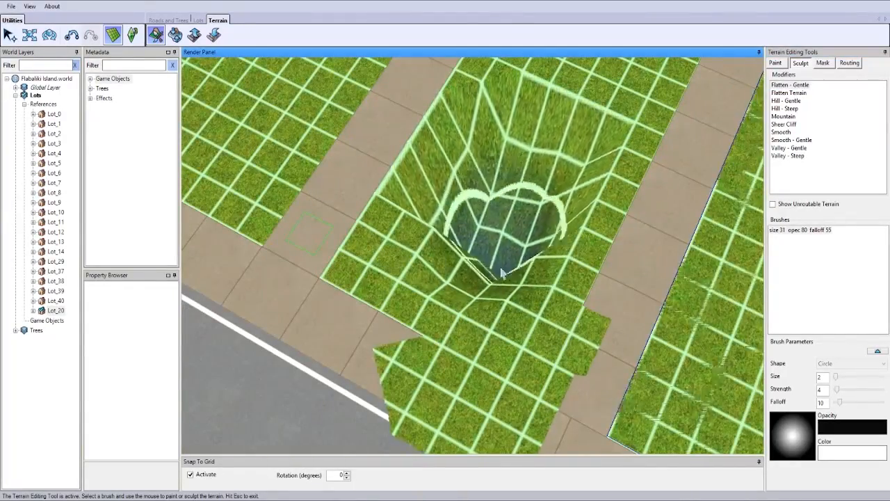
scroll(566, 231, "up", 3)
scroll(529, 234, "down", 6)
scroll(487, 229, "up", 8)
scroll(437, 215, "down", 5)
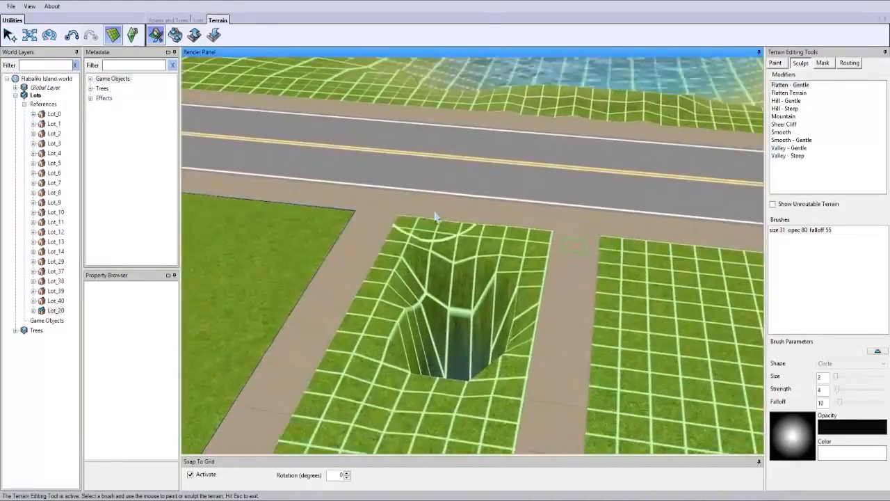
scroll(443, 228, "up", 5)
scroll(455, 265, "down", 3)
scroll(497, 333, "up", 5)
scroll(499, 337, "down", 3)
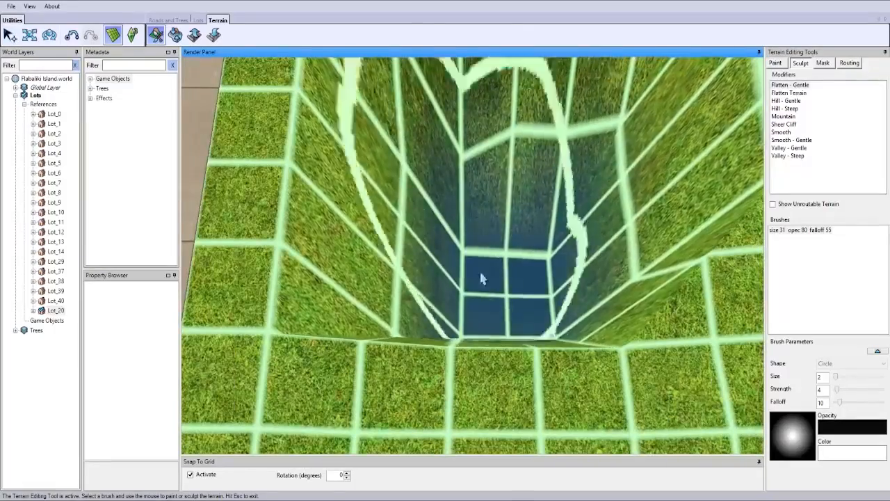
scroll(492, 335, "down", 5)
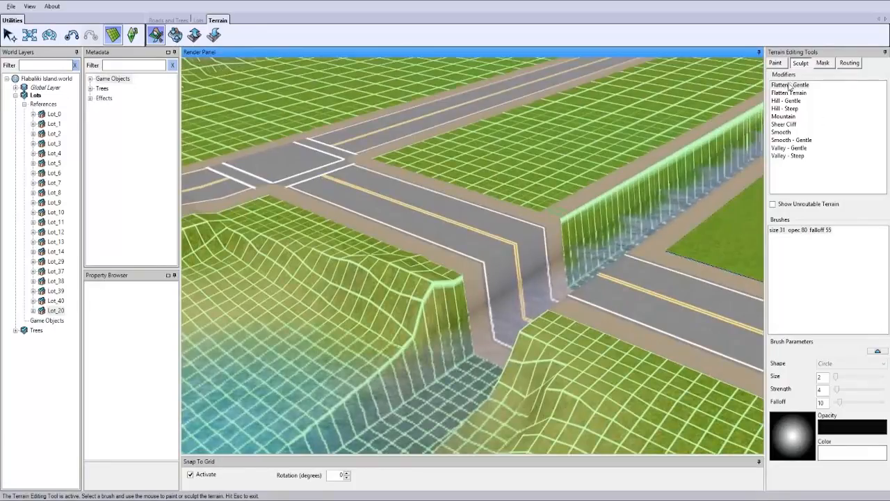
Set the flatten brush to size 3, strength 100 and falloff 100, and lower the terrain beside the road near the channel crossing
left_click(801, 84)
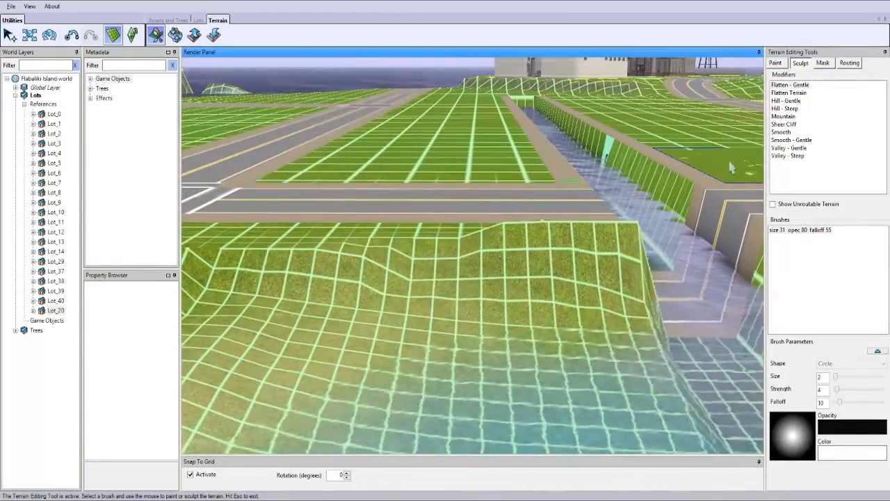
left_click_drag(836, 390, 856, 398)
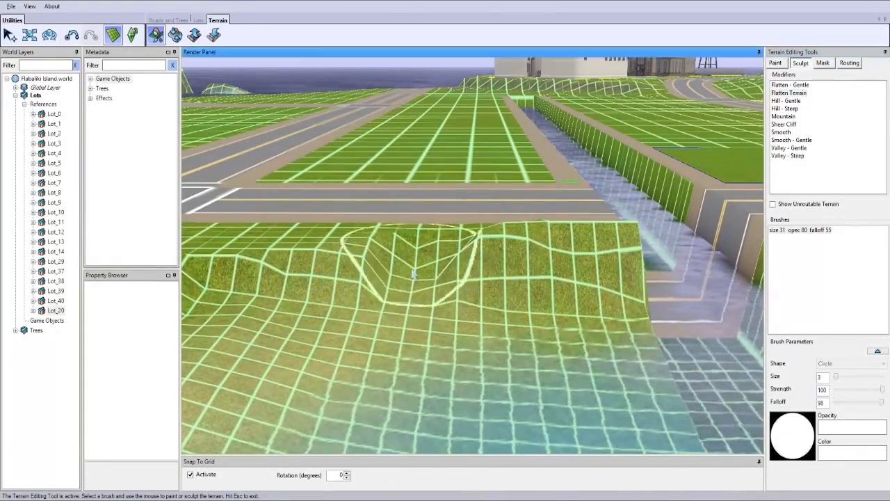
middle_click_drag(414, 274, 467, 267)
mouse_move(467, 267)
left_mouse_down()
mouse_move(501, 266)
mouse_move(447, 284)
left_mouse_up()
left_click(883, 403)
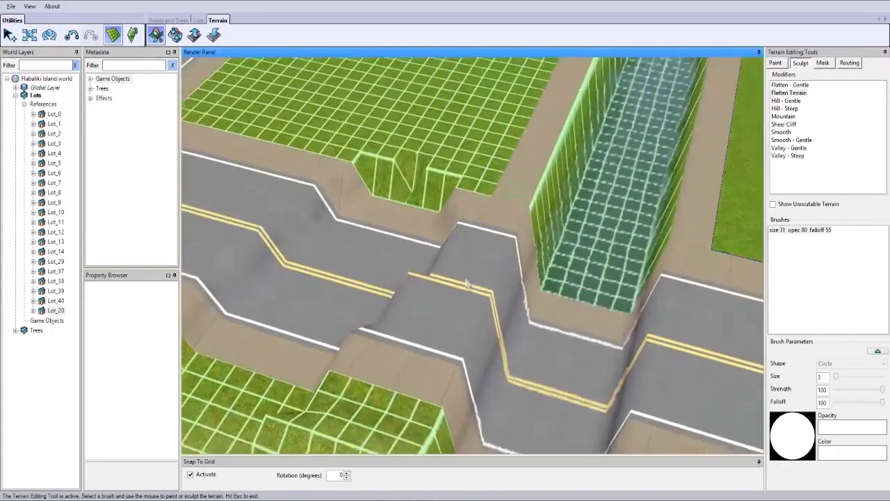
Flatten the road by the channel crossing and the adjoining block, up to the intersection, to the lowered level using Flatten Terrain
middle_click_drag(383, 437, 388, 354)
scroll(394, 288, "up", 5)
left_click_drag(393, 288, 463, 202)
middle_click_drag(434, 194, 623, 378)
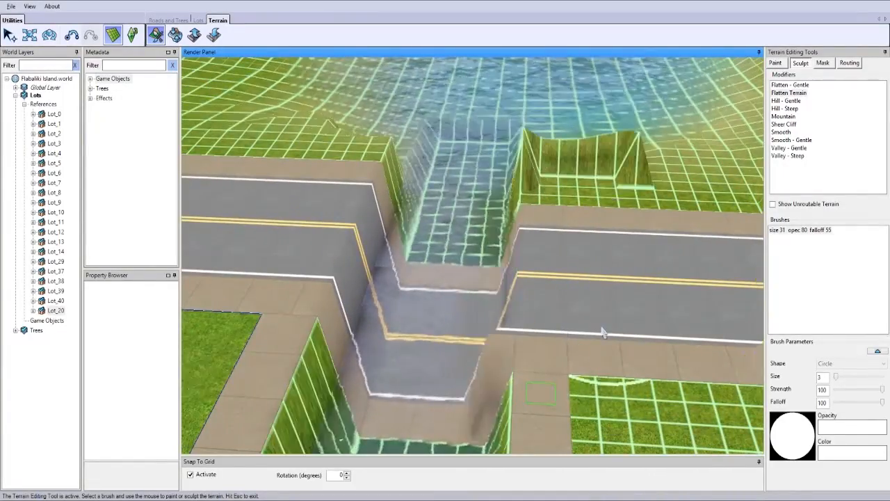
middle_click_drag(631, 340, 529, 326)
scroll(552, 310, "down", 5)
scroll(552, 310, "up", 6)
scroll(530, 327, "down", 6)
scroll(530, 326, "up", 4)
left_click_drag(529, 325, 349, 342)
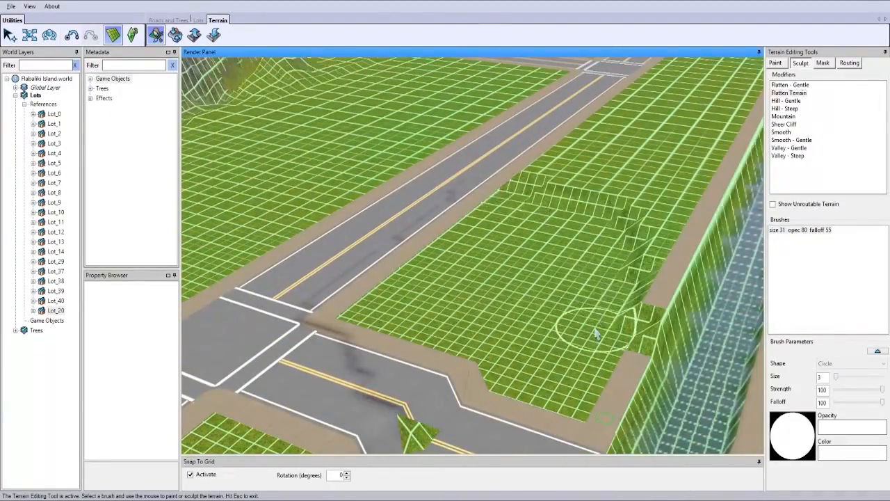
Delete the empty lot beside the channel
scroll(487, 348, "down", 5)
right_click_drag(498, 343, 494, 348)
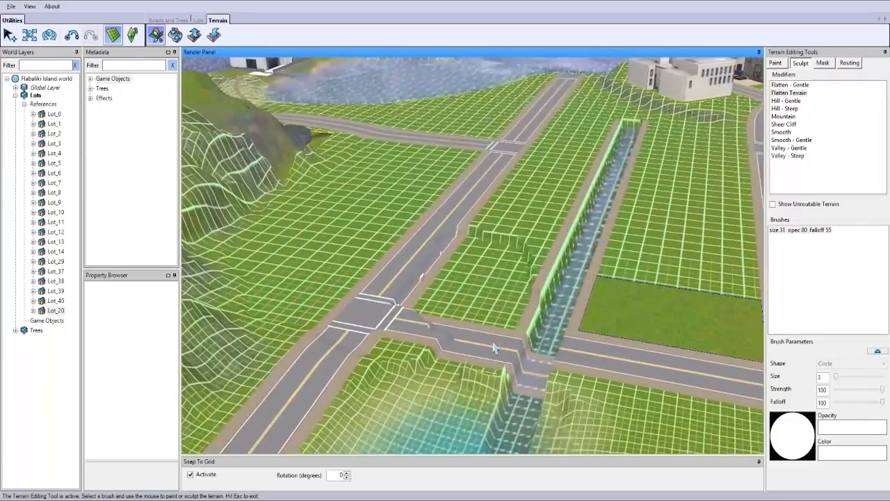
right_click_drag(493, 310, 522, 318)
middle_click_drag(522, 318, 539, 318)
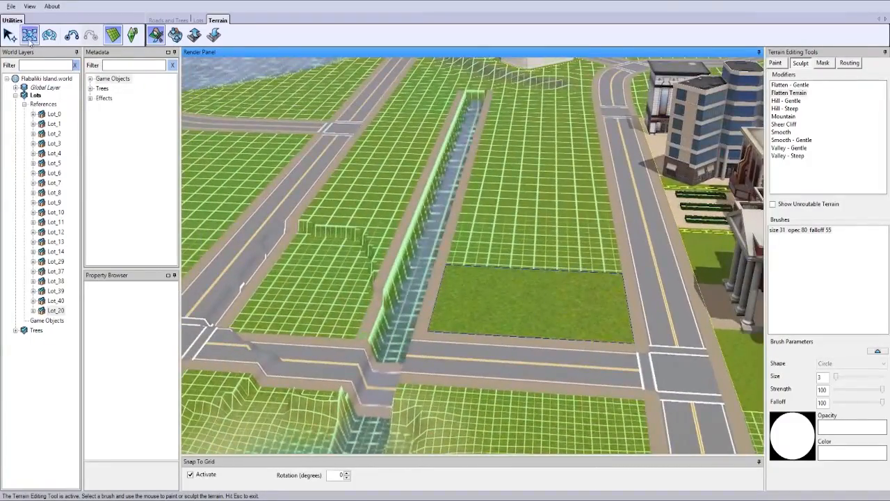
left_click(30, 34)
scroll(591, 308, "down", 2)
scroll(550, 300, "up", 3)
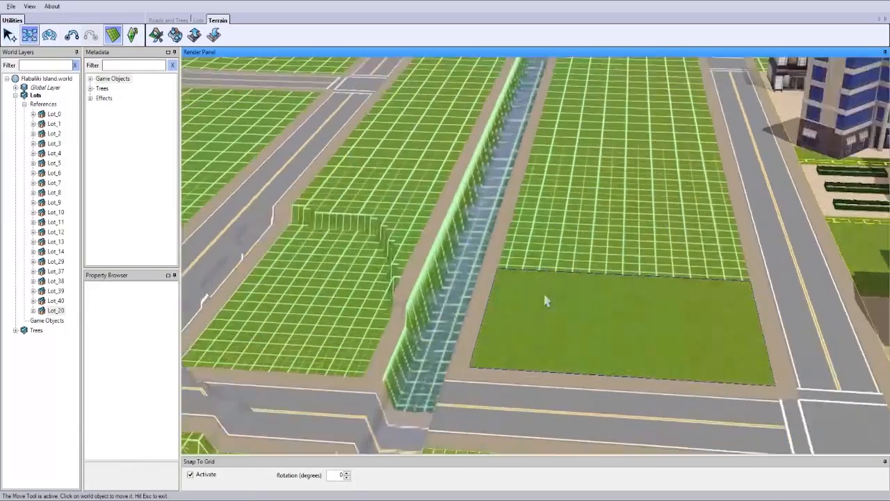
left_click(546, 299)
key("Delete")
scroll(463, 272, "down", 3)
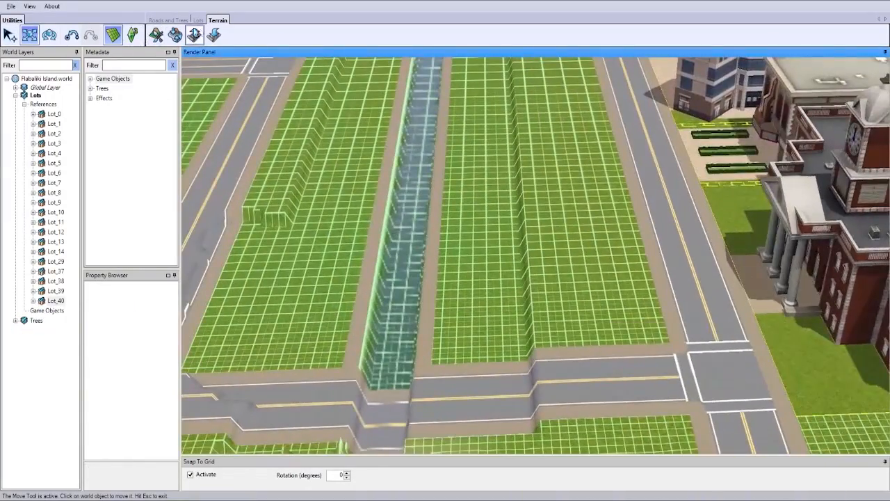
Flatten the blocks on both sides of the channel with a flatten brush of size 9, strength 100 and falloff 0
left_click(156, 35)
left_click(803, 63)
left_click(793, 85)
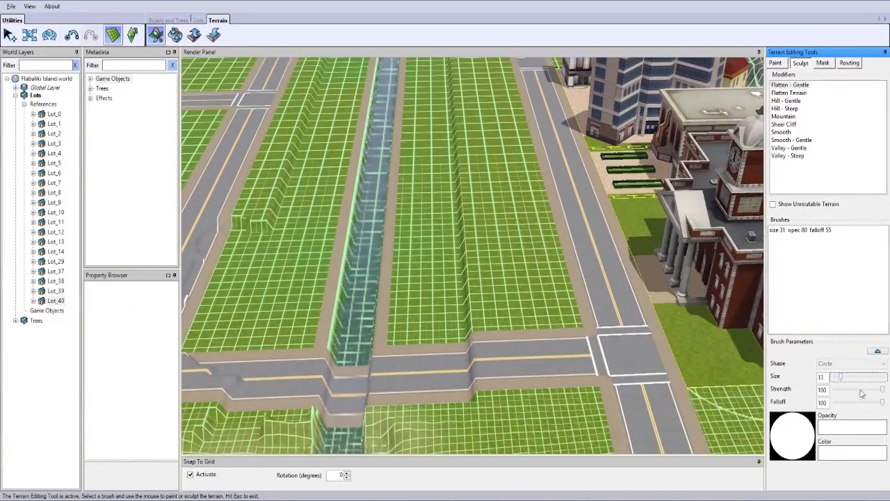
left_click_drag(882, 401, 834, 402)
left_click_drag(461, 333, 522, 303)
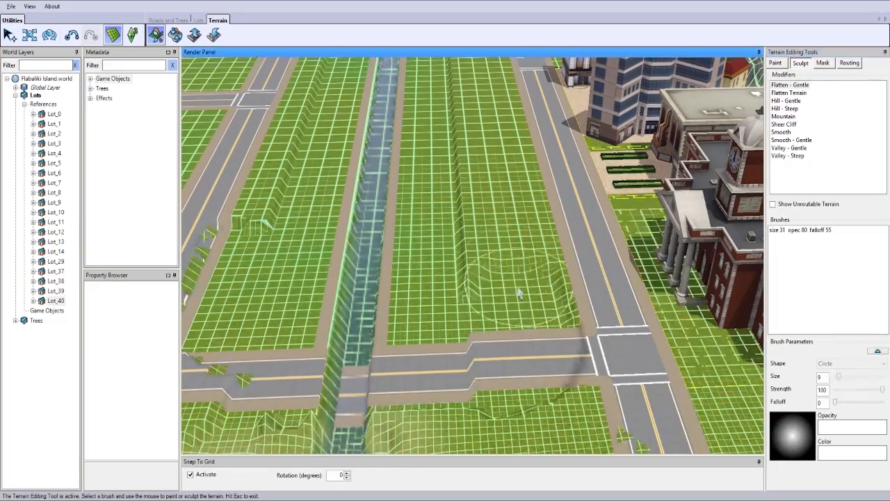
middle_click_drag(499, 286, 484, 261)
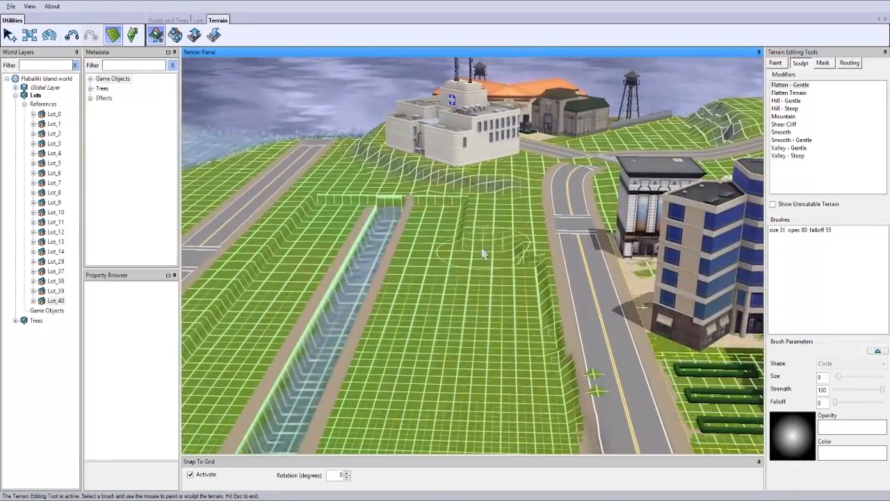
middle_click_drag(477, 317, 486, 313)
middle_click_drag(597, 127, 494, 250)
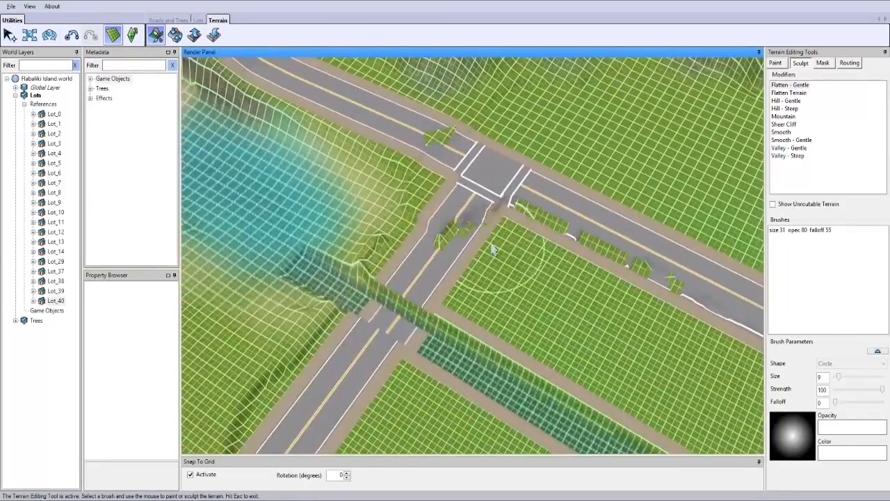
Level the roads and intersection around the lowered blocks to clear the grass breaking through the pavement
middle_click_drag(539, 132, 463, 189)
mouse_move(487, 286)
right_mouse_down()
mouse_move(518, 292)
mouse_move(500, 290)
right_mouse_up()
left_click_drag(422, 219, 510, 183)
middle_click_drag(688, 285, 512, 346)
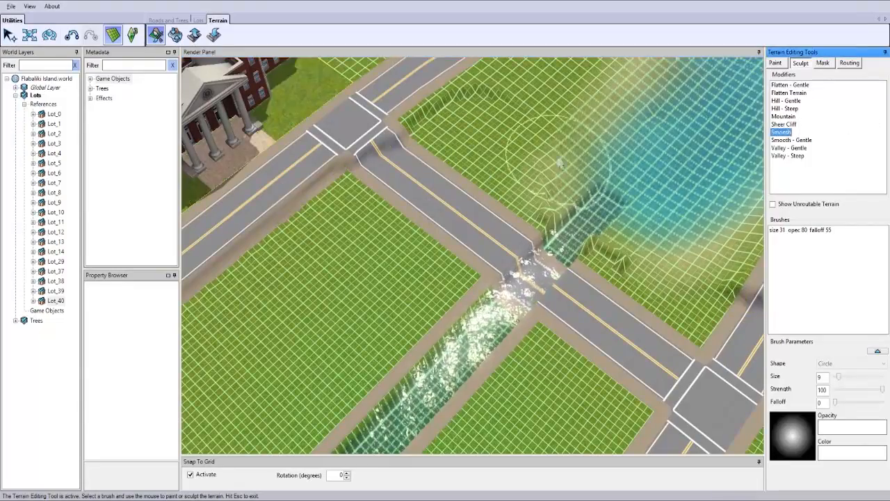
Smooth the stepped terrain between the road and the water with the Smooth modifier, and reduce the brush size to 4
right_click_drag(490, 116, 598, 152)
middle_click_drag(598, 153, 459, 160)
left_click_drag(424, 174, 452, 149)
right_click_drag(487, 167, 827, 363)
middle_click_drag(628, 258, 506, 224)
right_click_drag(480, 229, 579, 268)
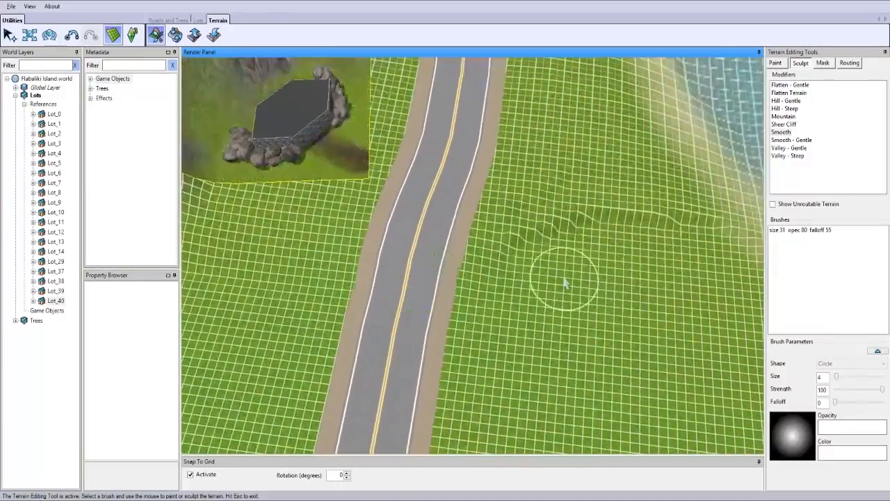
Extend the water channel past the far ends of the sidewalks, curving it between the road and the hospital
right_click_drag(563, 234, 626, 222)
middle_click_drag(625, 222, 727, 199)
right_click_drag(727, 199, 719, 218)
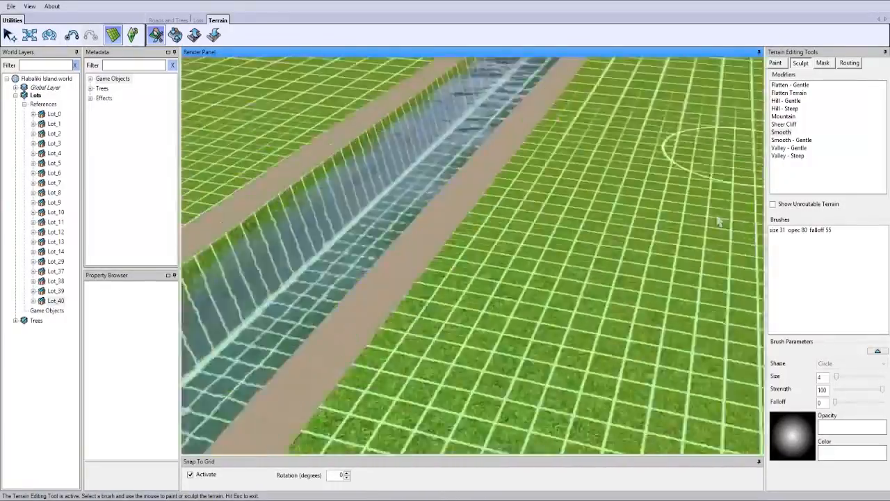
middle_click_drag(719, 218, 564, 261)
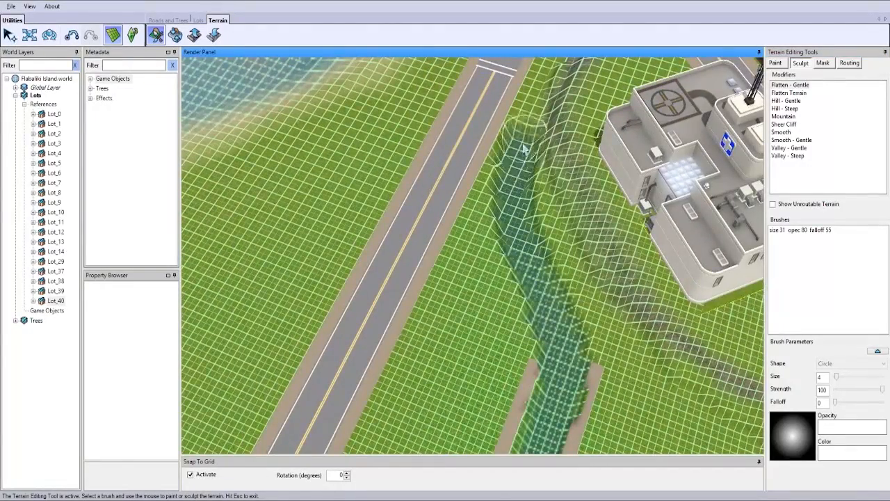
Smooth the extended channel from its mouth at the sea back to the sidewalk ends using Smooth - Gentle at strength 100
middle_click_drag(525, 149, 532, 317)
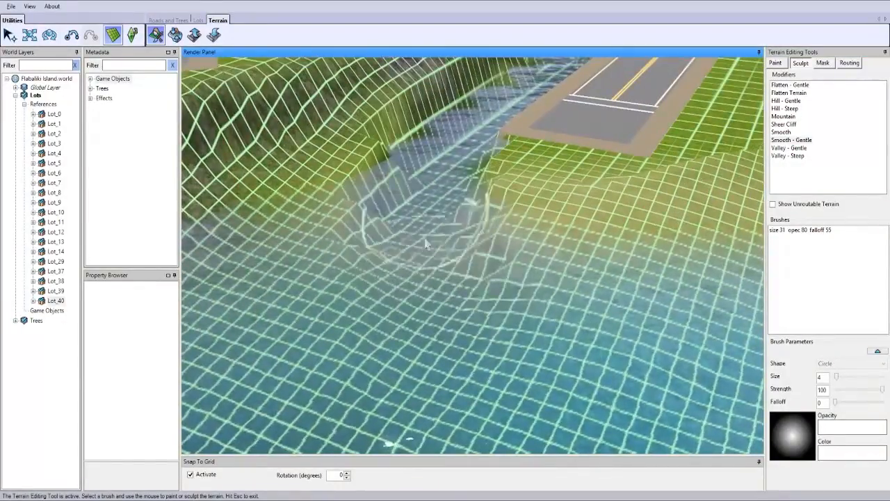
middle_click_drag(425, 159, 546, 230)
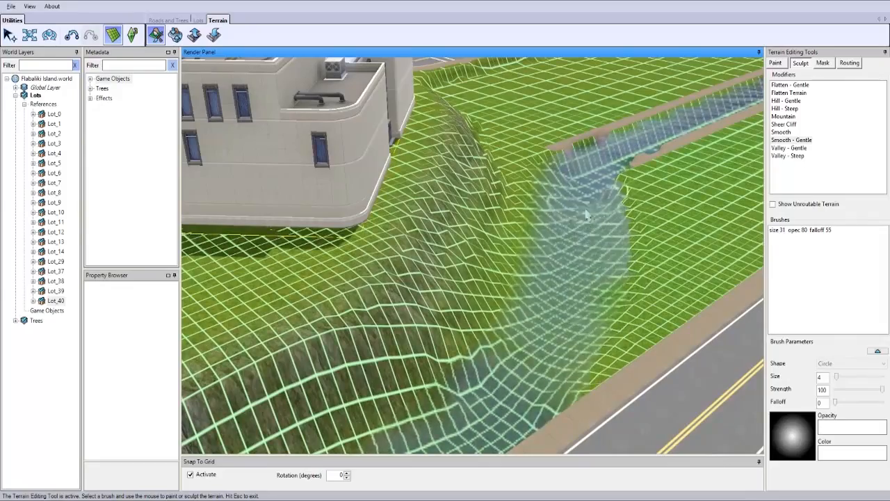
middle_click_drag(650, 238, 536, 256)
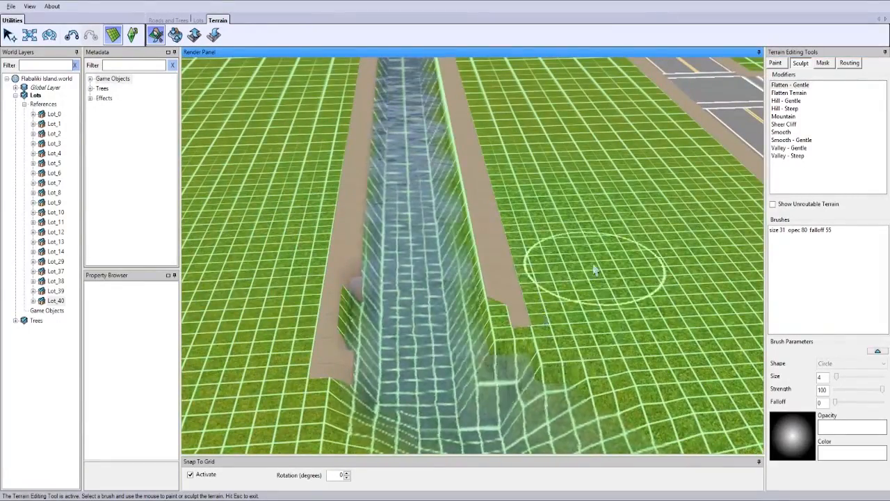
middle_click_drag(591, 275, 468, 215)
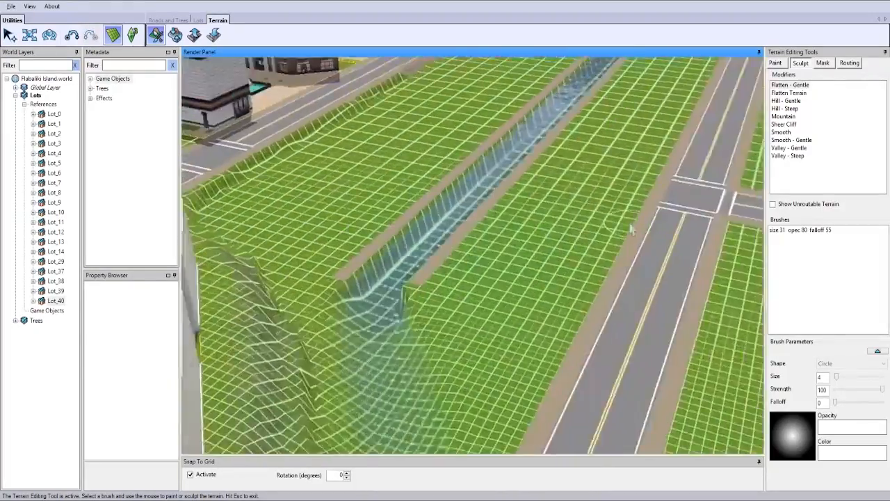
Smooth the steep bank along the road opposite the town buildings with the size 4 brush
middle_click_drag(631, 228, 457, 235)
left_click(457, 235)
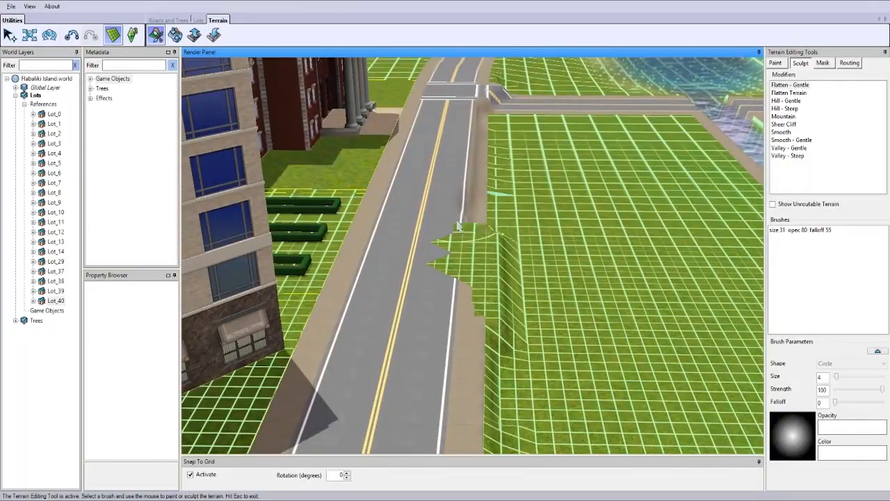
Create a terrain mask from the road, set the brush to size 1 and falloff 100, and clear the mask
left_click(822, 63)
left_click(821, 119)
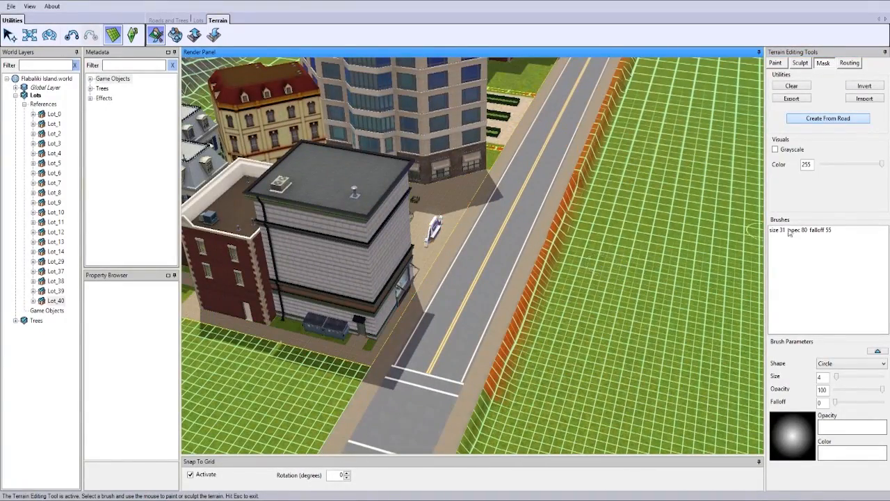
left_click_drag(837, 376, 881, 402)
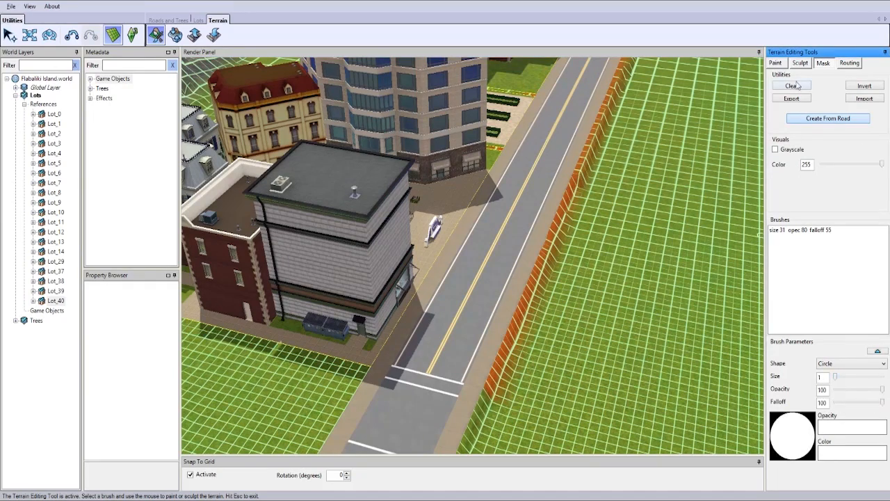
left_click(791, 86)
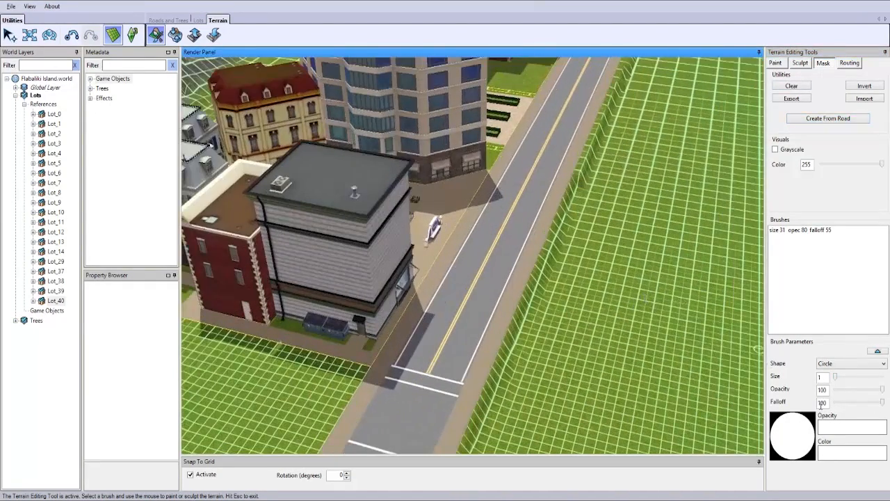
Mask the roadside edge opposite the town buildings from the road and flatten the ground beside it using Flatten Terrain at size 5
left_click(800, 62)
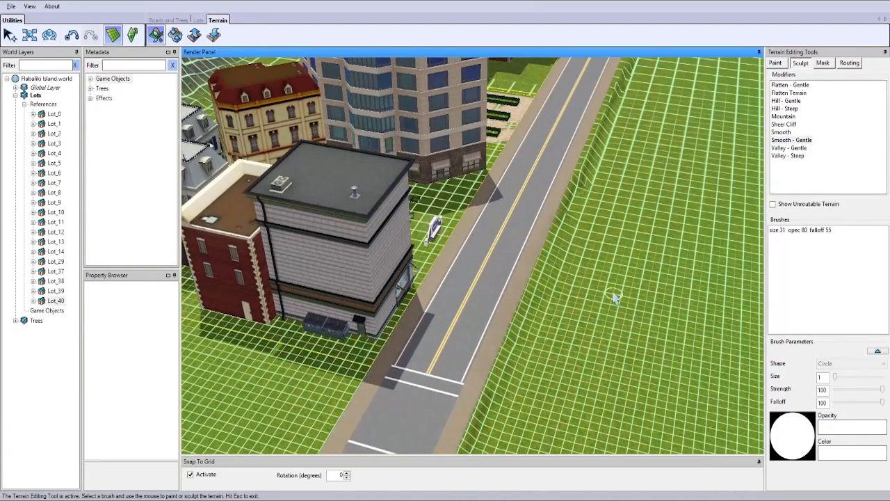
left_click(822, 62)
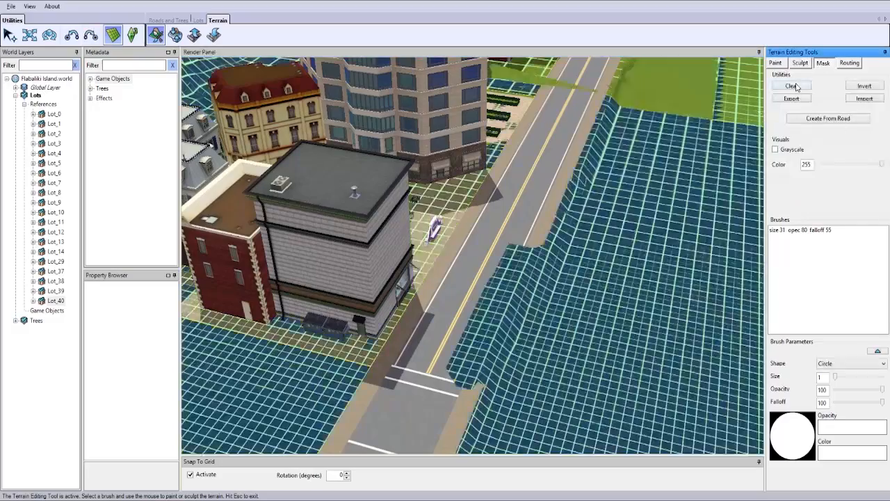
left_click(828, 119)
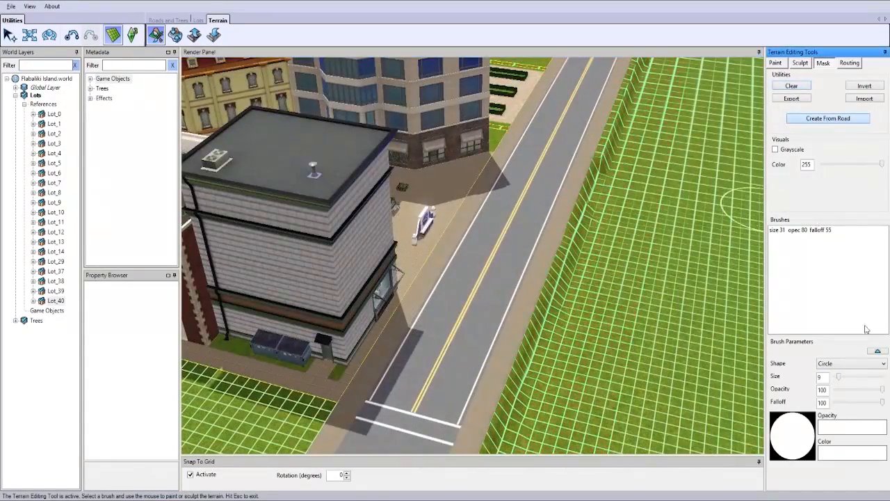
left_click_drag(837, 376, 841, 379)
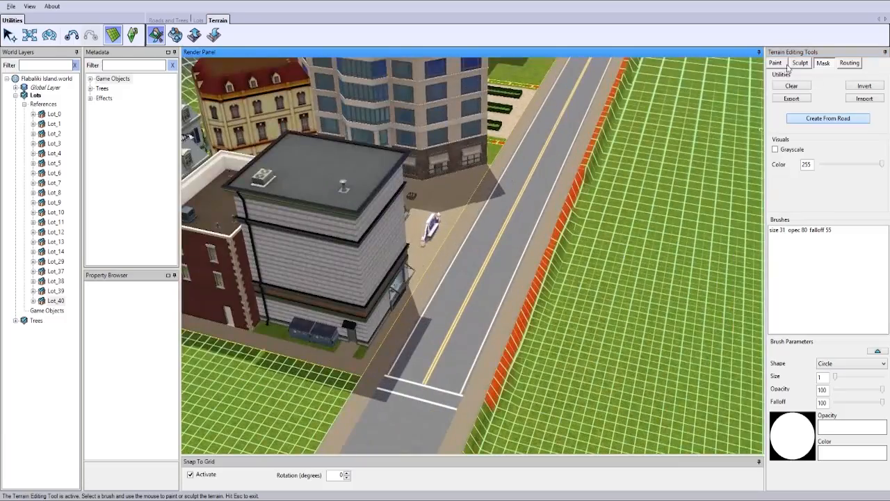
left_click(807, 63)
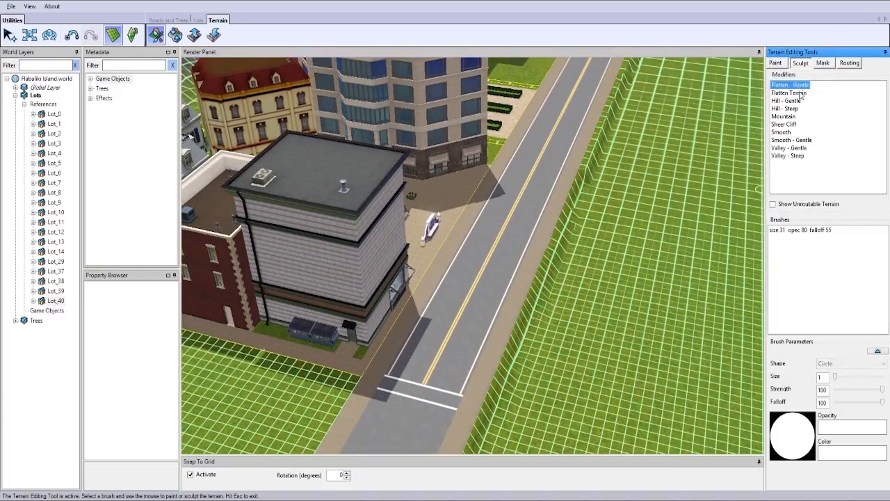
left_click(793, 92)
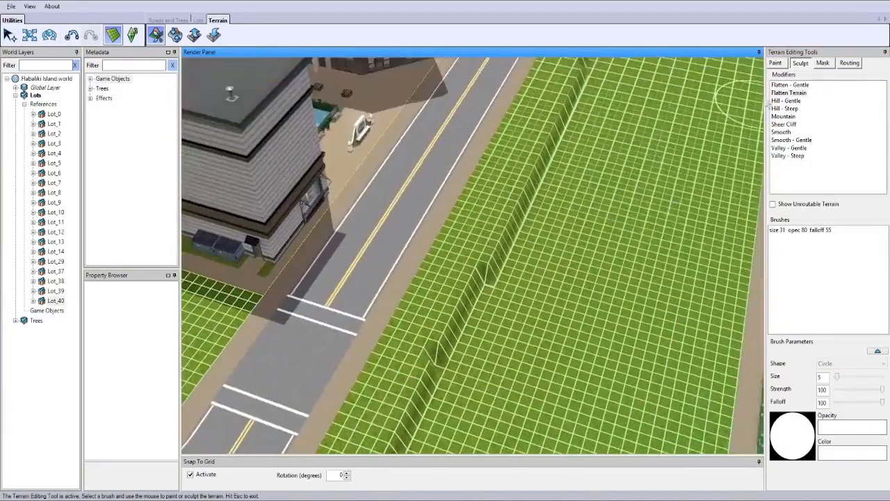
Create the road mask again and smooth the ridge beside the flattened roadside strip using Smooth - Gentle at size 5
left_click(822, 62)
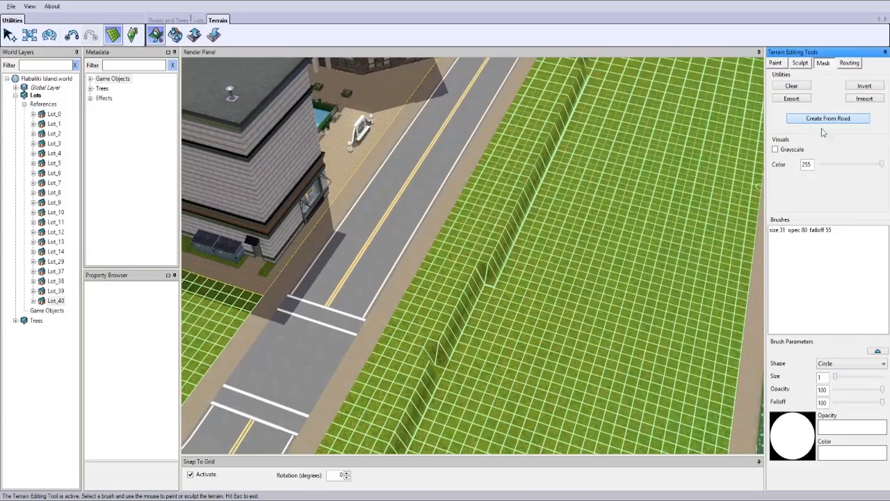
left_click(827, 118)
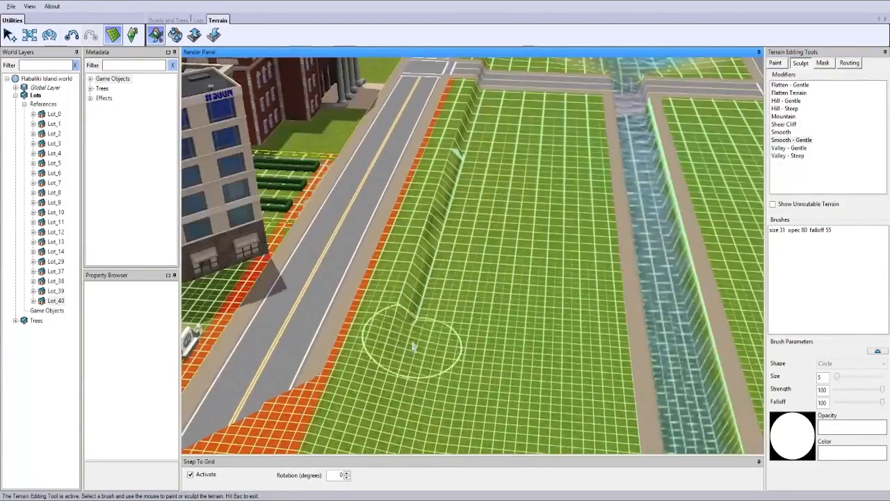
left_click_drag(417, 348, 476, 101)
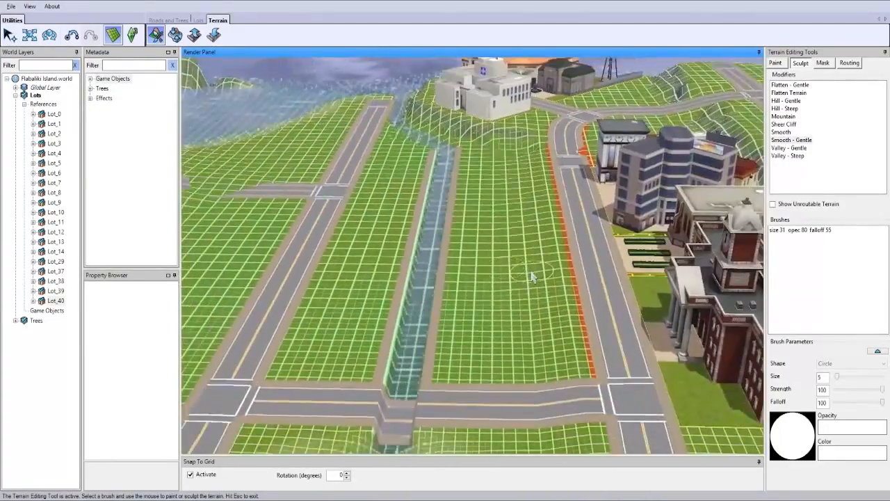
Flatten the dip where the cross road passes over the channel using Flatten Terrain with a small brush
scroll(530, 276, "up", 5)
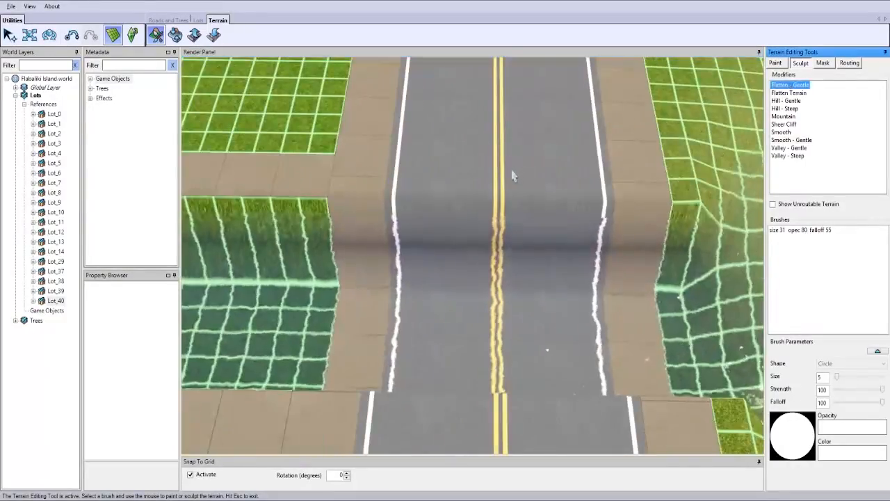
left_click(793, 93)
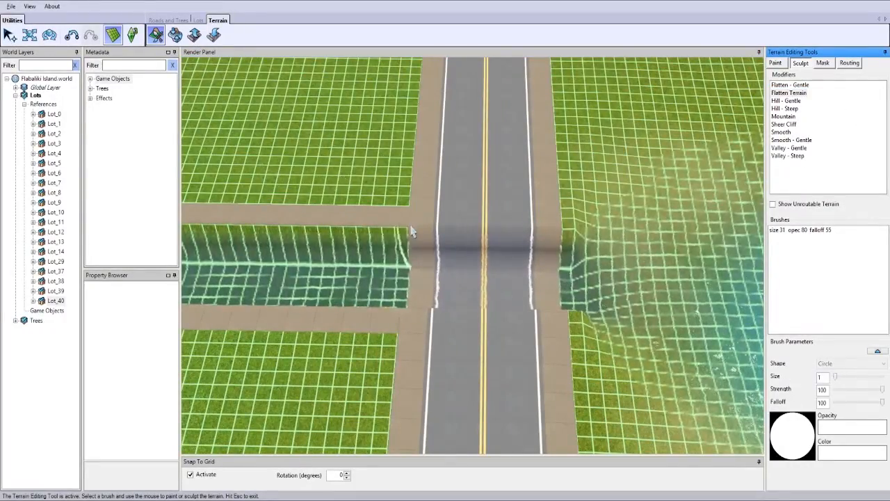
left_click(837, 379)
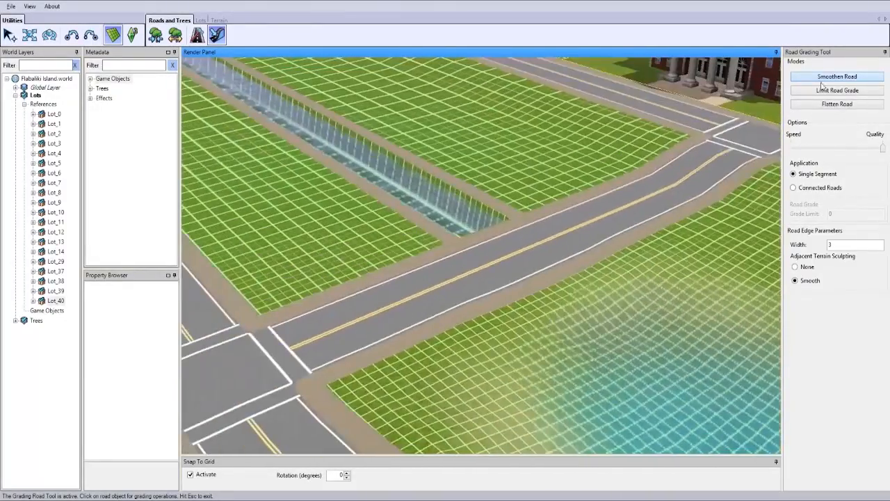
Level the terrain edge along the pond side of the cross road using Flatten Terrain at size 2
left_click(218, 20)
left_click(156, 35)
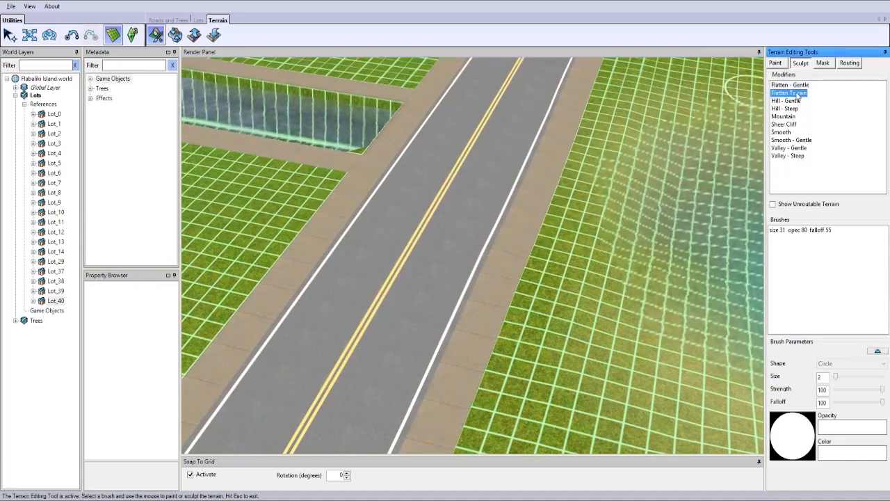
left_click_drag(497, 327, 571, 217)
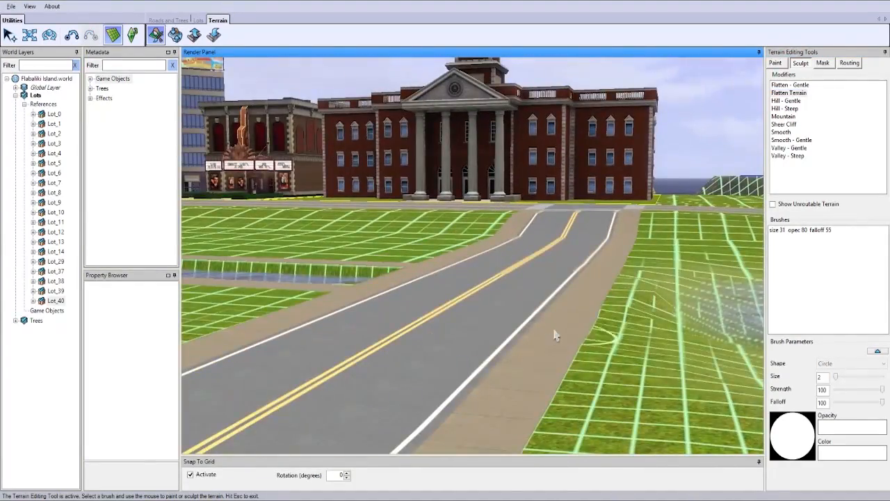
left_click_drag(836, 377, 837, 379)
left_click(433, 360)
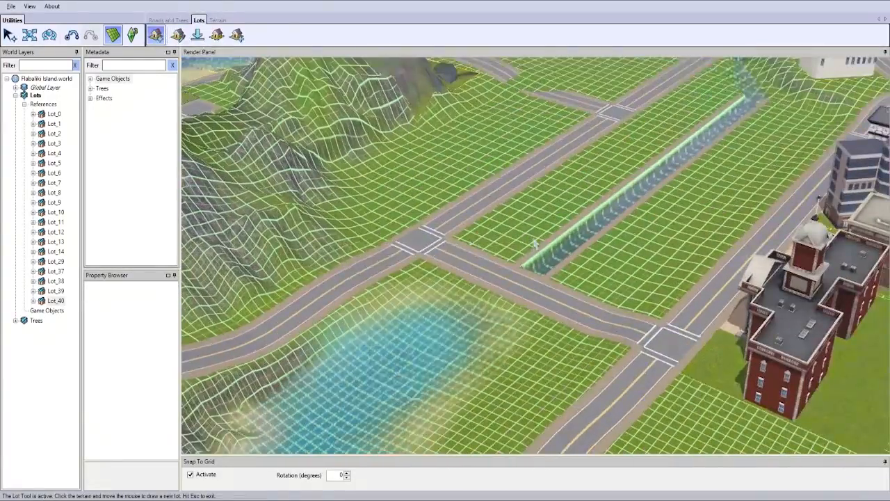
Draw a 15 x 20 residential lot at the road intersection, between the road and the channel sidewalk
scroll(598, 258, "up", 5)
middle_click_drag(598, 258, 330, 244)
left_click(329, 244)
scroll(582, 263, "down", 3)
middle_click_drag(623, 203, 585, 161)
scroll(588, 150, "down", 3)
right_click_drag(580, 165, 479, 183)
scroll(347, 213, "up", 5)
scroll(544, 261, "down", 3)
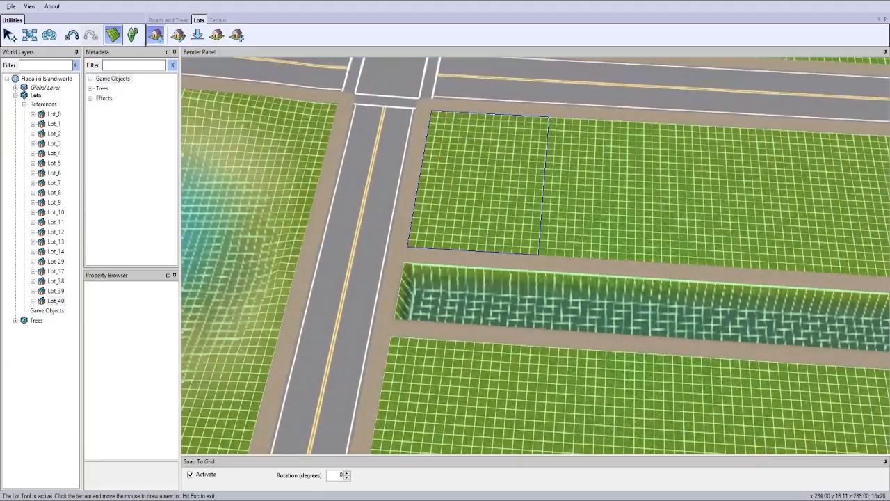
left_click(547, 114)
Clone the corner lot seven times in a row along the road and the channel sidewalk
middle_click_drag(546, 114, 229, 64)
left_click(177, 34)
left_click(390, 265)
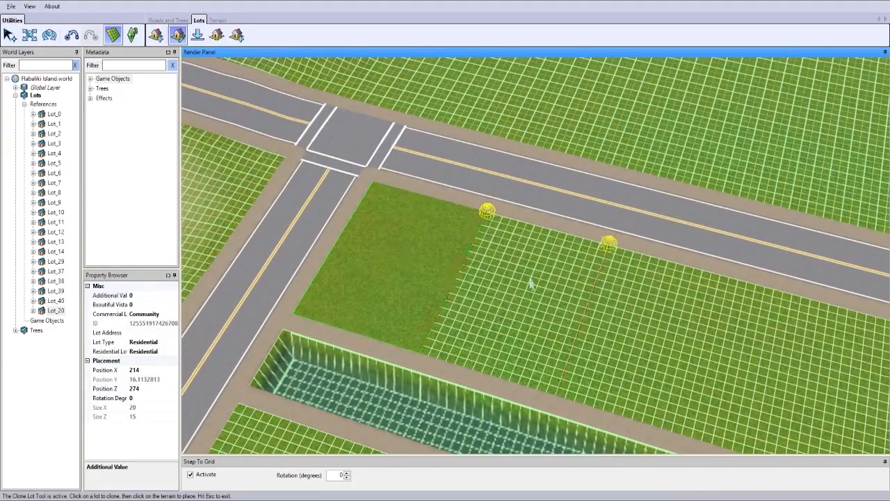
left_click(532, 288)
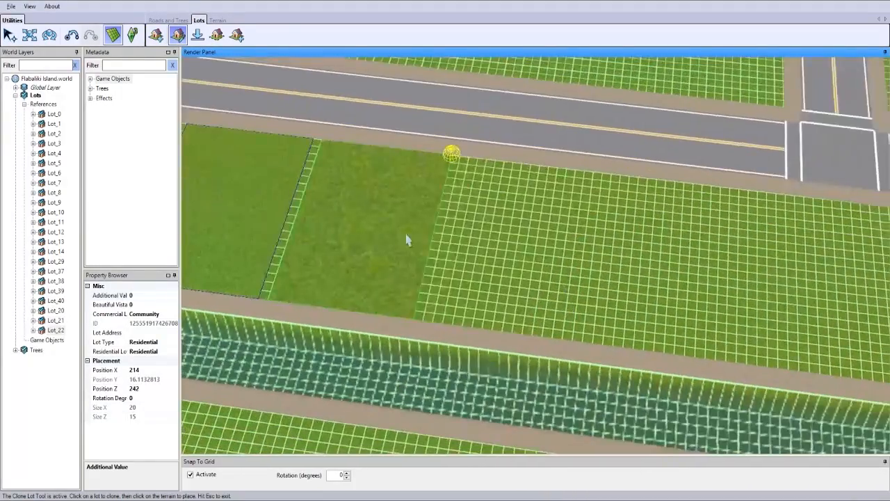
left_click(407, 240)
scroll(530, 289, "up", 2)
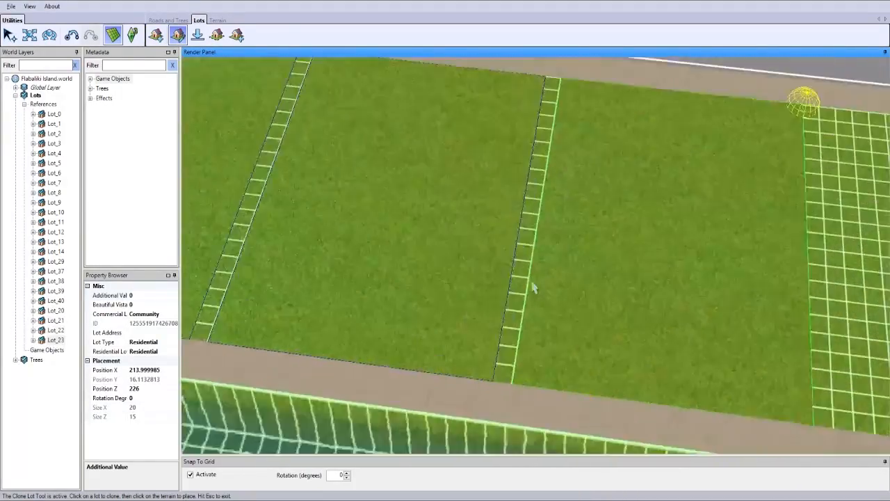
left_click(369, 250)
left_click(522, 289)
left_click(536, 305)
left_click(572, 327)
key("Escape")
Draw two adjacent 20 x 30 residential lots on the town side of the channel, starting at the intersection corner
left_click_drag(547, 252, 554, 253)
middle_click_drag(554, 253, 556, 209)
left_click(156, 35)
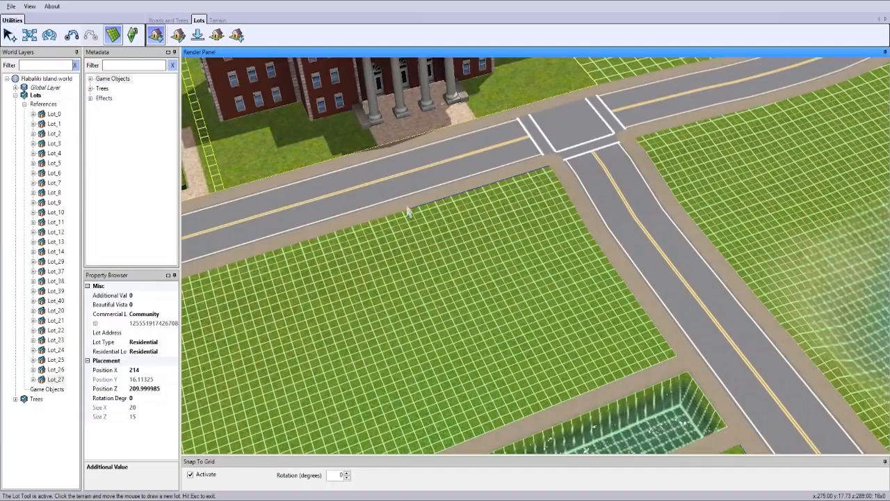
left_click(530, 416)
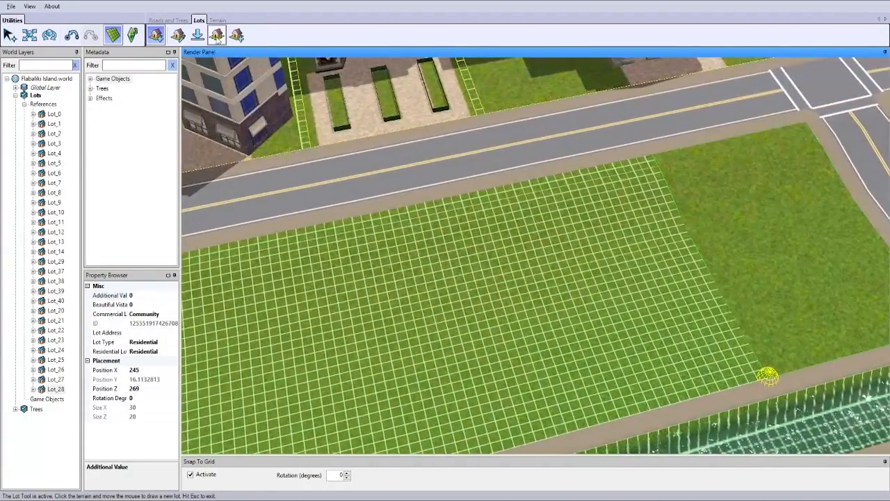
left_click(480, 197)
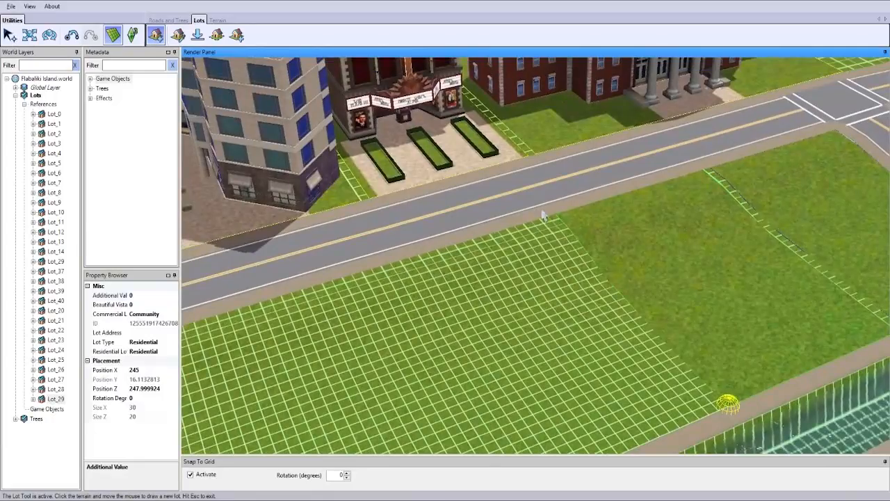
Add four more 20 x 30 residential lots to the town-side row, continuing to the far end of the channel sidewalk
key("Escape")
left_click(157, 34)
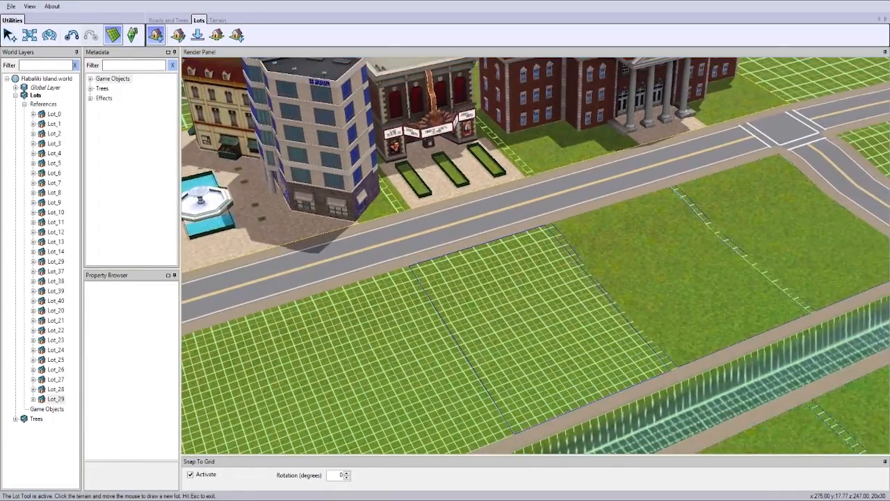
left_click(369, 275)
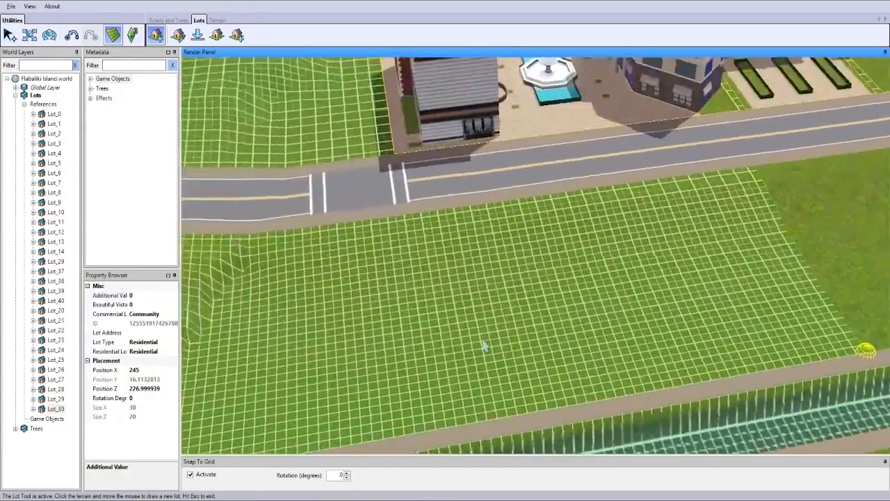
left_click(464, 181)
left_click(562, 350)
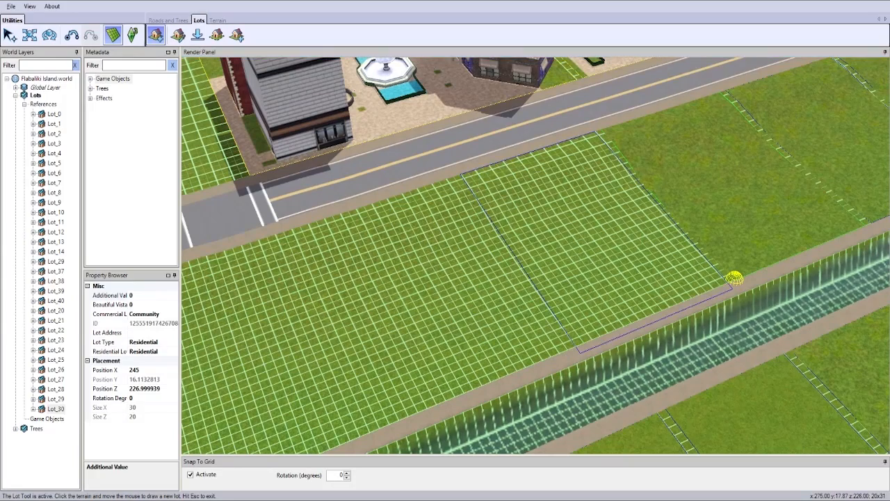
left_click(594, 336)
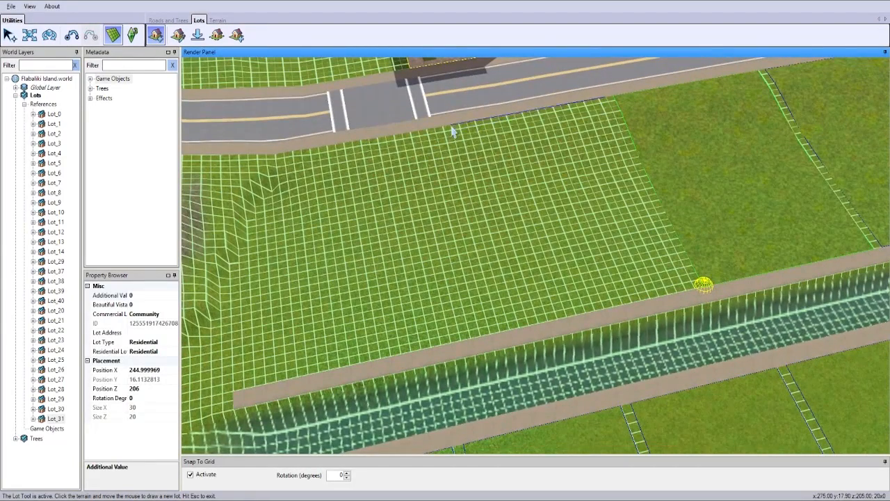
left_click(502, 324)
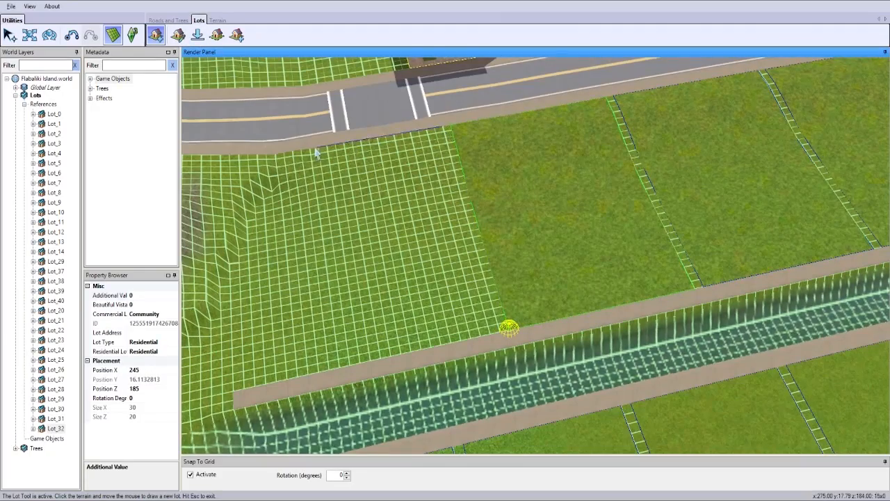
left_click(273, 155)
left_click(334, 362)
Draw a 6 x 9 Small Park community lot spanning the channel from one sidewalk to the other
scroll(503, 318, "down", 5)
middle_click_drag(502, 318, 506, 299)
scroll(555, 301, "up", 5)
scroll(558, 296, "down", 8)
scroll(570, 293, "up", 5)
scroll(506, 299, "down", 4)
left_click(157, 36)
scroll(513, 252, "down", 5)
middle_click_drag(512, 252, 457, 288)
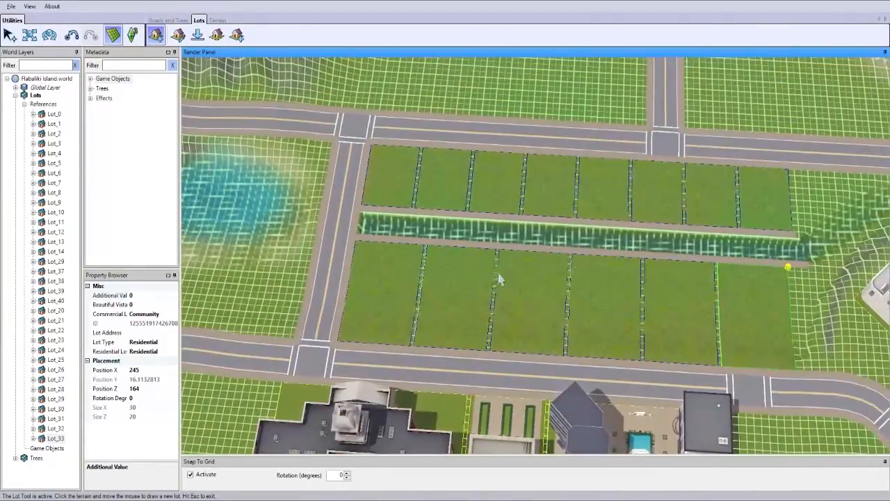
scroll(493, 258, "up", 8)
left_click(387, 274)
left_click(584, 280)
scroll(584, 280, "down", 3)
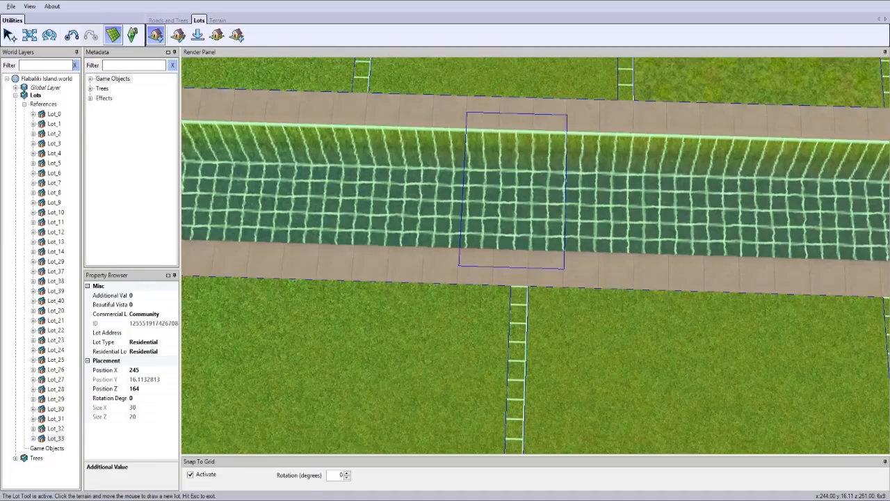
left_click(566, 115)
Clone the channel-spanning Small Park lot to a second spot farther along the channel
middle_click_drag(566, 257, 313, 132)
scroll(596, 256, "down", 5)
left_click(178, 37)
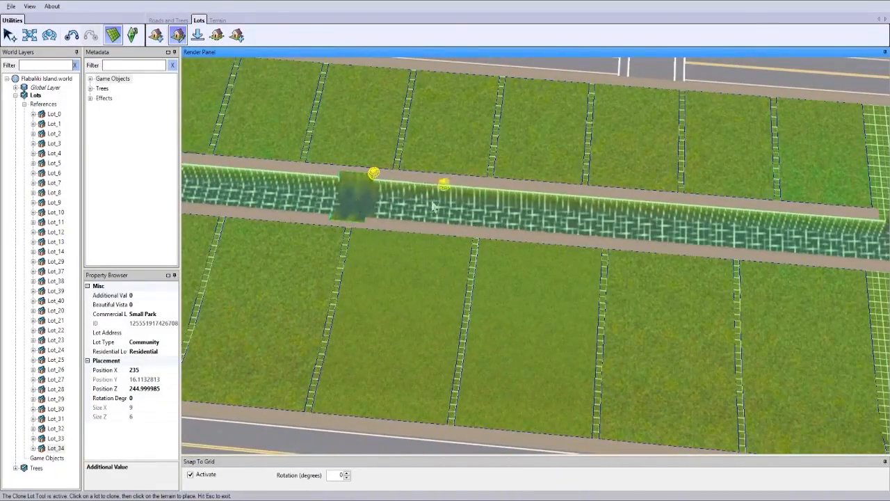
left_click(603, 216)
Hide the terrain grid and examine how the two small lots sit across the channel banks
scroll(603, 217, "down", 5)
scroll(603, 222, "up", 6)
middle_click_drag(603, 222, 537, 188)
left_click(113, 35)
scroll(534, 226, "up", 5)
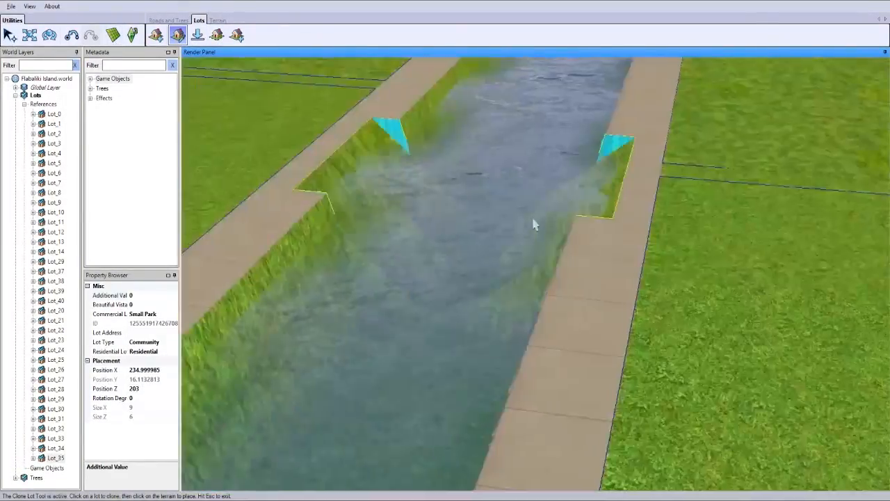
middle_click_drag(534, 226, 545, 218)
scroll(545, 218, "up", 4)
scroll(540, 240, "down", 10)
scroll(540, 241, "up", 6)
Switch to terrain painting with the rockdark (Rock 1) layer and reduce the brush size to 4
left_click(220, 21)
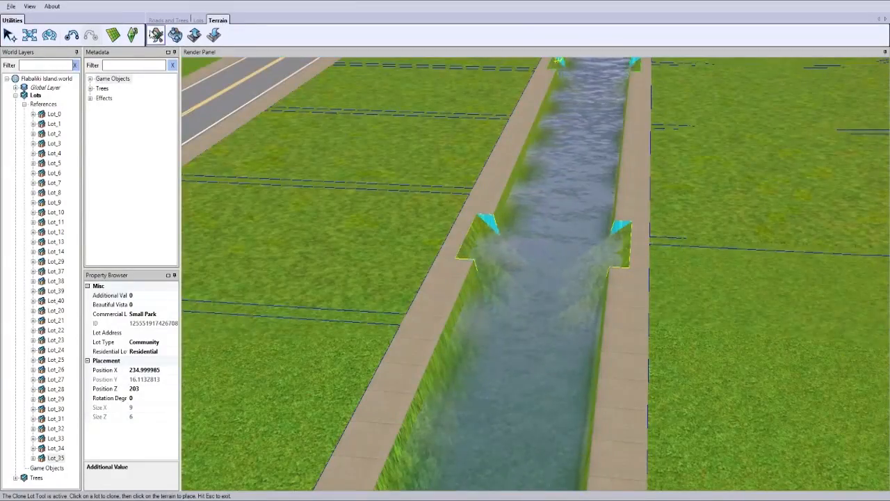
left_click(156, 34)
left_click(822, 63)
scroll(575, 255, "down", 5)
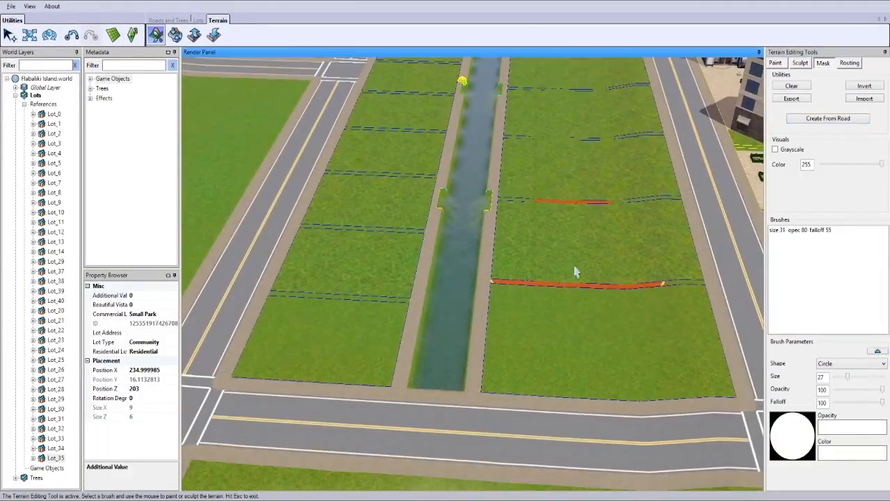
left_click(775, 63)
scroll(871, 111, "down", 2)
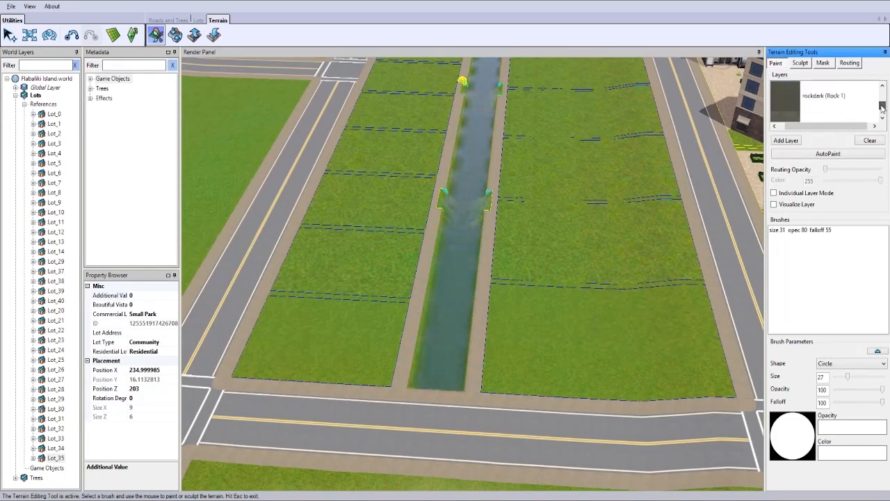
scroll(871, 112, "up", 1)
left_click(797, 107)
left_click(847, 376)
left_click_drag(843, 381, 836, 380)
Paint dark rock over the walls and bed at the channel's closed end beside the road, undoing the stray stroke
mouse_move(445, 403)
middle_mouse_down()
mouse_move(417, 353)
mouse_move(394, 401)
middle_mouse_up()
scroll(393, 401, "up", 5)
right_click_drag(394, 401, 403, 407)
left_click_drag(413, 407, 489, 404)
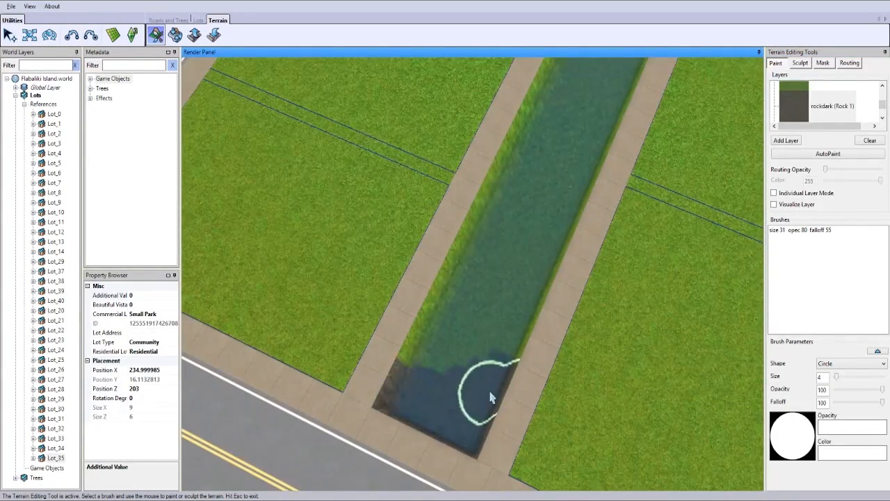
key("ctrl+z")
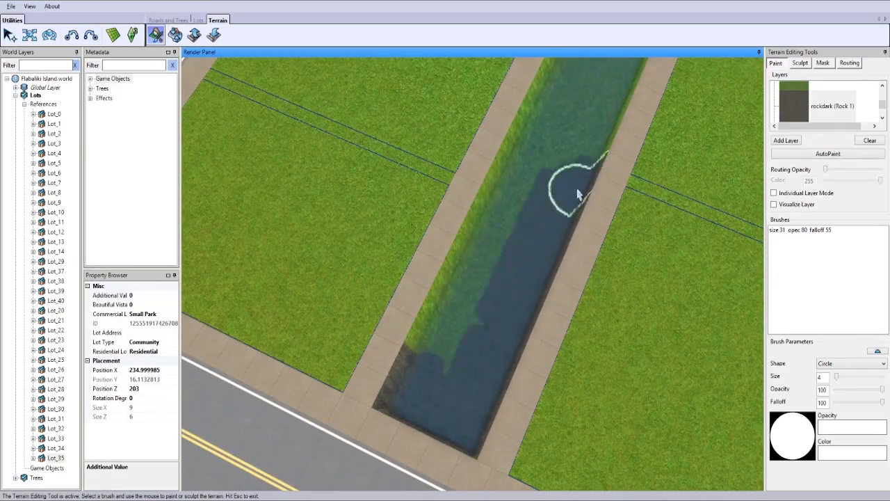
Continue the dark rock along the channel walls and bed up to the first crossing lot
scroll(533, 324, "up", 3)
mouse_move(525, 308)
middle_mouse_down()
mouse_move(532, 324)
mouse_move(536, 318)
mouse_move(487, 334)
middle_mouse_up()
scroll(536, 318, "down", 2)
left_click_drag(431, 431, 453, 158)
middle_click_drag(435, 200, 472, 290)
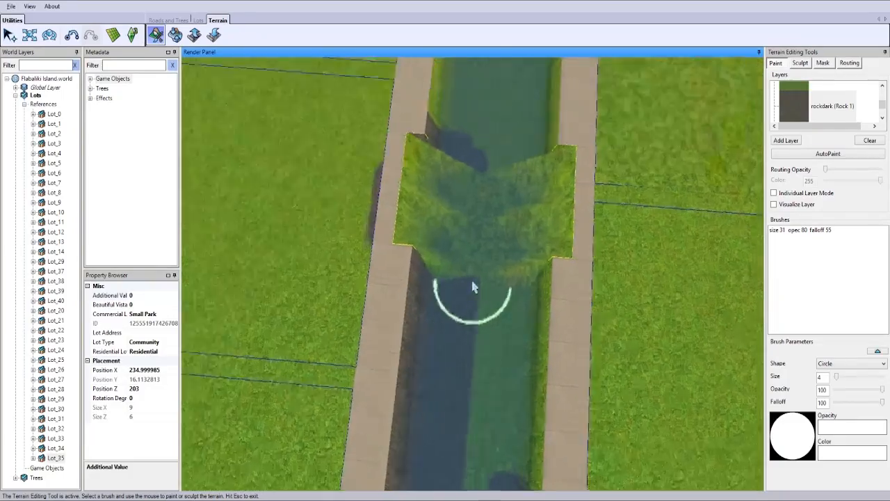
Undo the stroke that spilled past the channel and repaint dark rock beneath the crossing lot and just beyond it
scroll(473, 290, "up", 2)
key("ctrl+z")
left_click_drag(447, 151, 422, 417)
mouse_move(422, 417)
middle_mouse_down()
mouse_move(453, 324)
mouse_move(497, 378)
mouse_move(563, 215)
mouse_move(528, 314)
mouse_move(479, 268)
mouse_move(453, 311)
middle_mouse_up()
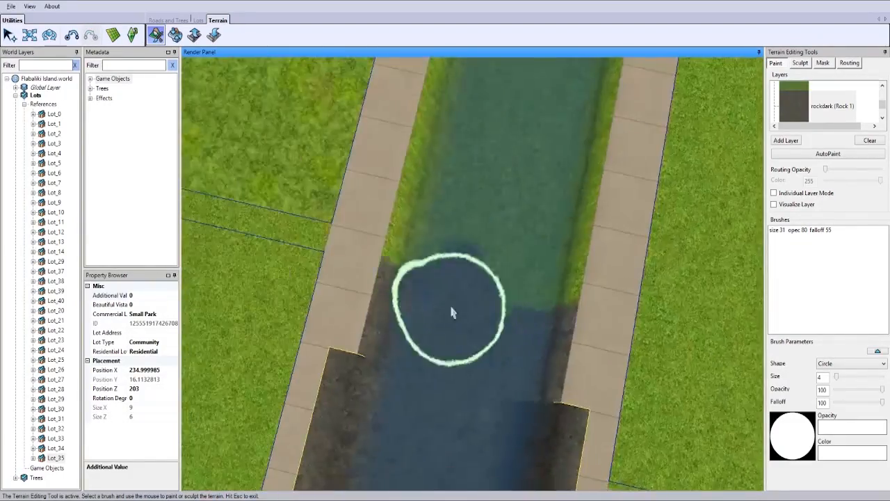
Extend the dark rock along the remaining channel stretch towards the hospital, covering both grassy walls
scroll(479, 252, "up", 3)
middle_click_drag(517, 282, 515, 397)
scroll(479, 253, "down", 3)
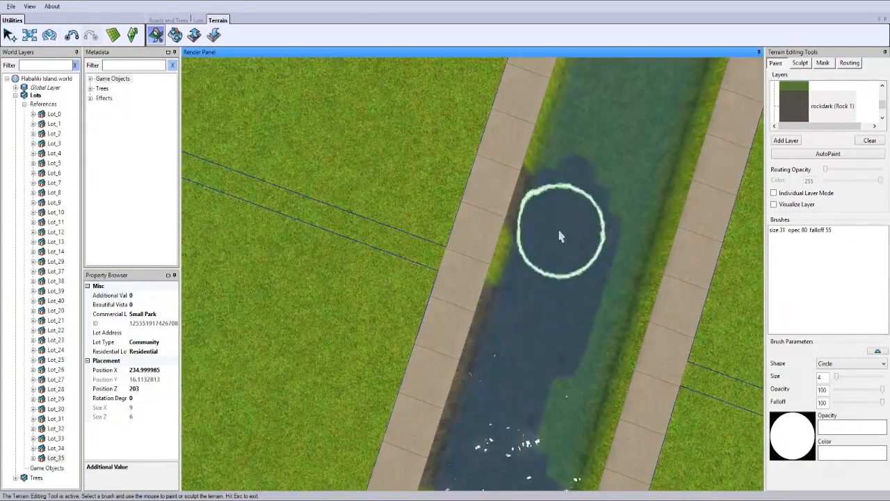
left_click_drag(568, 226, 545, 441)
mouse_move(545, 441)
middle_mouse_down()
mouse_move(545, 430)
mouse_move(660, 354)
mouse_move(702, 382)
mouse_move(204, 393)
mouse_move(540, 369)
middle_mouse_up()
mouse_move(657, 137)
middle_mouse_down()
mouse_move(596, 391)
mouse_move(429, 308)
middle_mouse_up()
scroll(429, 308, "up", 3)
mouse_move(429, 308)
left_mouse_down()
mouse_move(394, 262)
mouse_move(425, 415)
left_mouse_up()
mouse_move(424, 415)
middle_mouse_down()
mouse_move(497, 338)
mouse_move(564, 304)
mouse_move(453, 312)
mouse_move(505, 318)
mouse_move(452, 308)
mouse_move(417, 318)
middle_mouse_up()
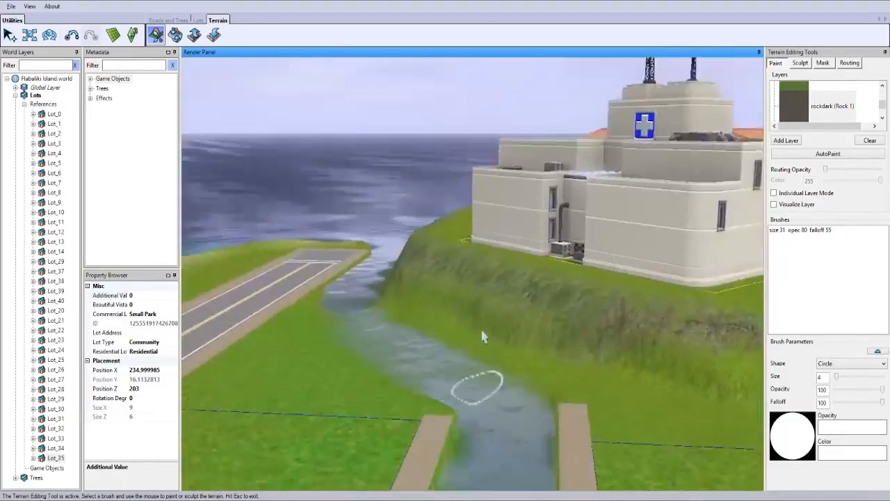
Paint the last grassy walls and bed with dark rock up to the channel mouth near the hospital
middle_click_drag(484, 337, 447, 356)
left_click_drag(447, 355, 502, 274)
middle_click_drag(503, 274, 548, 411)
left_click_drag(549, 411, 508, 273)
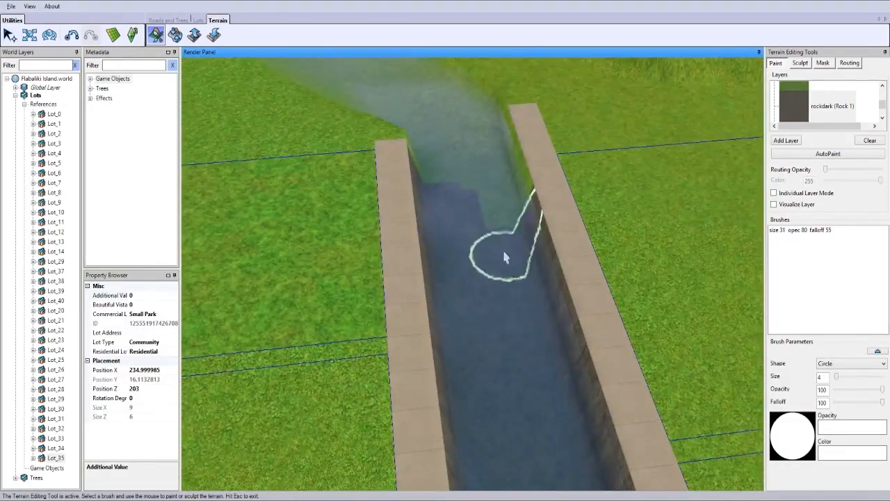
Select the underwater (Snow) layer with opacity 19 and falloff 0, make a test stroke at the channel mouth and undo it
middle_click_drag(449, 192, 606, 255)
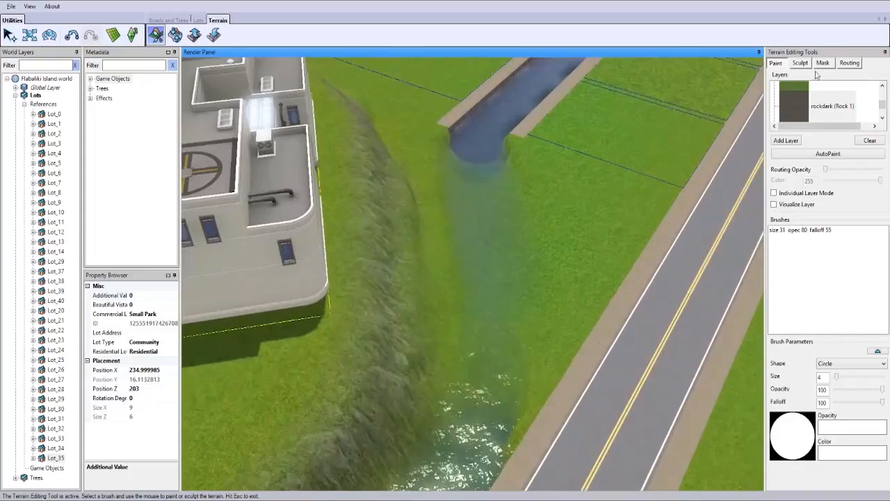
left_click(801, 115)
left_click_drag(883, 402, 835, 403)
left_click_drag(882, 390, 844, 390)
left_click_drag(467, 187, 465, 164)
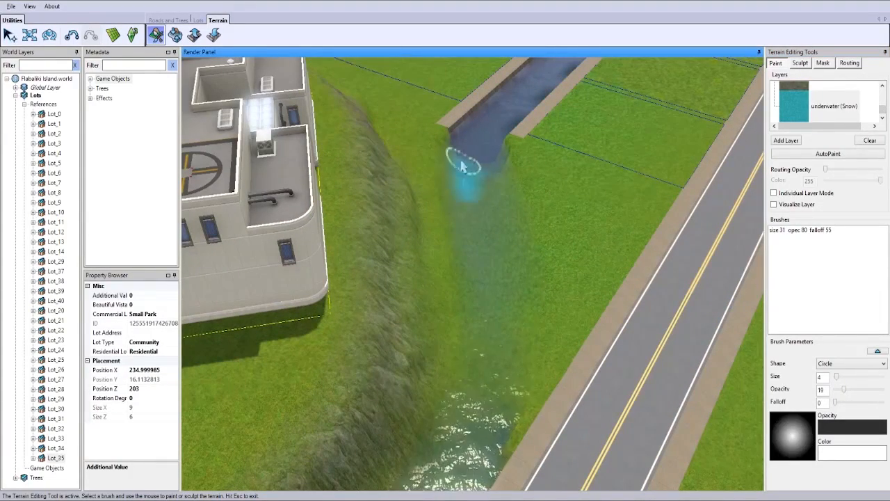
key("ctrl+z")
Set the brush to size 7 and opacity 4, and paint the underwater layer along the river bed to the sea
left_click_drag(836, 376, 837, 392)
left_click_drag(477, 194, 477, 274)
left_click_drag(490, 369, 505, 258)
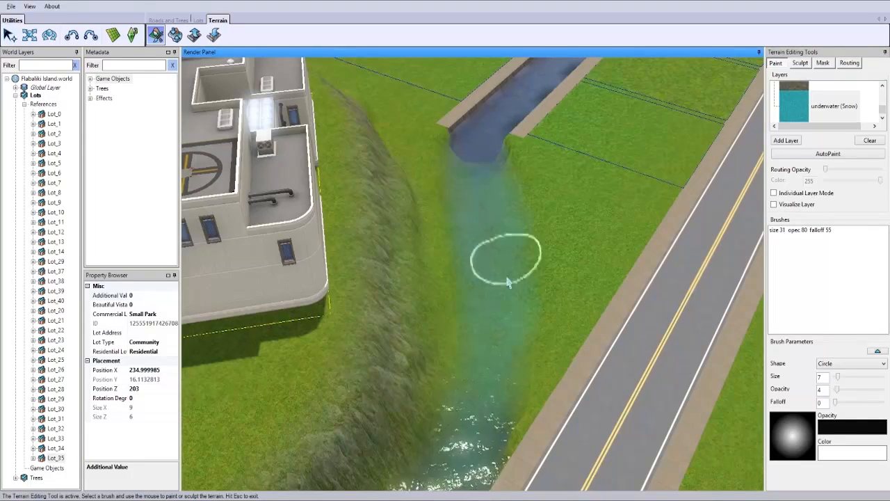
scroll(505, 258, "down", 5)
middle_click_drag(570, 294, 563, 243)
left_click_drag(533, 153, 537, 145)
Paint the river banks between the hospital and the road with the sand_dark_base (Sand 2) layer
left_click_drag(886, 104, 884, 96)
left_click(839, 98)
left_click_drag(548, 176, 522, 133)
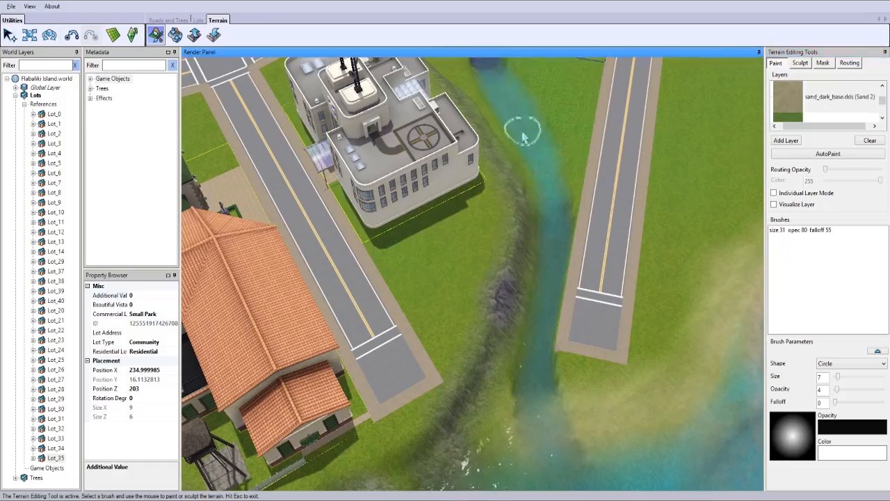
middle_click_drag(525, 95, 405, 178)
left_click(838, 98)
middle_click_drag(570, 230, 476, 375)
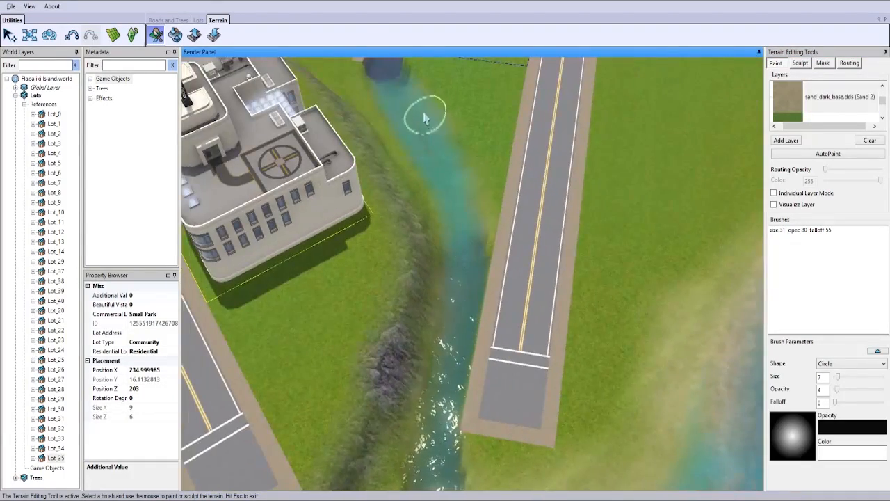
middle_click_drag(480, 195, 472, 175)
Choose the sand_light_base (Sand 1) layer at opacity 9 and paint both banks just below the channel mouth
scroll(472, 174, "up", 3)
left_click_drag(884, 104, 884, 105)
left_click(838, 104)
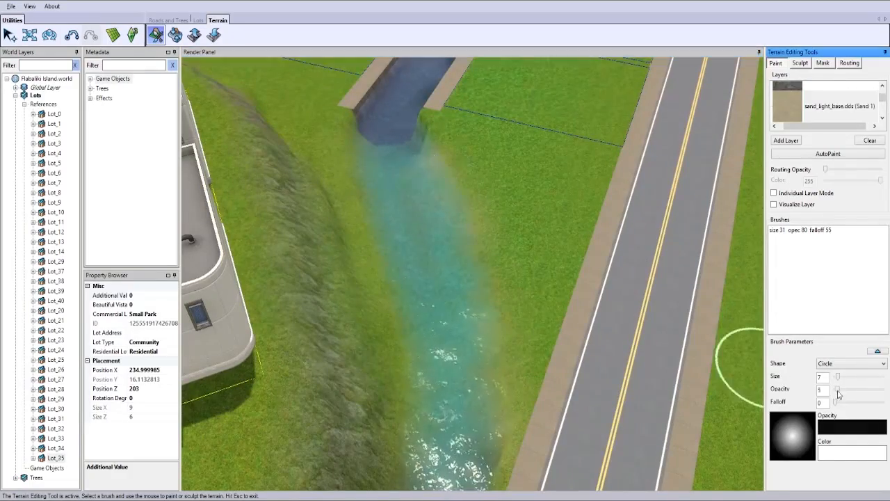
left_click_drag(837, 390, 839, 389)
left_click_drag(451, 149, 511, 375)
mouse_move(410, 143)
left_mouse_down()
mouse_move(358, 160)
mouse_move(408, 410)
left_mouse_up()
Continue the light sand along the river banks downstream and around the channel mouth, and leave the terrain brush
middle_click_drag(407, 410, 451, 338)
scroll(451, 338, "down", 2)
left_click_drag(487, 306, 526, 254)
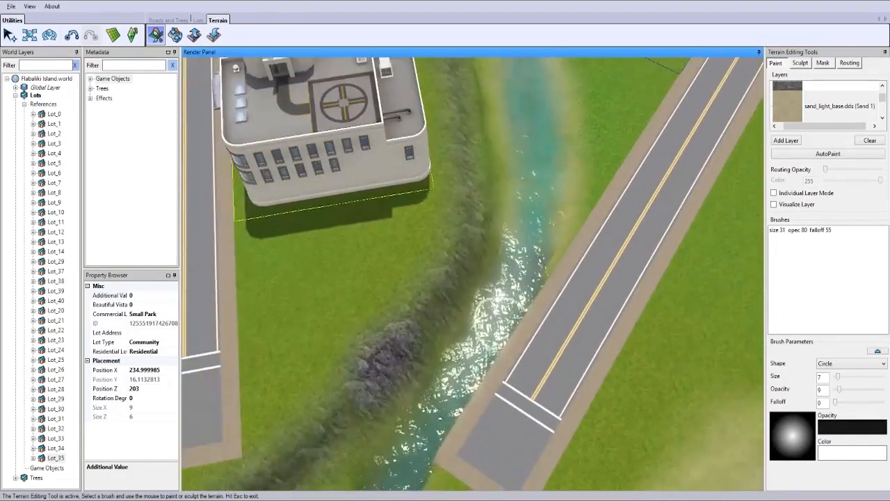
middle_click_drag(526, 254, 472, 299)
left_click_drag(472, 298, 404, 376)
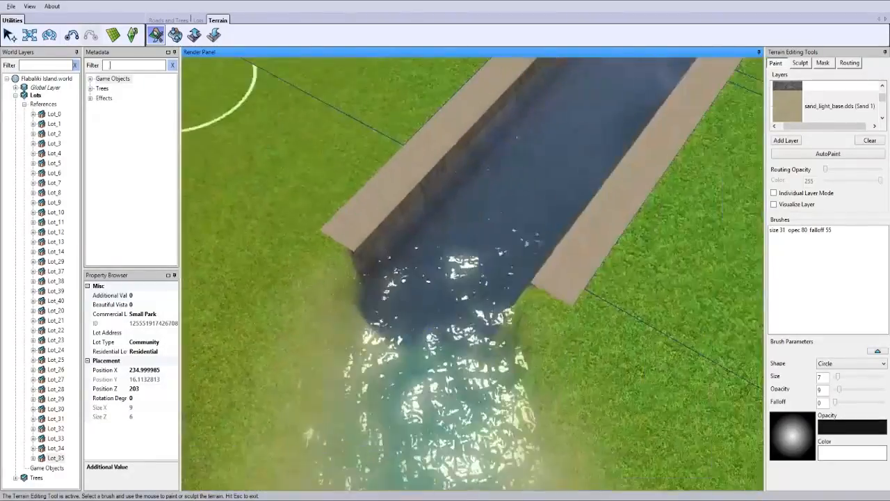
key("Escape")
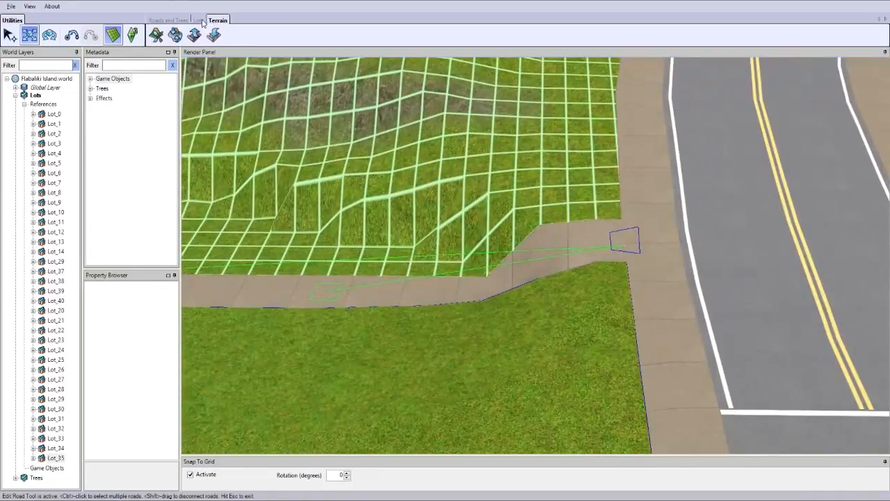
Sculpt the uneven sidewalk junction by the town road with Smooth - Gentle at size 3 and with Flatten Terrain
left_click(156, 35)
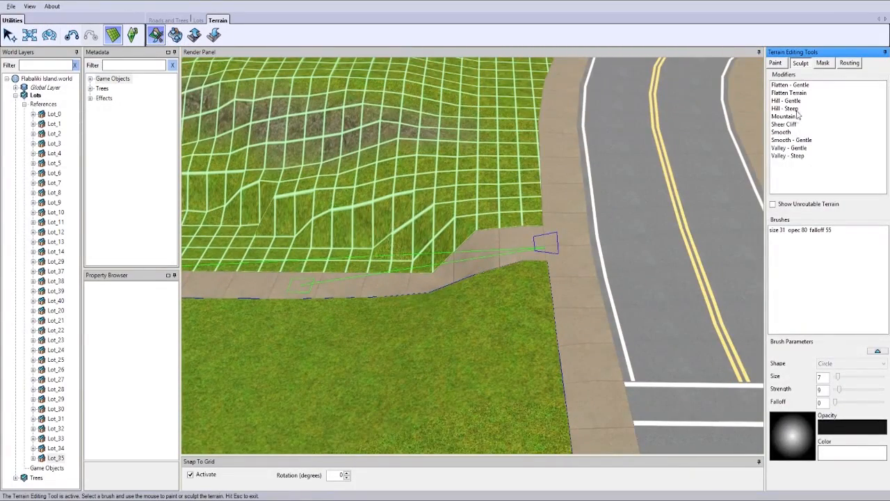
left_click_drag(418, 280, 435, 337)
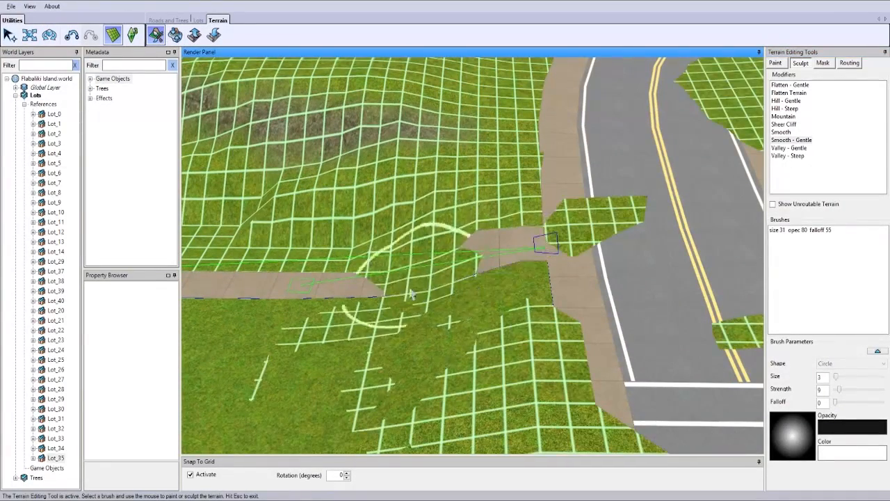
scroll(636, 252, "up", 3)
left_click(796, 99)
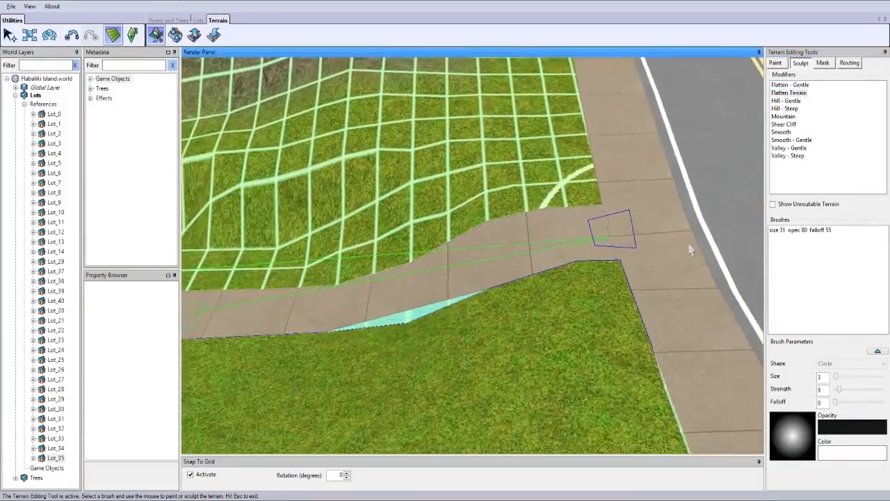
left_click_drag(605, 242, 482, 247)
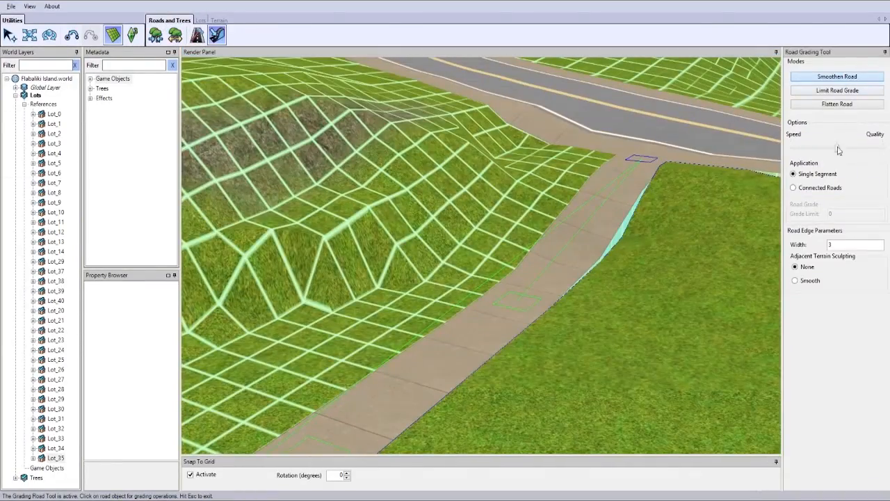
Try grading the sloping sidewalk segment with smooth adjacent terrain sculpting at maximum quality, using edge widths 1 and 2
left_click(810, 281)
left_click(609, 214)
left_click(835, 104)
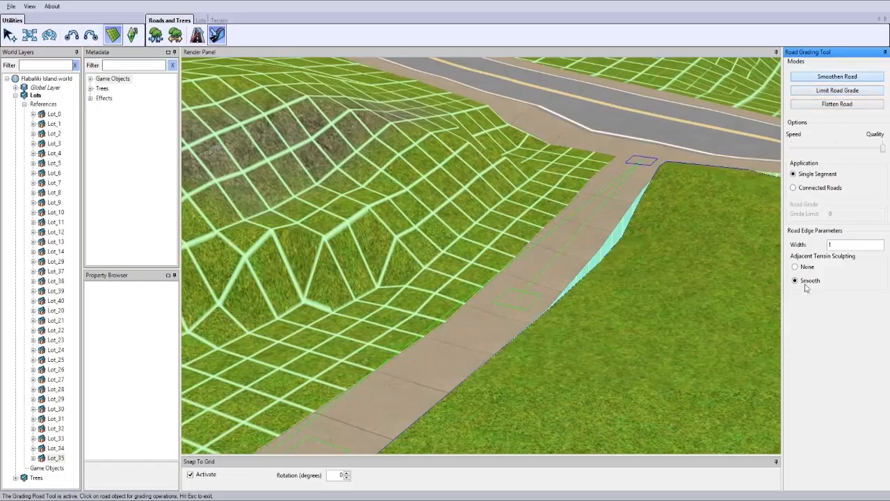
scroll(639, 146, "down", 5)
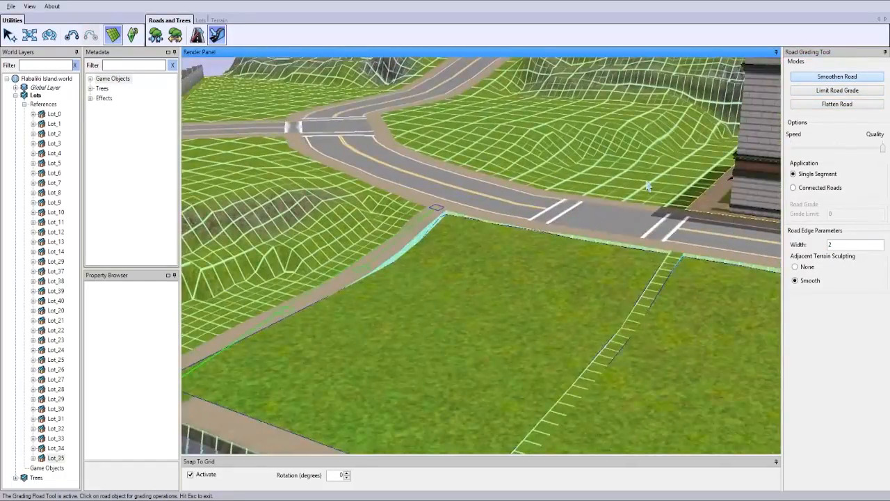
Edit the sloping sidewalk beside the end lot, bringing its lower end to the corner of the channel sidewalk
middle_click_drag(648, 187, 598, 182)
scroll(577, 181, "down", 3)
left_click(30, 36)
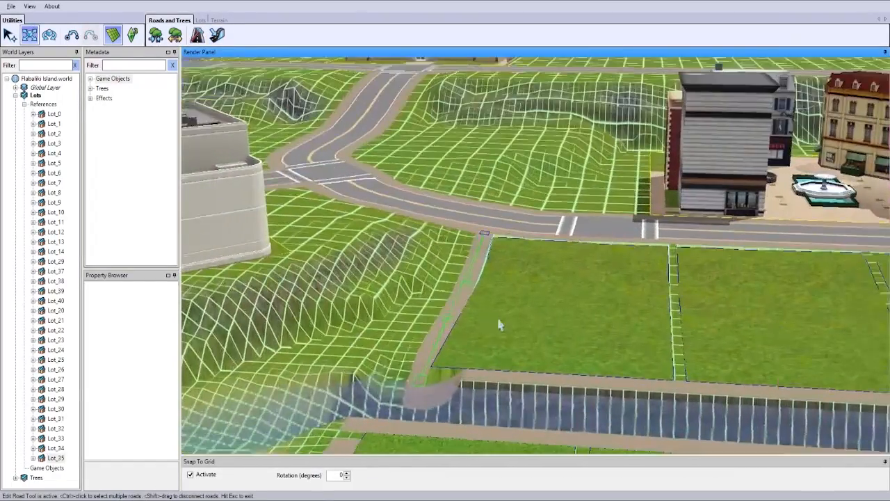
scroll(498, 325, "up", 8)
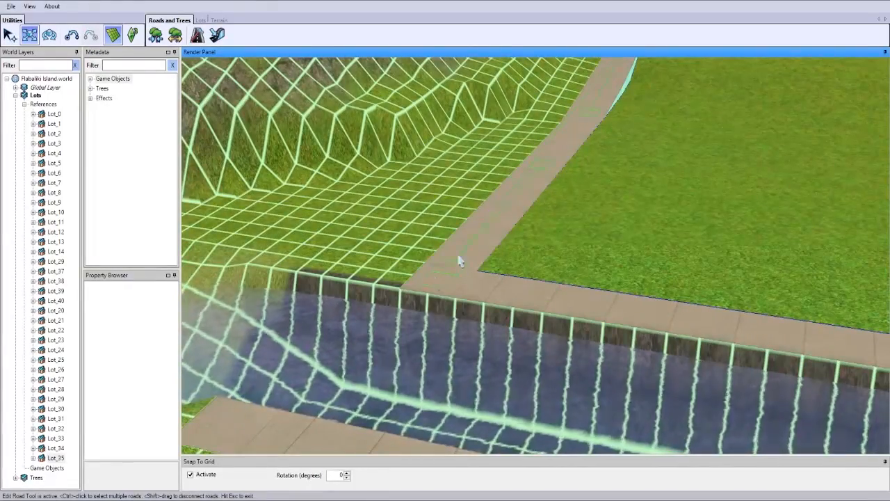
scroll(458, 265, "down", 5)
scroll(544, 213, "up", 4)
Regrade the sloping sidewalk as a single segment with edge width 3 and no adjacent terrain sculpting
left_click(217, 36)
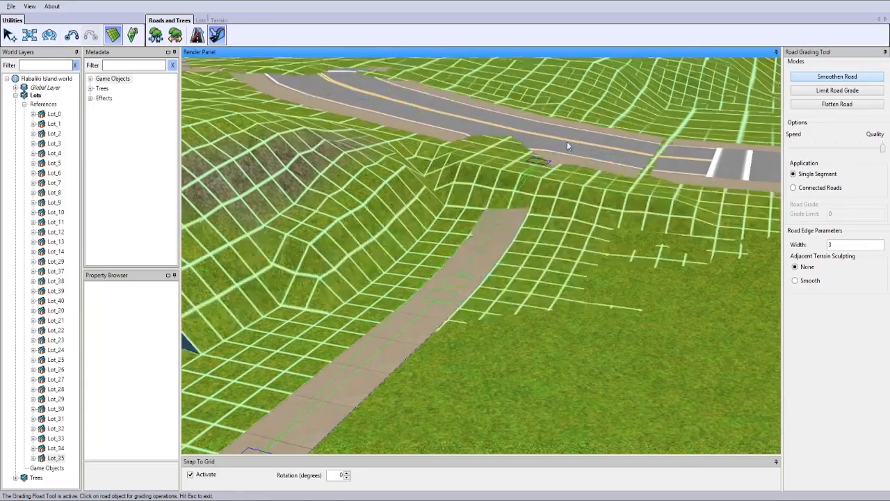
middle_click_drag(458, 282, 439, 275)
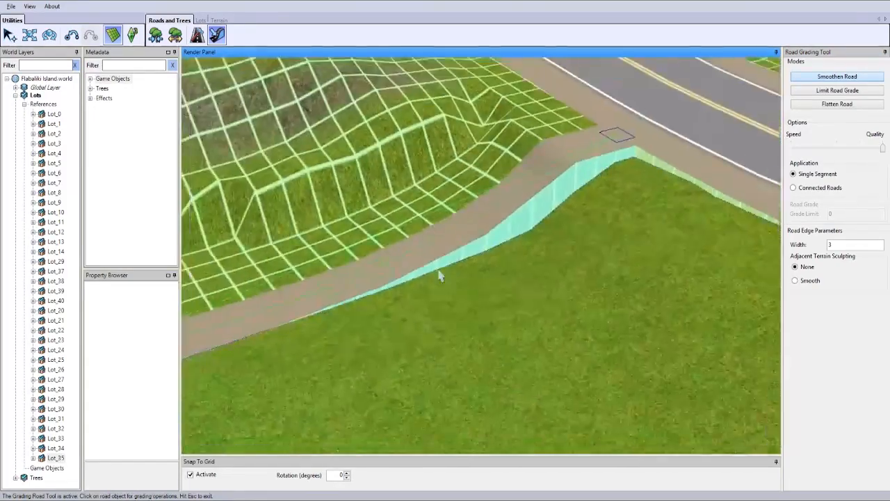
scroll(564, 224, "down", 2)
middle_click_drag(556, 226, 263, 107)
scroll(262, 106, "down", 4)
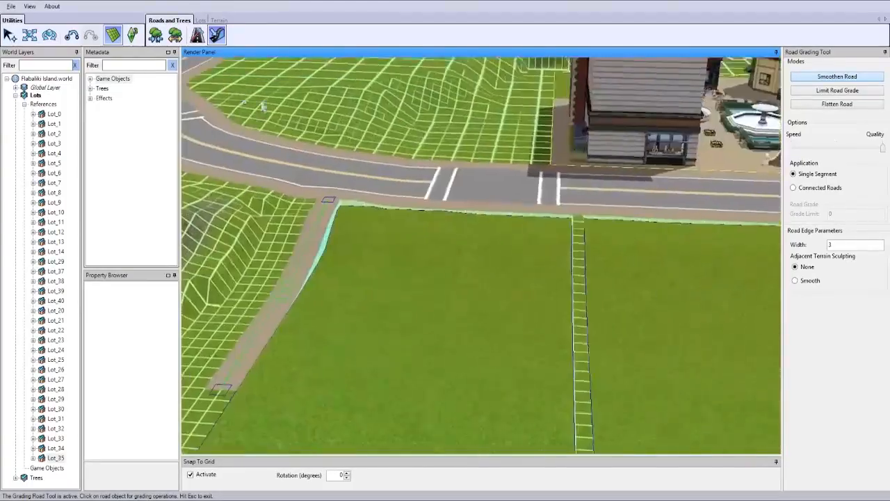
key("Escape")
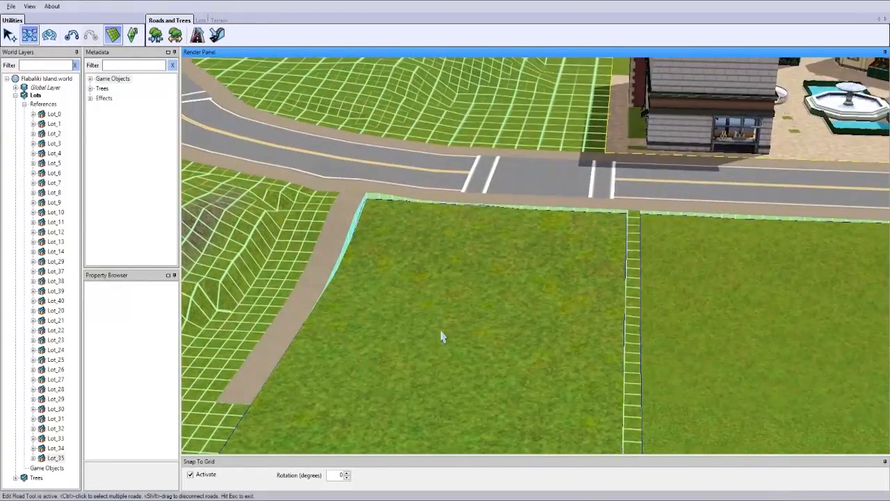
Hide the terrain grid and look over the whole block, its lot rows and the river outlet
middle_click_drag(443, 337, 505, 313)
scroll(505, 314, "down", 2)
key("g")
scroll(671, 336, "down", 4)
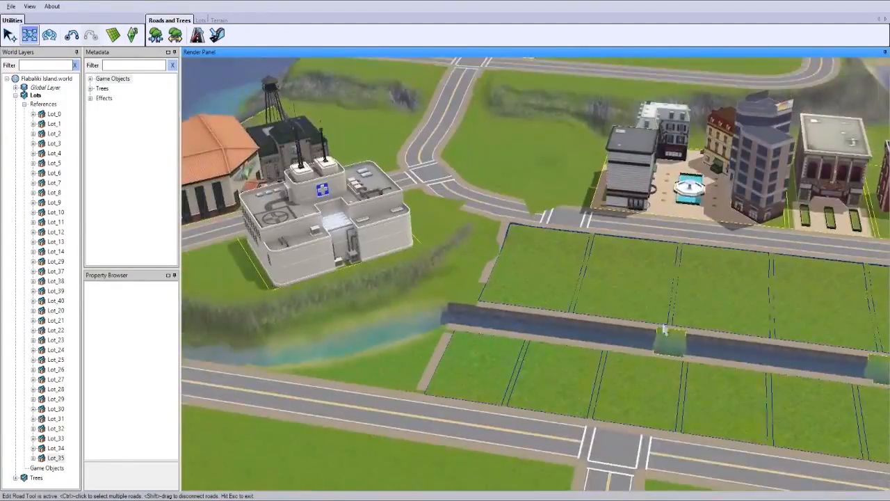
Fit the 30×20 residential end lot into the row against the sloping sidewalk and the channel corner
key("Escape")
left_click(517, 272)
scroll(516, 272, "up", 6)
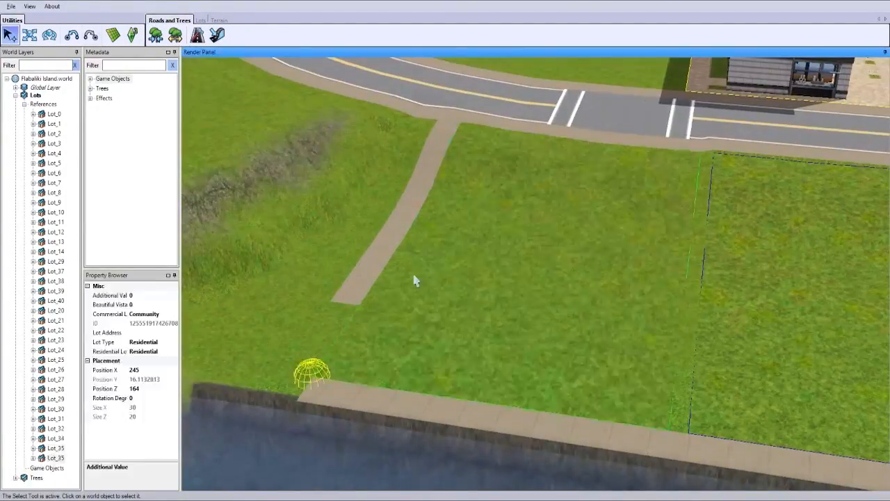
scroll(477, 213, "up", 3)
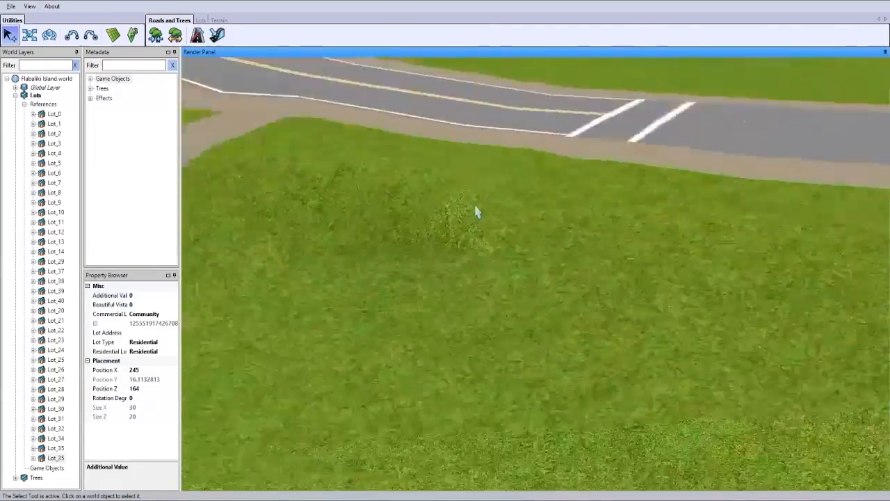
left_click_drag(477, 212, 578, 264)
scroll(577, 264, "down", 5)
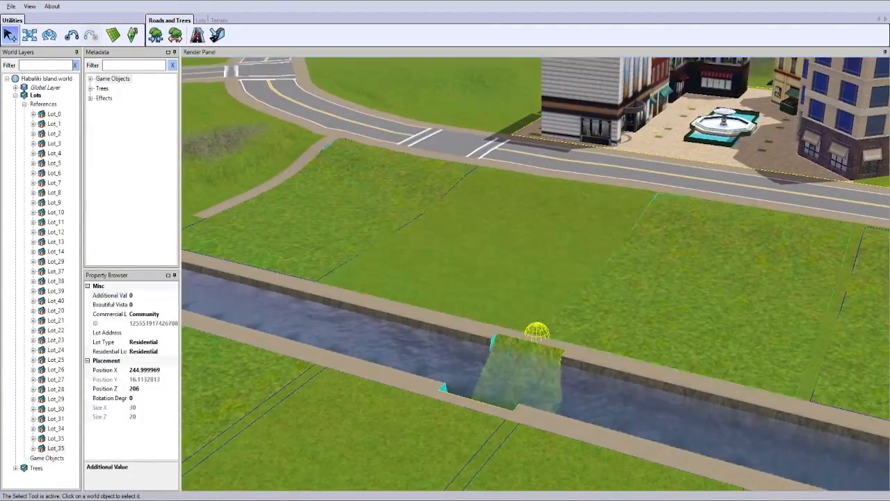
Delete the old lots in the row facing the town buildings and lay the row out again along the channel sidewalk
key("Delete")
left_click(639, 274)
key("Delete")
left_click(706, 240)
key("Delete")
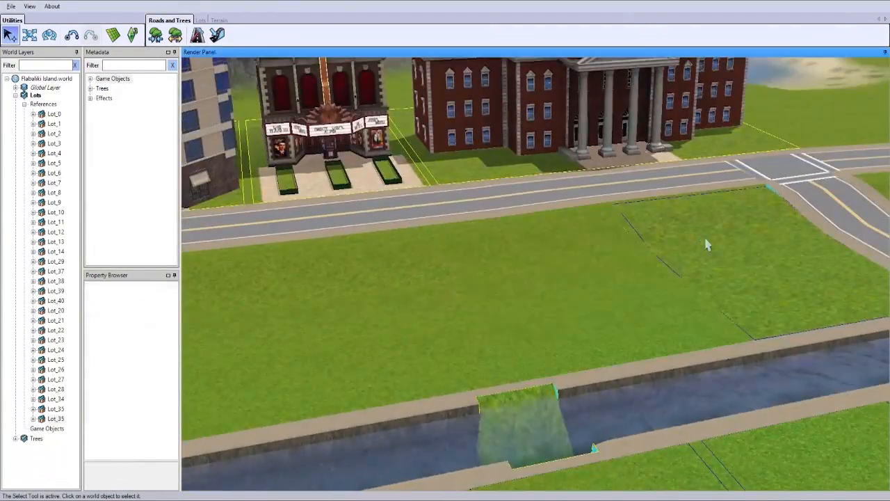
middle_click_drag(390, 226, 371, 225)
scroll(538, 266, "up", 5)
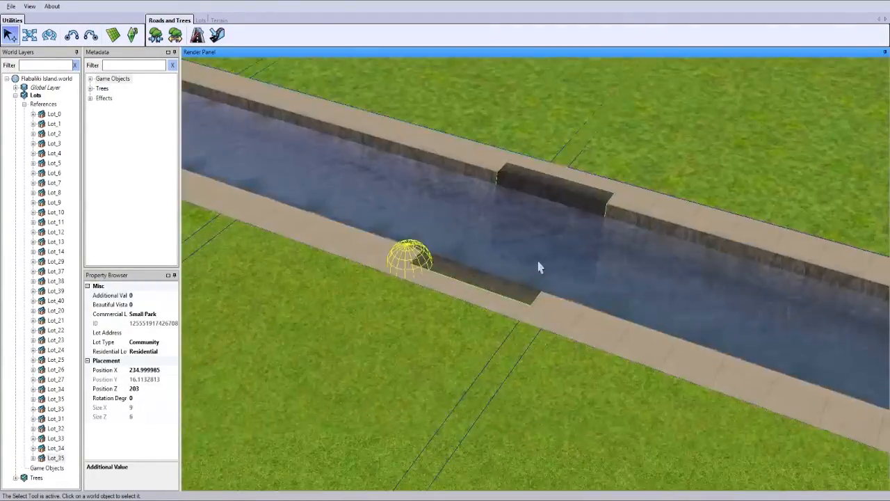
Set up the two bridge sites across the channel as 9×6 Small Park community lots
key("Delete")
scroll(506, 264, "down", 4)
left_click(555, 273)
scroll(545, 273, "down", 6)
middle_click_drag(544, 274, 497, 272)
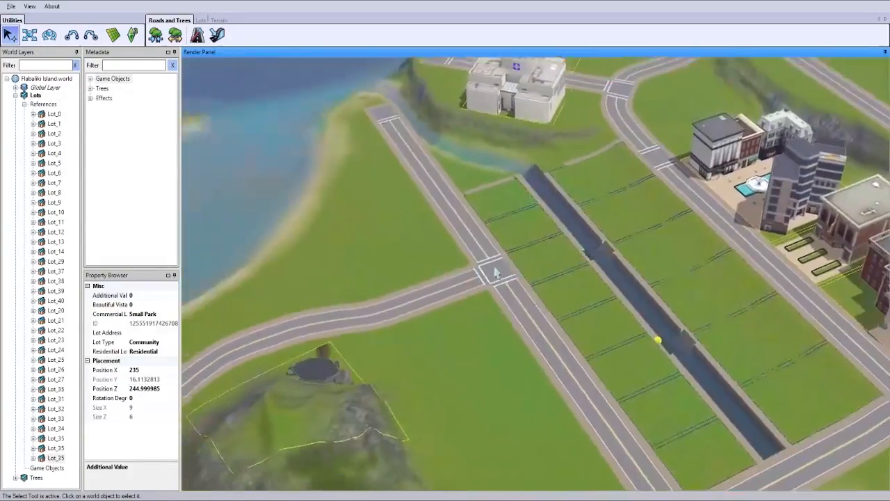
Extend the sloping sidewalk's lower end to the channel sidewalk corner, showing the terrain grid to align it
scroll(511, 244, "up", 5)
key("m")
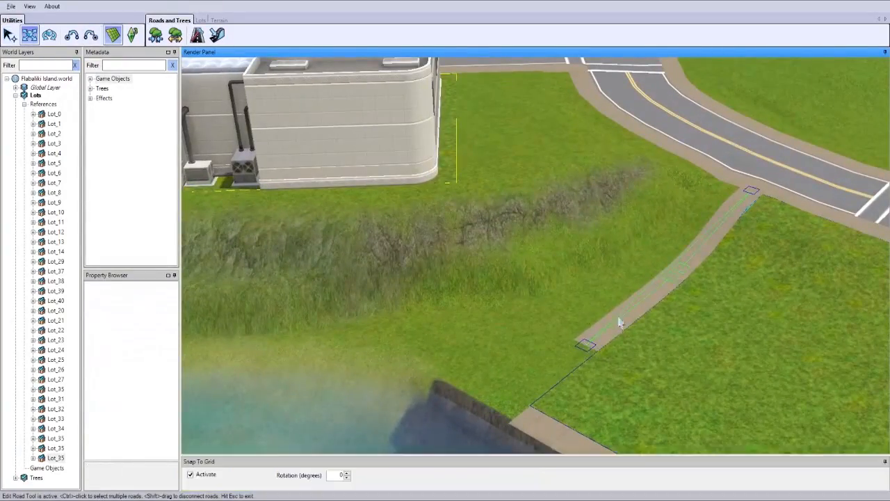
left_click_drag(585, 345, 524, 400)
scroll(524, 401, "up", 3)
key("w")
left_click(217, 35)
left_click(198, 35)
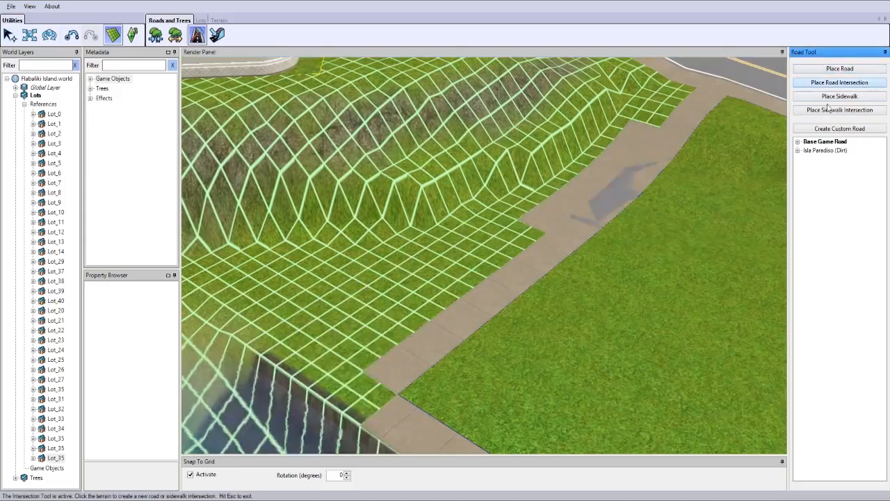
key("Escape")
Bring the end of the sidewalk on the opposite bank up to the channel sidewalk corner at the river outlet
scroll(354, 401, "down", 4)
middle_click_drag(354, 402, 519, 279)
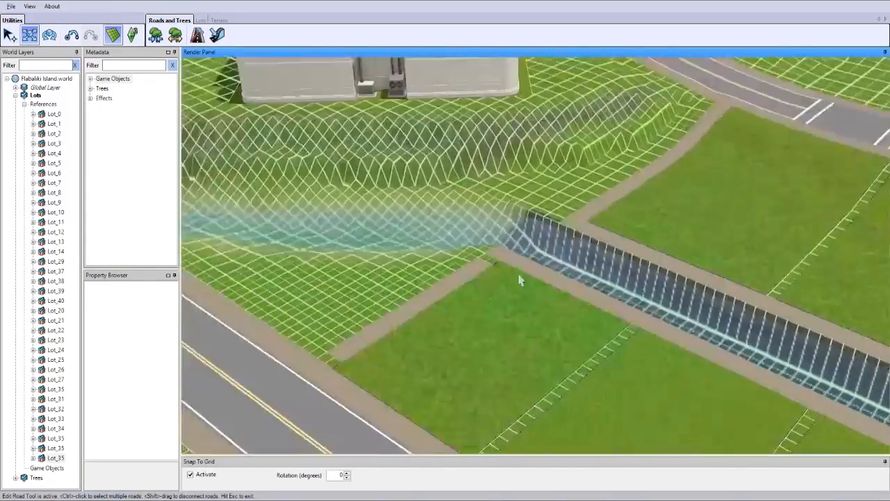
scroll(518, 279, "up", 5)
middle_click_drag(478, 312, 412, 413)
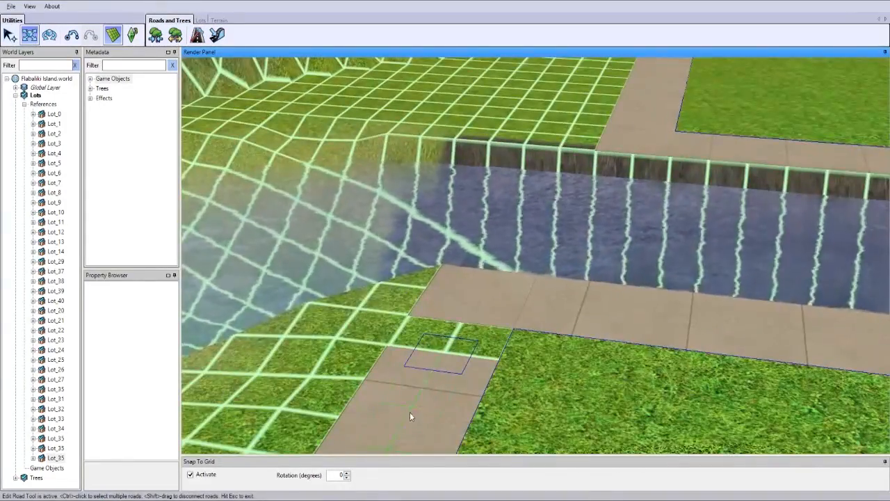
scroll(460, 335, "down", 4)
middle_click_drag(459, 335, 488, 240)
scroll(488, 240, "up", 3)
scroll(449, 210, "down", 4)
middle_click_drag(448, 210, 514, 258)
scroll(514, 259, "up", 3)
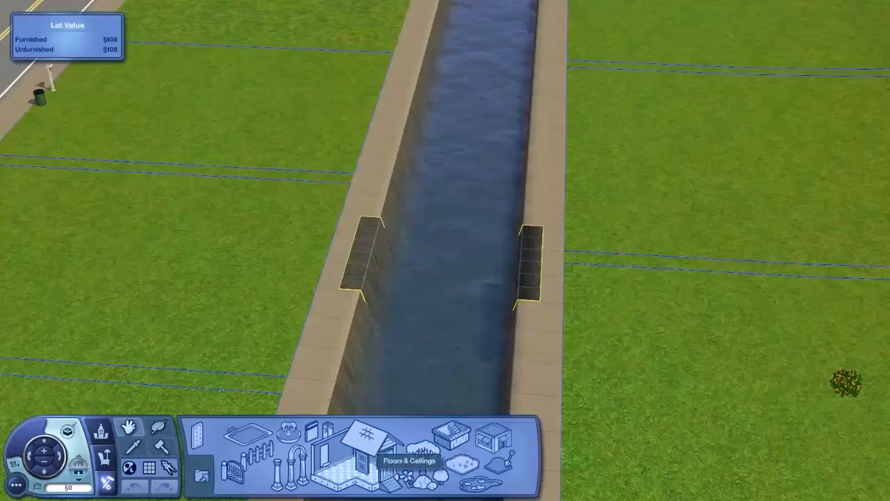
In The Sims 3 build mode, pave the bridge lot's edge strips and build a 5×2-tile dock deck over the channel
left_click(379, 434)
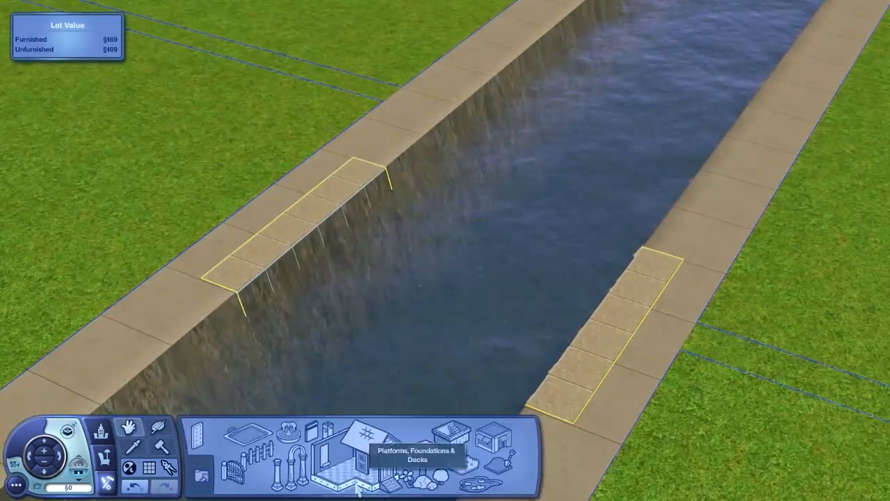
left_click(536, 447)
left_click_drag(341, 213, 568, 376)
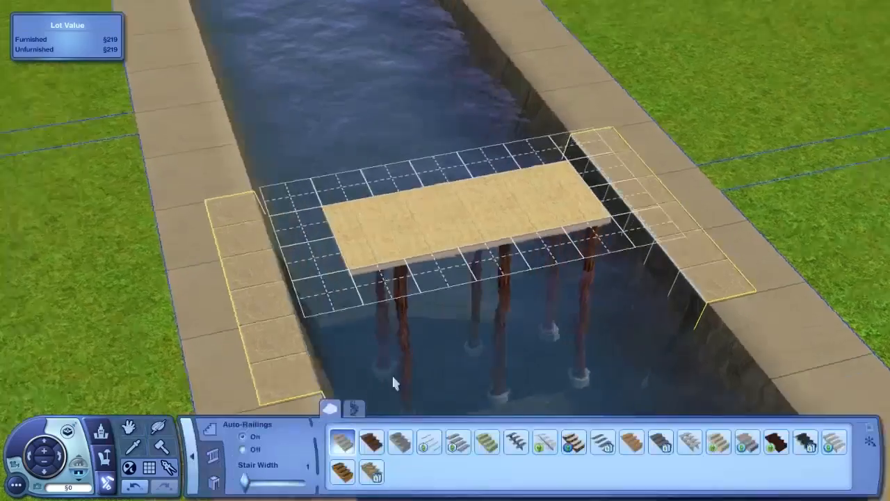
Try to place stairs with automatic railings from the paved edges on both banks onto the dock deck
left_click(400, 441)
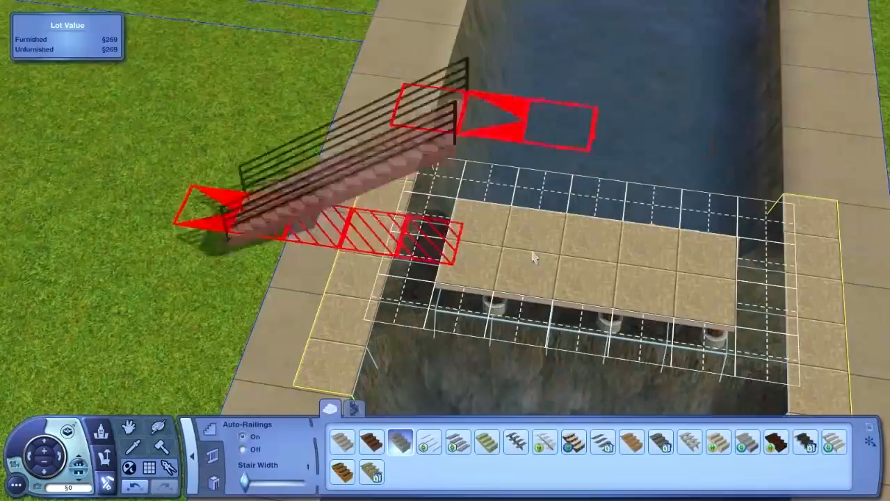
scroll(459, 229, "up", 2)
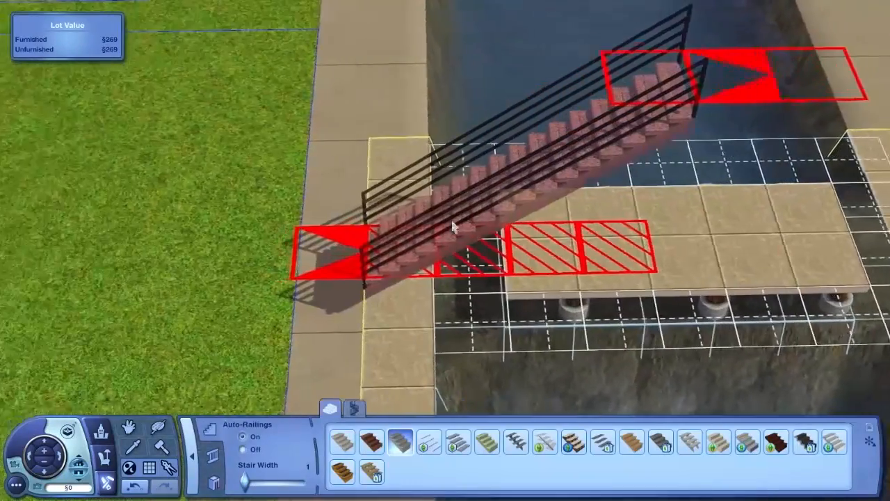
scroll(501, 237, "down", 5)
scroll(512, 276, "up", 3)
scroll(343, 257, "down", 4)
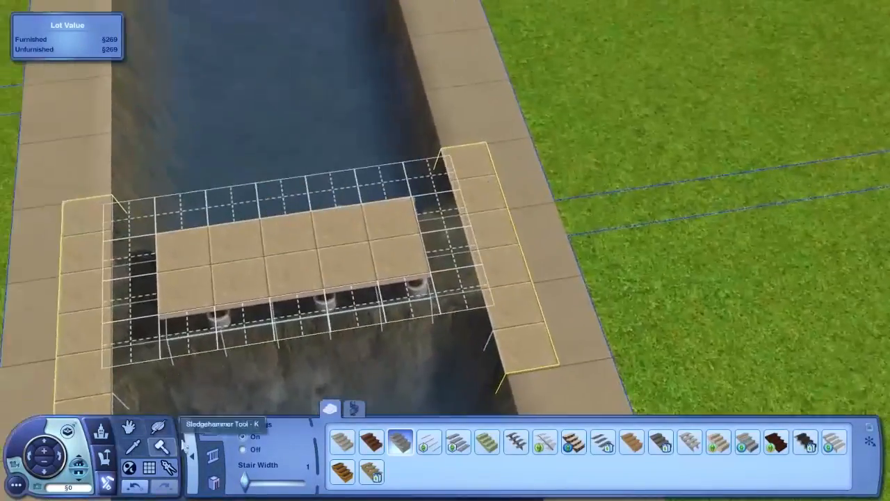
scroll(230, 333, "up", 2)
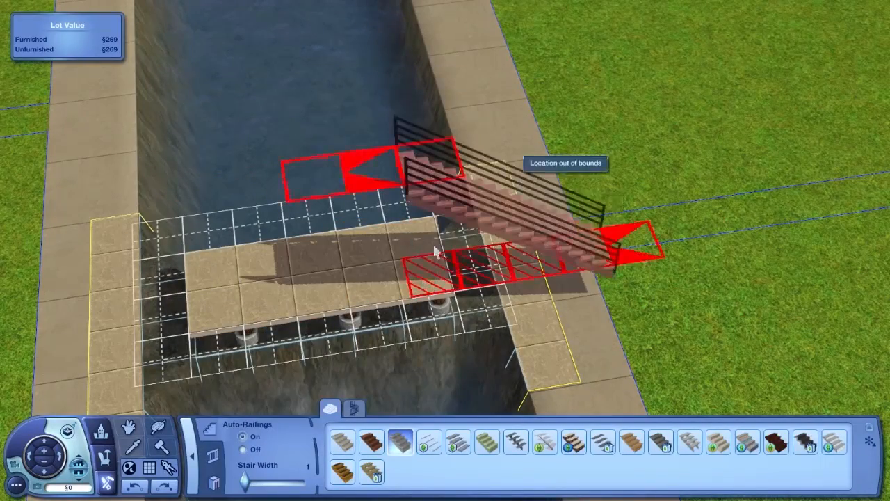
scroll(433, 251, "down", 5)
scroll(431, 251, "up", 4)
scroll(440, 271, "down", 5)
Remove the dock deck from the channel and leave the lot for the town editor
middle_click_drag(440, 273, 439, 243)
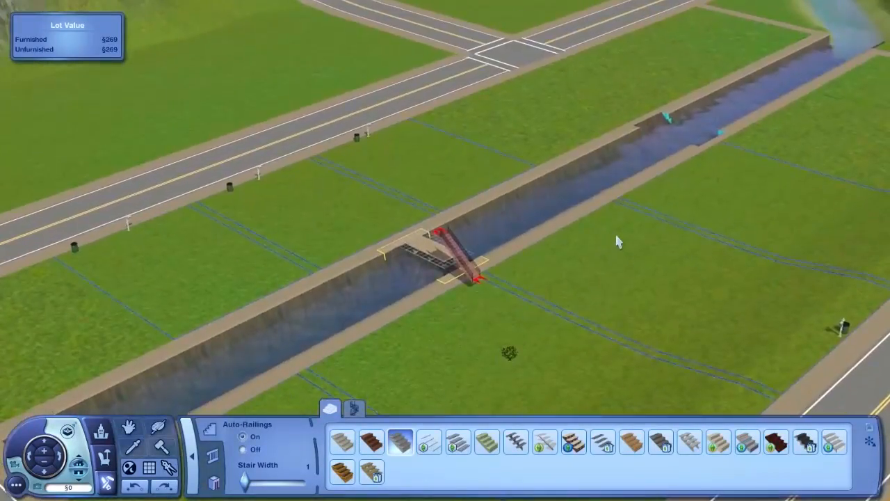
scroll(439, 244, "down", 5)
scroll(439, 243, "up", 4)
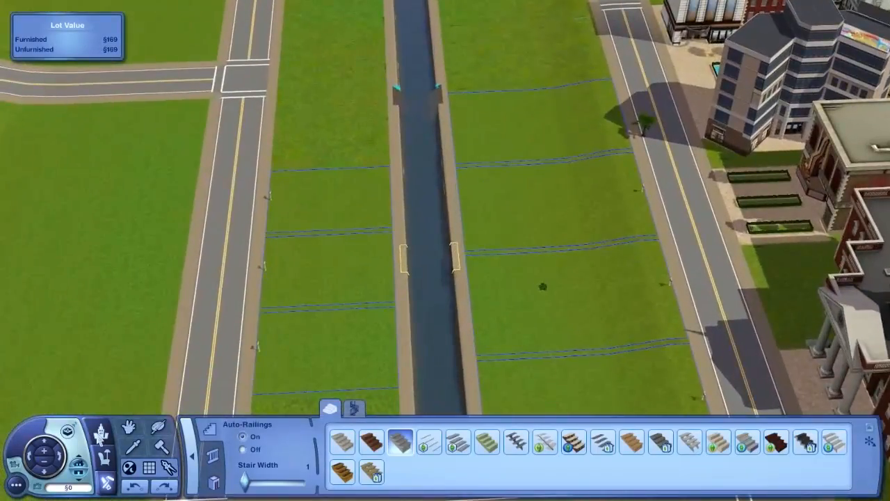
left_click(101, 435)
Move the palm tree standing in the shallows beside the dead-end road at the river mouth
scroll(378, 271, "up", 6)
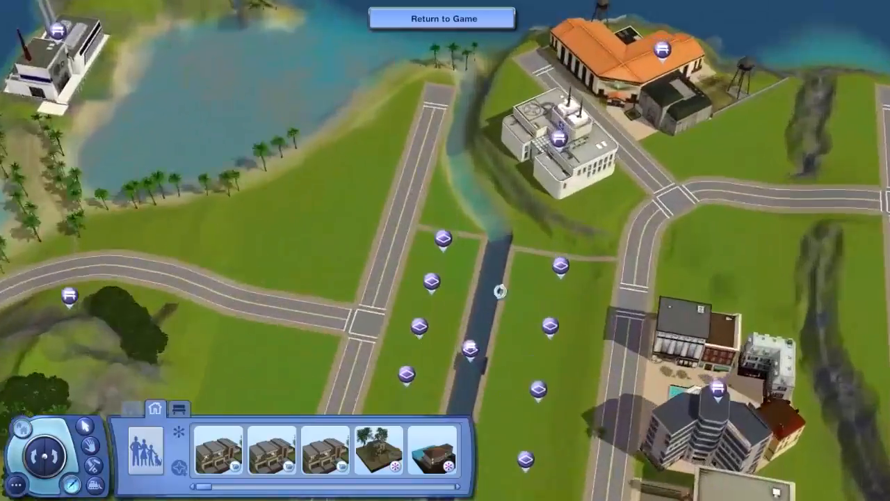
scroll(246, 280, "up", 3)
middle_click_drag(247, 279, 324, 334)
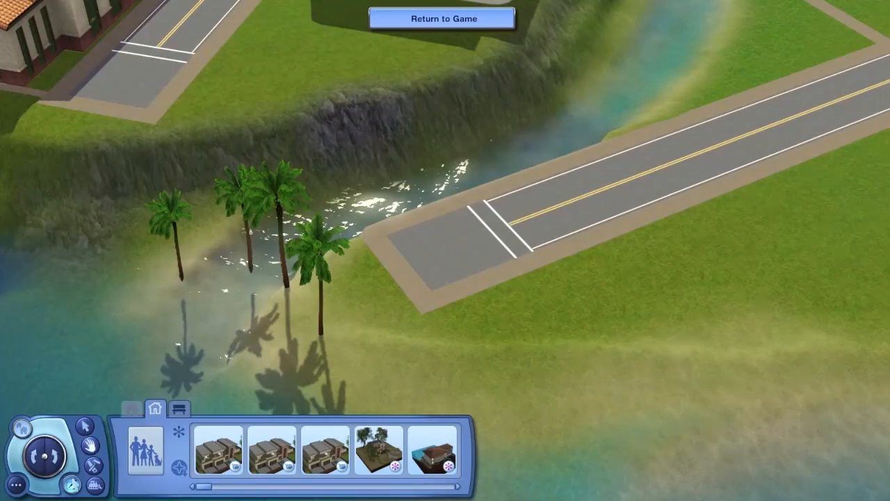
left_click(320, 306)
left_click_drag(320, 274, 180, 267)
Place an empty lot in the gap of the row between the channel and the town buildings
right_click_drag(235, 240, 424, 131)
right_click_drag(691, 271, 549, 118)
left_click(549, 118)
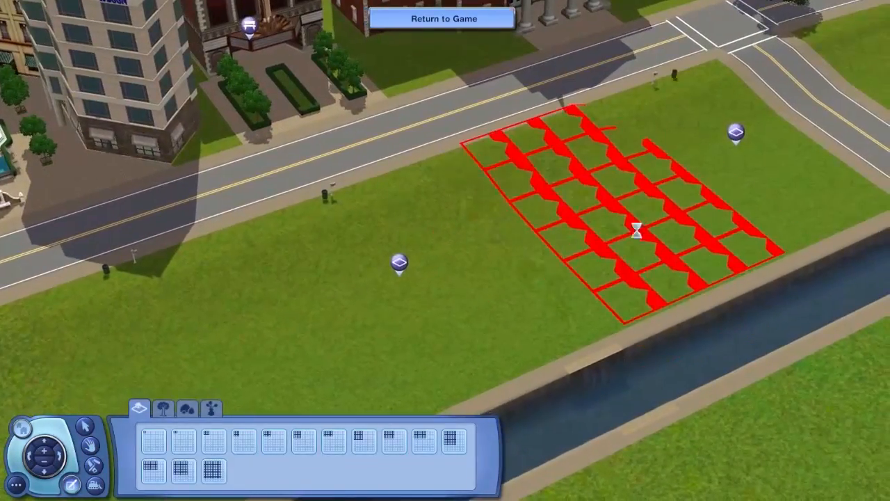
key("Delete")
scroll(551, 139, "down", 5)
middle_click_drag(550, 139, 558, 195)
scroll(549, 180, "up", 5)
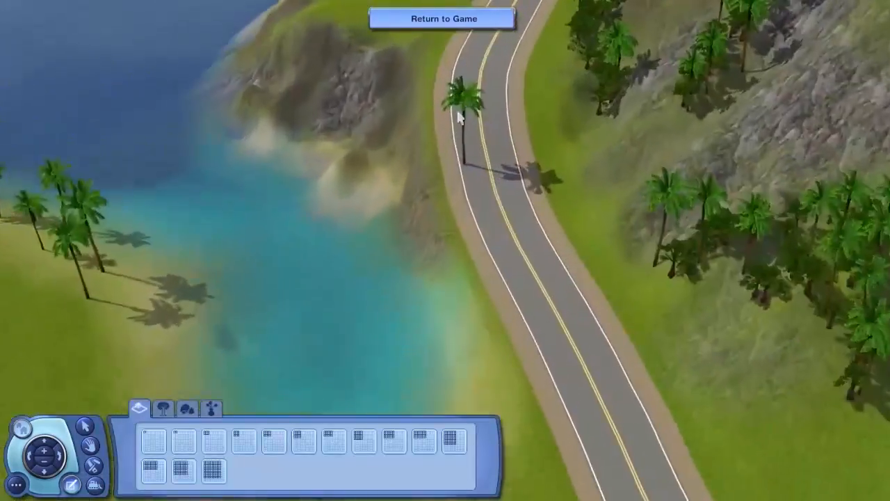
Delete the palm tree standing on the coastal road and look over the channel block
left_click(459, 125)
key("Delete")
scroll(452, 141, "down", 3)
middle_click_drag(453, 141, 361, 215)
scroll(352, 306, "up", 4)
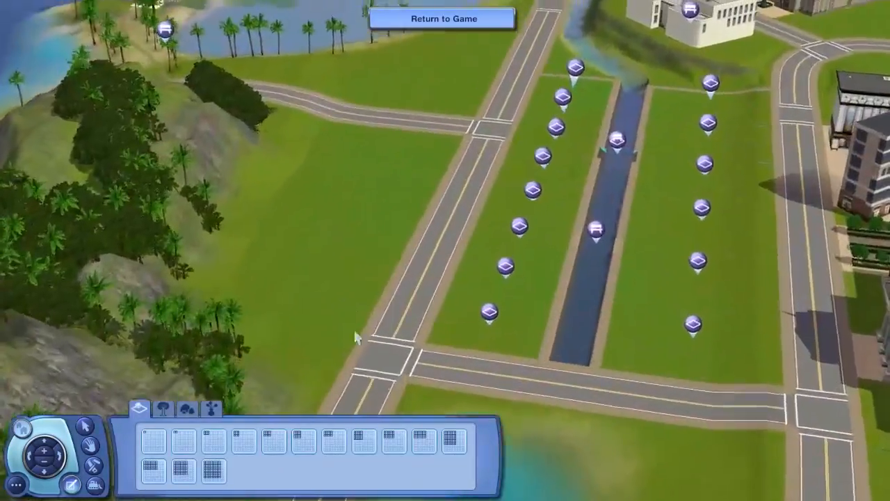
middle_click_drag(352, 306, 462, 278)
scroll(438, 278, "up", 5)
scroll(436, 278, "down", 5)
middle_click_drag(439, 234, 487, 249)
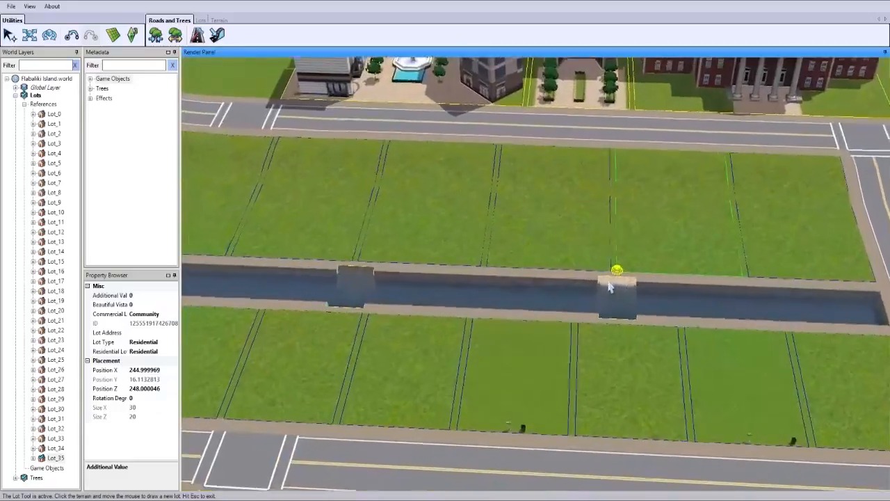
Back in Create a World, delete both bridge lots and the two middle lots in each row
scroll(608, 287, "down", 3)
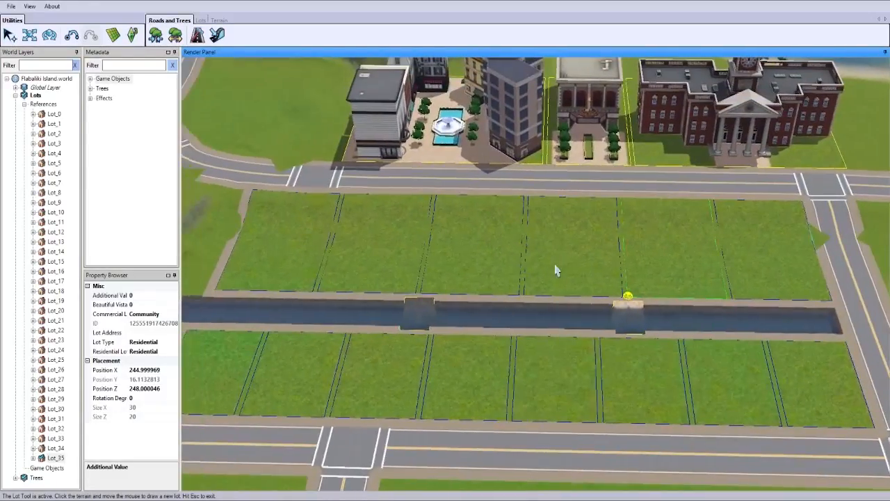
scroll(555, 261, "up", 1)
left_click(539, 276)
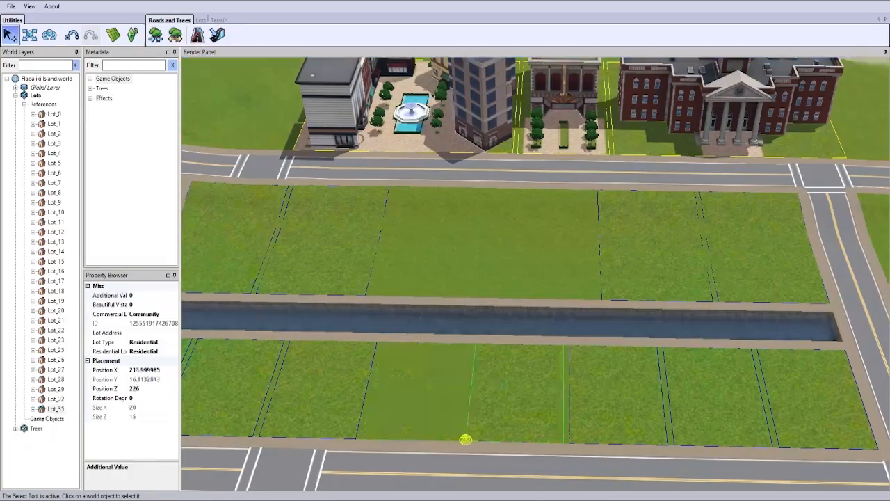
key("Delete")
Show the terrain grid and bring up the lot tools for the cleared middle section of the block
left_click(113, 34)
left_click(200, 20)
right_click_drag(373, 278, 373, 317)
scroll(375, 319, "up", 5)
middle_click_drag(373, 318, 383, 324)
scroll(383, 324, "down", 4)
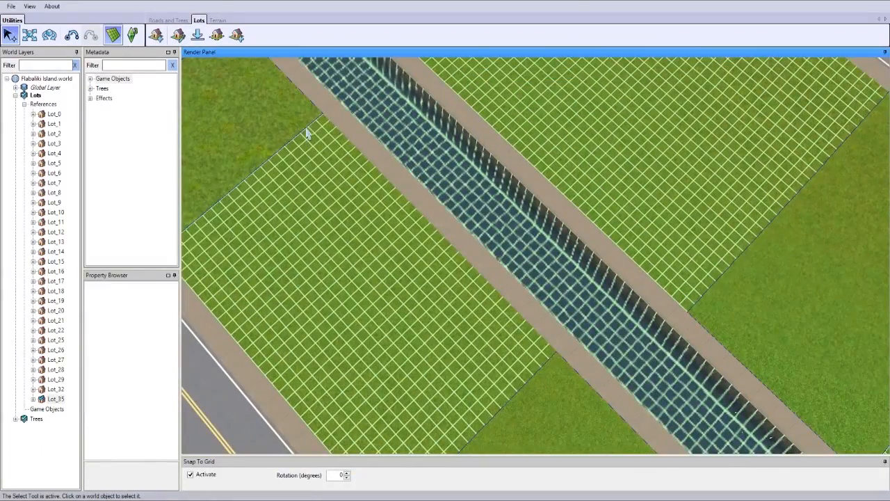
Try lots of 31×29 and 31×20 spanning the channel in the cleared middle section
right_click_drag(334, 143, 548, 222)
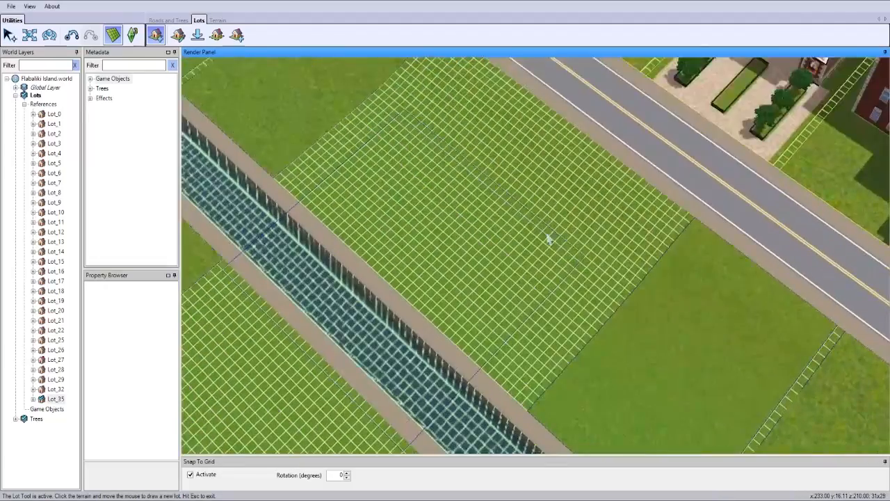
left_click(522, 324)
middle_click_drag(523, 325, 336, 260)
key("ctrl+z")
right_click_drag(336, 260, 444, 252)
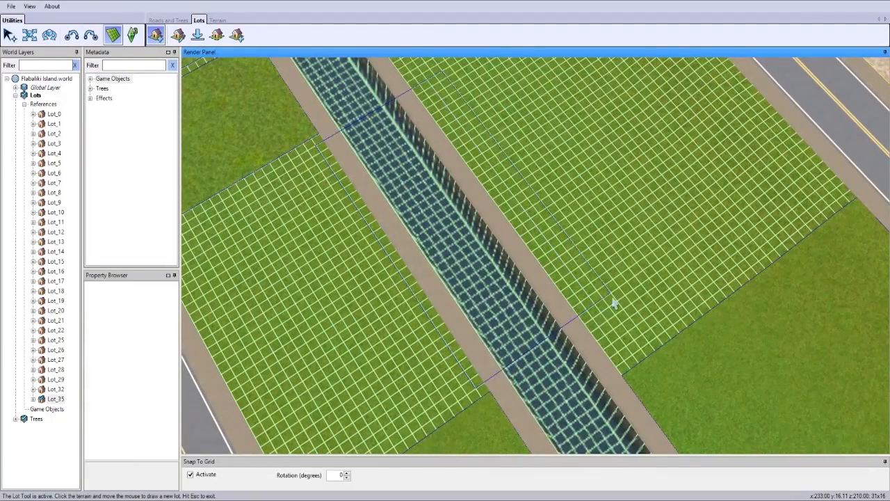
left_click(642, 271)
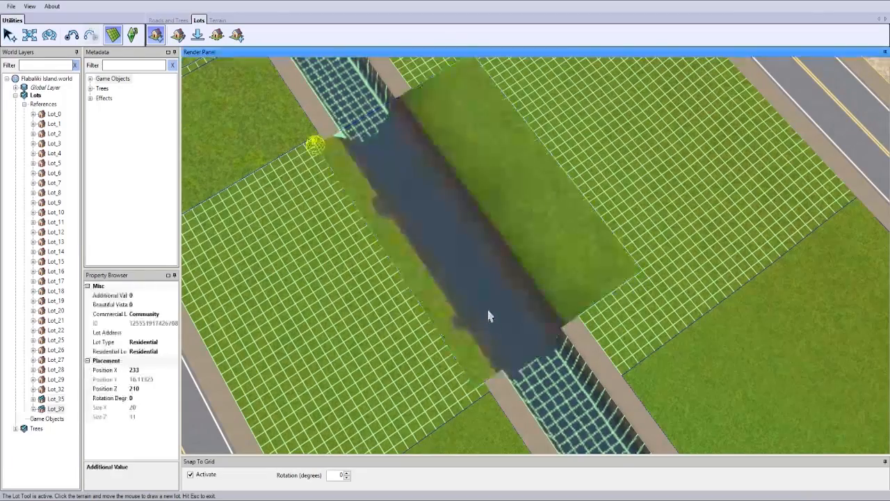
Draw two 20×20 residential lots side by side along the street, behind the lot spanning the channel
middle_click_drag(491, 316, 399, 115)
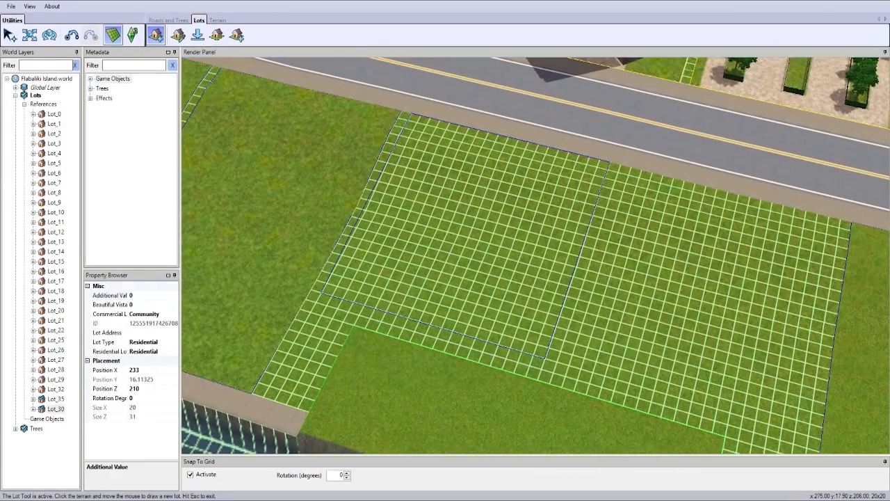
left_click(610, 162)
right_click_drag(610, 162, 541, 168)
middle_click_drag(730, 292, 702, 285)
left_click(461, 357)
left_click(735, 184)
right_click_drag(445, 431, 485, 311)
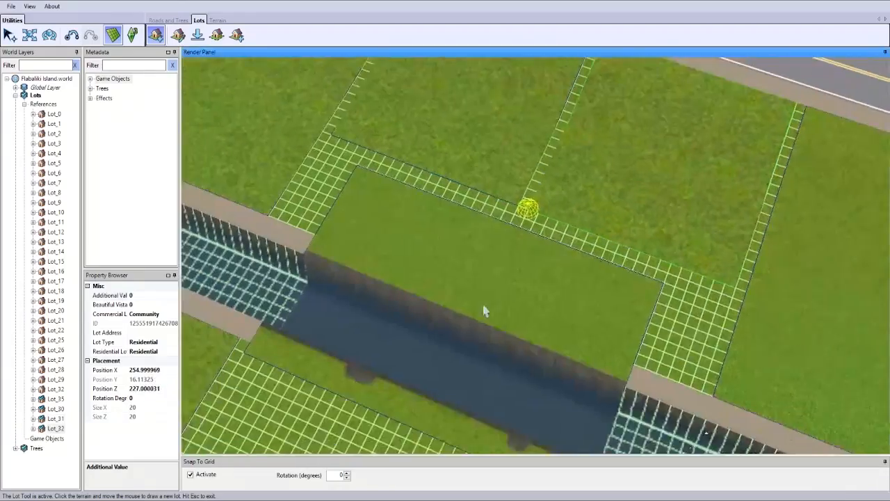
Replace the lot spanning the channel with a 20×31 community lot of the Big Park type
scroll(485, 312, "down", 2)
left_click(156, 35)
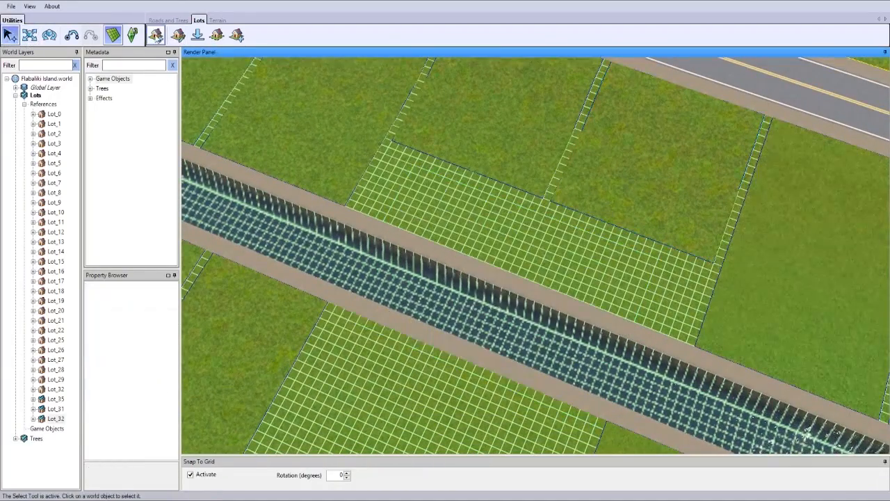
left_click(332, 312)
middle_click_drag(506, 346, 486, 292)
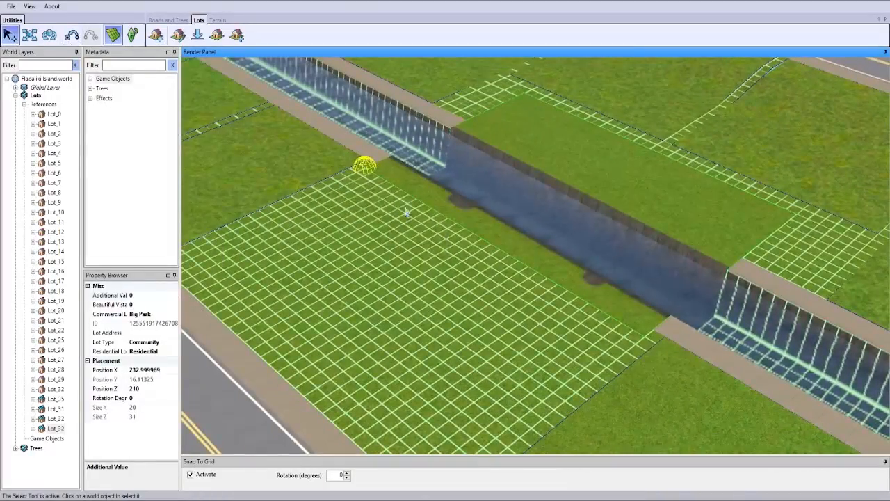
Edit the sidewalks along both channel banks so they end at the edges of the park lot
middle_click_drag(435, 224, 341, 130)
right_click_drag(342, 130, 506, 110)
left_click(506, 110)
right_click_drag(436, 113, 510, 205)
middle_click_drag(510, 204, 452, 187)
scroll(452, 188, "down", 3)
right_click_drag(495, 322, 480, 187)
middle_click_drag(480, 188, 456, 135)
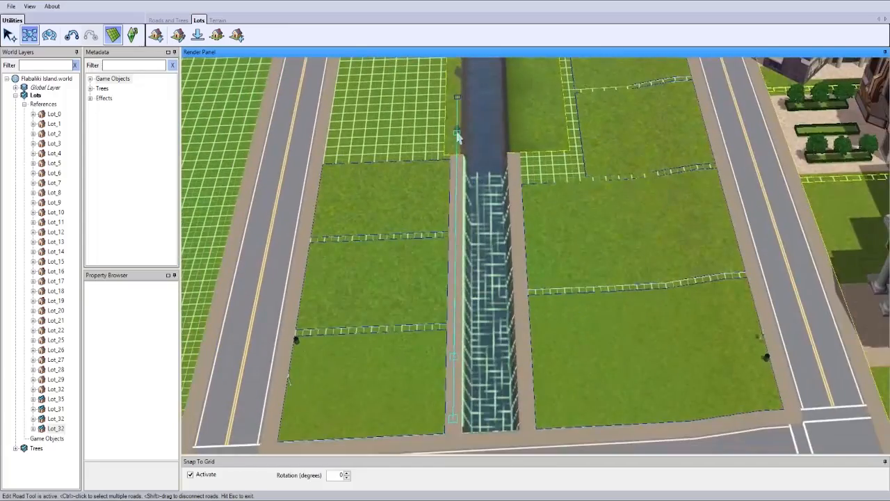
right_click_drag(484, 171, 463, 182)
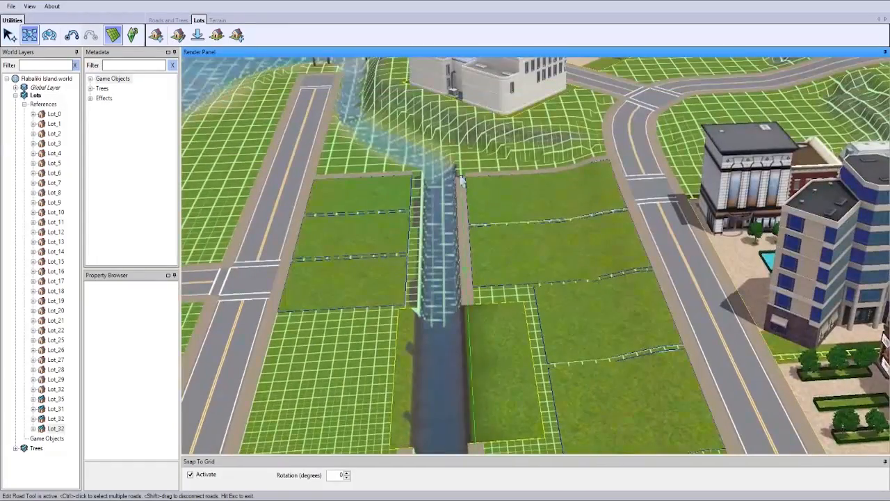
right_click_drag(485, 447, 490, 239)
middle_click_drag(490, 240, 544, 319)
Shorten the channel sidewalks near the park lot's corners to leave a gap for sidewalk intersections
right_click_drag(502, 160, 470, 176)
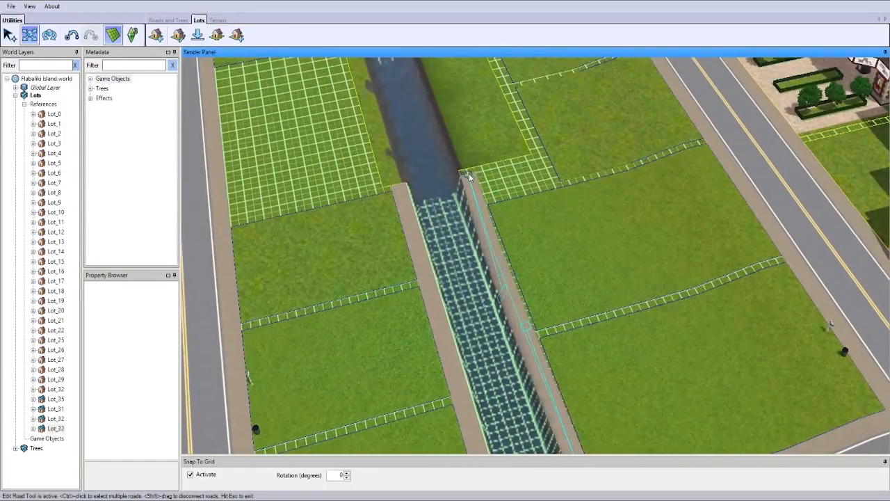
right_click_drag(517, 443, 522, 312)
right_click_drag(480, 167, 477, 292)
middle_click_drag(476, 292, 507, 302)
scroll(507, 302, "up", 4)
middle_click_drag(443, 232, 525, 296)
left_click_drag(526, 299, 524, 331)
key("Escape")
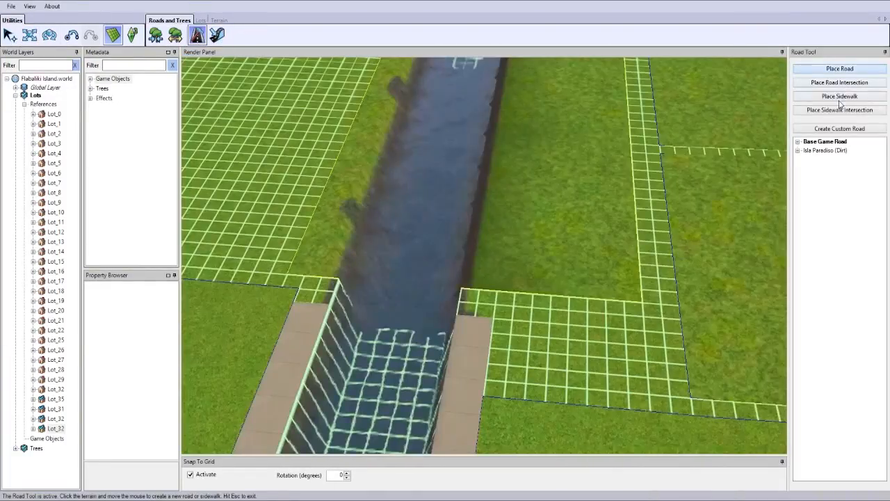
Place sidewalk intersections at the channel-side and outer corners of the park lot
left_click(658, 316)
right_click_drag(658, 317, 648, 400)
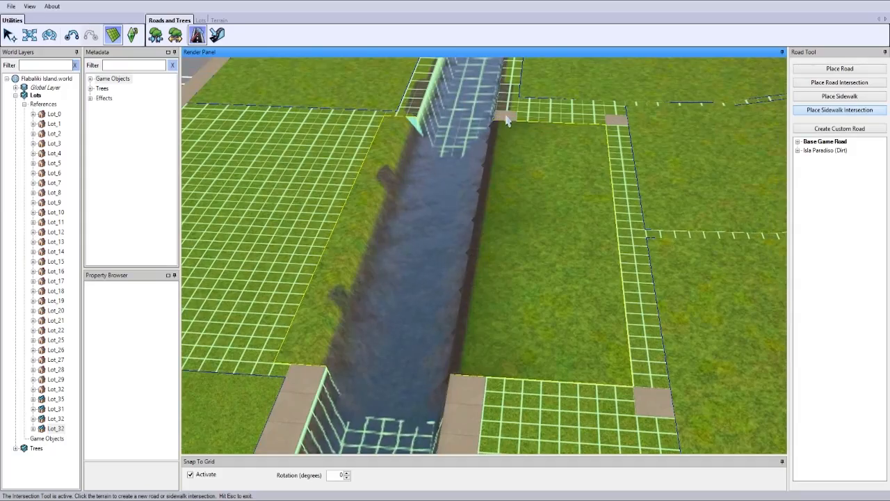
right_click_drag(445, 306, 469, 132)
middle_click_drag(469, 132, 396, 130)
right_click_drag(396, 130, 264, 132)
Lay sidewalks between the intersections around the grassy side of the park lot
left_click(839, 96)
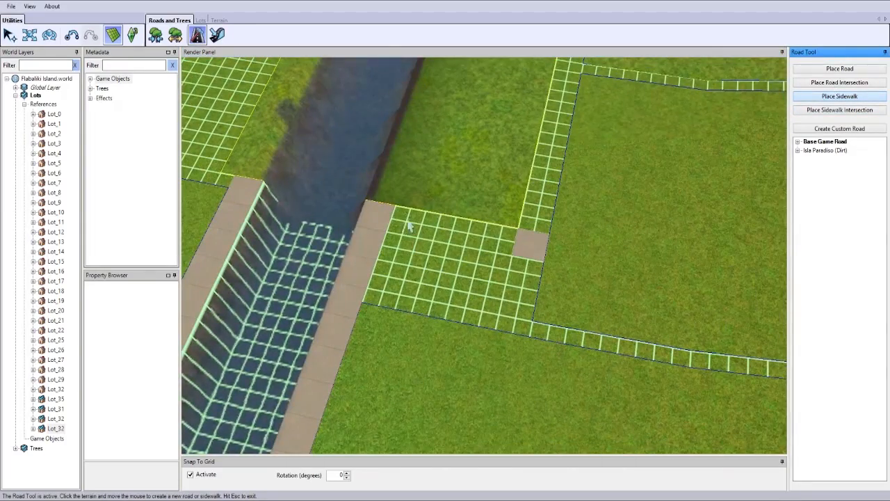
key("Escape")
right_click_drag(619, 128, 516, 312)
left_click(197, 35)
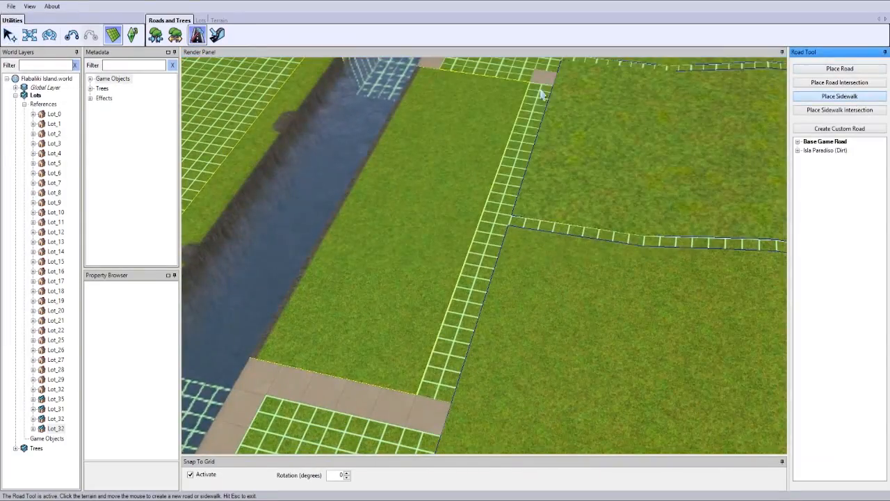
middle_click_drag(448, 67, 586, 173)
right_click_drag(586, 173, 741, 212)
left_click(296, 244)
right_click_drag(486, 267, 303, 278)
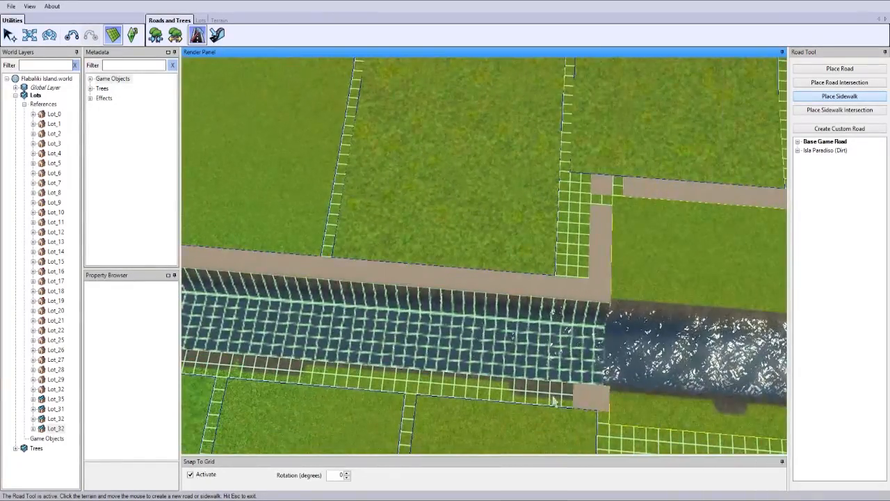
Relay the sidewalk along the opposite channel bank, from the park lot's corner intersection to the channel mouth
left_click(583, 400)
right_click_drag(557, 396, 390, 354)
left_click(373, 349)
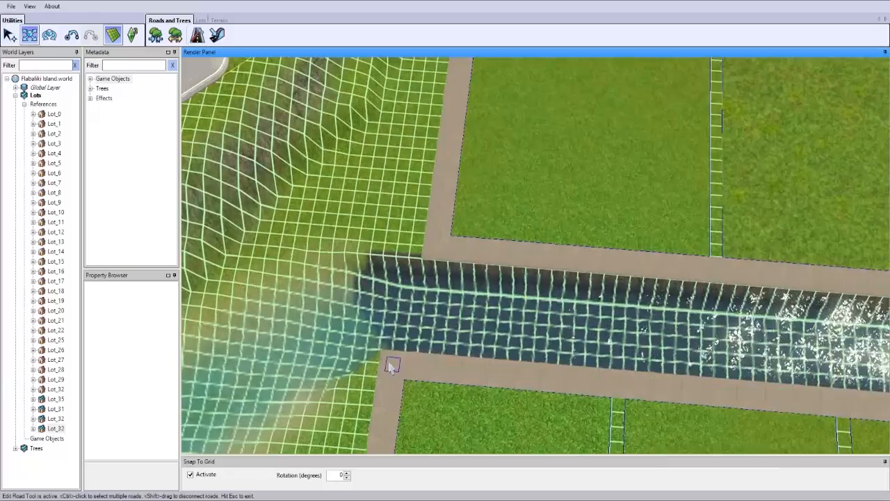
Join the loose sidewalk ends to the intersections at the channel mouth and around the park lot
right_click_drag(447, 252, 334, 230)
middle_click_drag(334, 229, 431, 209)
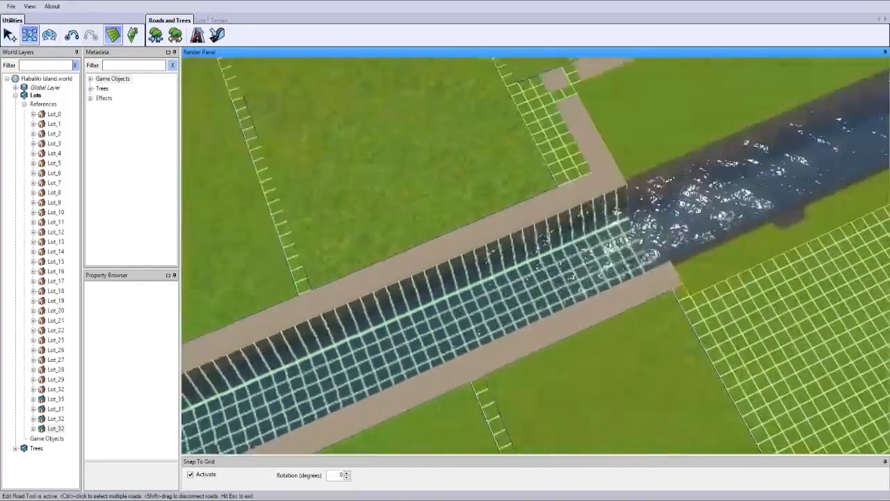
scroll(530, 154, "up", 2)
right_click_drag(470, 76, 476, 191)
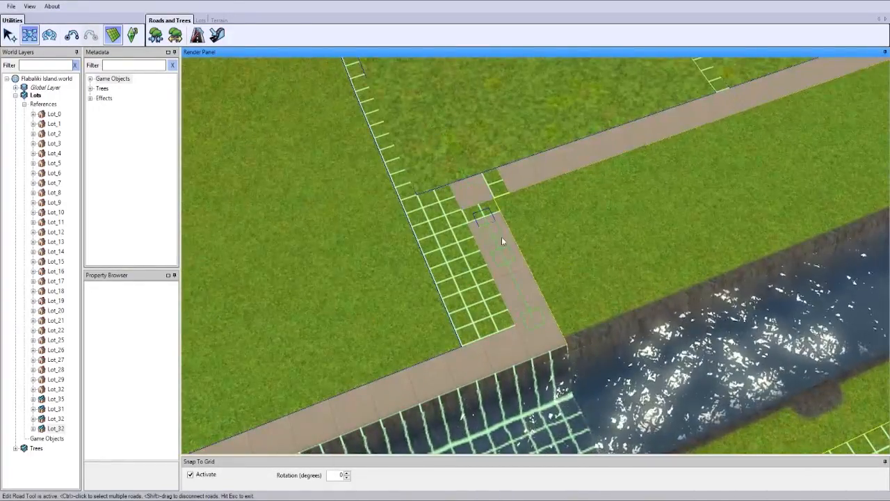
right_click_drag(765, 94, 367, 174)
right_click_drag(719, 181, 467, 187)
scroll(672, 208, "down", 3)
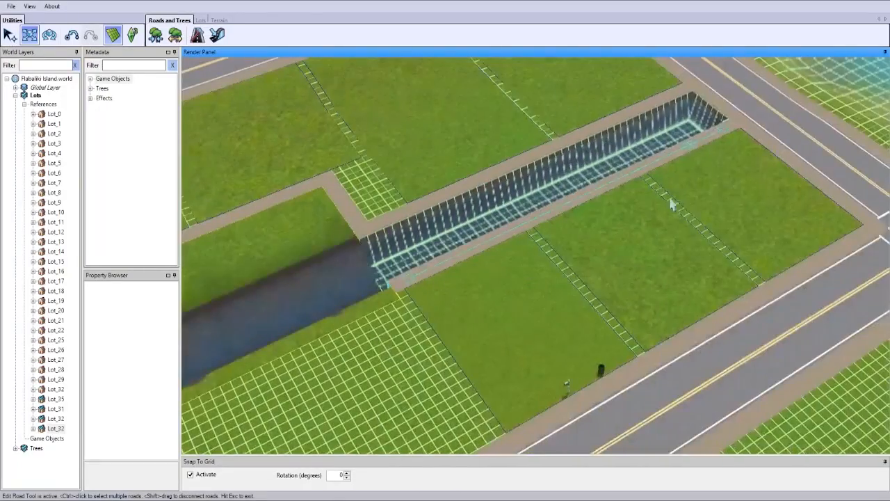
key("ctrl+z")
Draw two 15×18 residential lots side by side between the park lot and the street
middle_click_drag(375, 304, 561, 342)
scroll(471, 302, "down", 4)
scroll(510, 318, "up", 4)
left_click(199, 20)
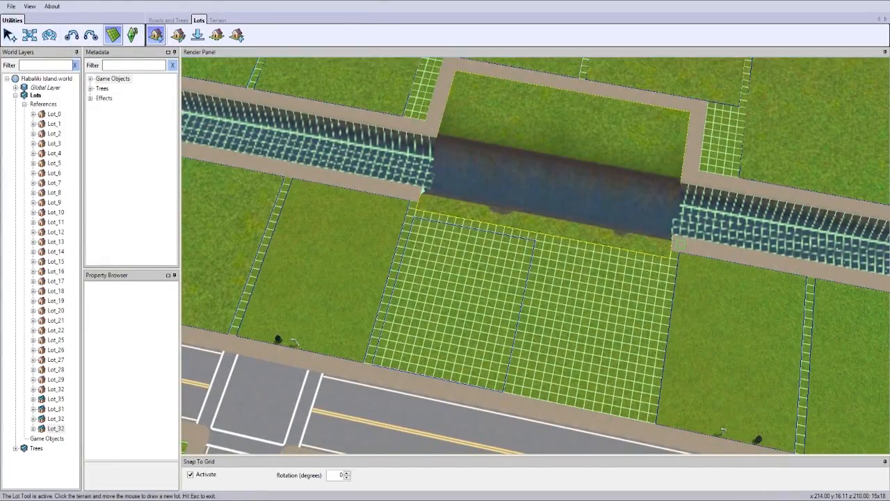
left_click(411, 218)
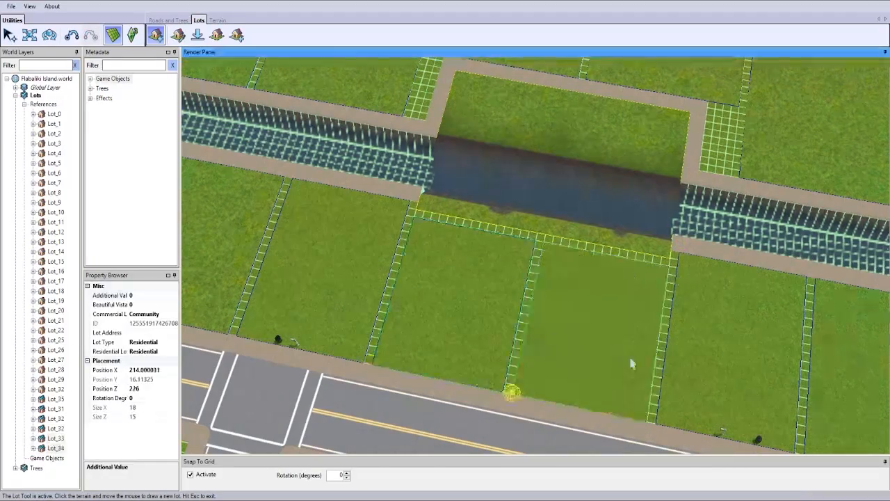
Open the park lot in The Sims 3 build mode and pave both channel banks with 2×31 strips of tan floor tile
middle_click_drag(552, 338, 553, 339)
scroll(553, 339, "down", 3)
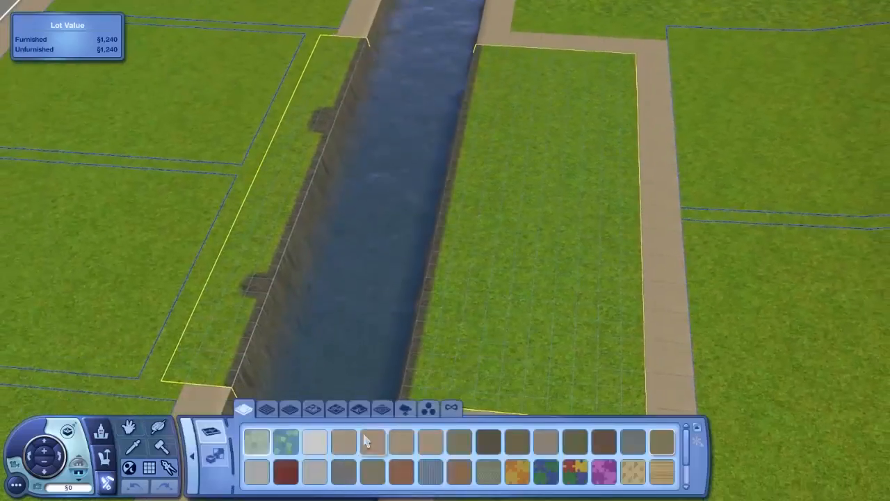
left_click(267, 409)
left_click(606, 446)
scroll(431, 334, "down", 3)
left_click_drag(422, 353, 485, 102)
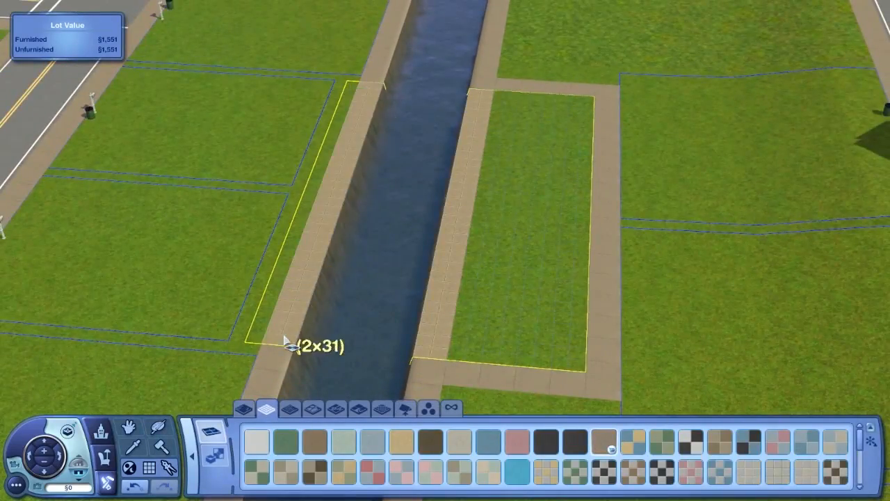
Try a 7×2 foundation bridge across the channel near the lot's end, surfaced with the tan floor tile
middle_click_drag(283, 336, 390, 337)
left_click(191, 456)
left_click(295, 479)
middle_click_drag(314, 370, 278, 347)
scroll(314, 348, "up", 3)
left_click_drag(334, 226, 543, 325)
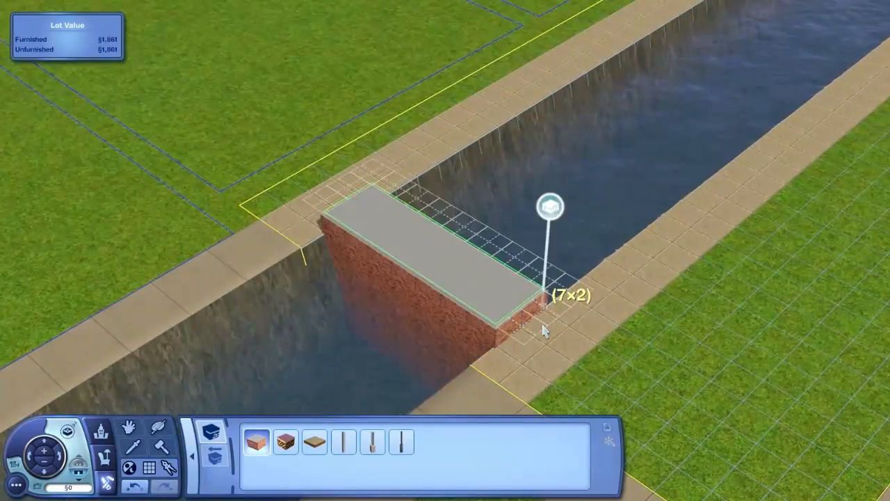
middle_click_drag(543, 331, 487, 334)
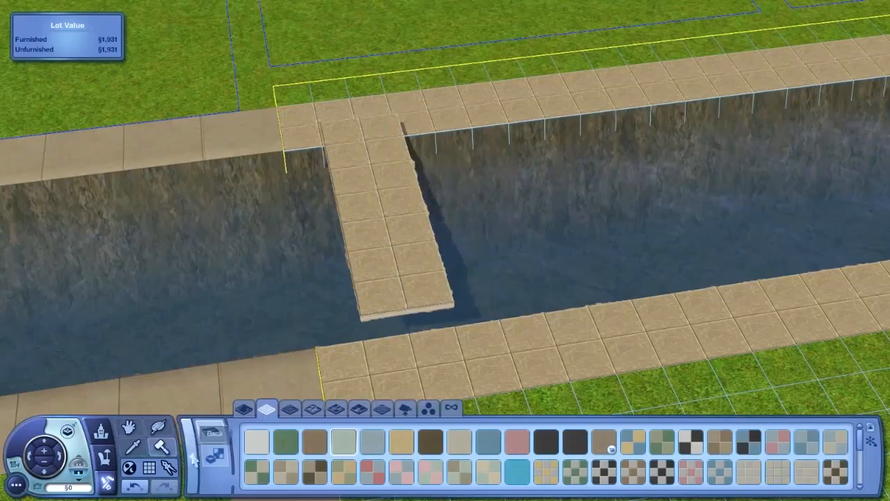
left_click(193, 457)
left_click(295, 478)
middle_click_drag(509, 335, 445, 327)
middle_click_drag(407, 251, 532, 215)
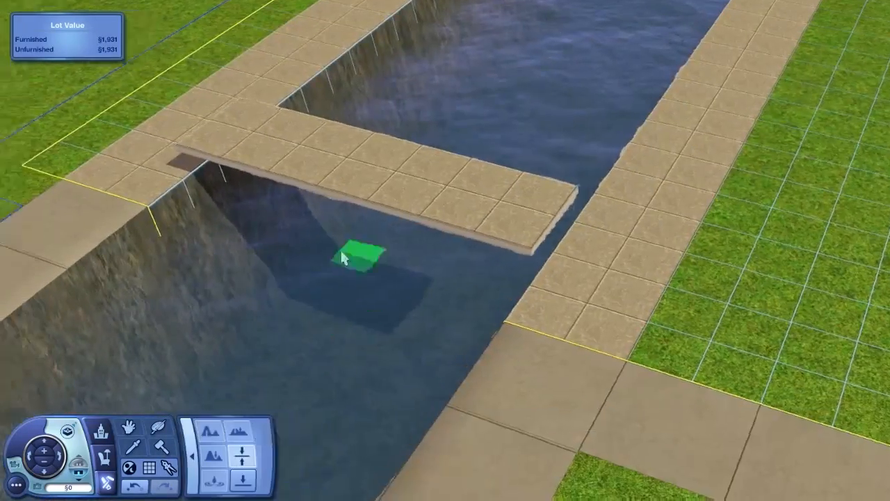
Level the channel bed at both ends of the park lot as a base for the bridges
left_click_drag(357, 252, 564, 244)
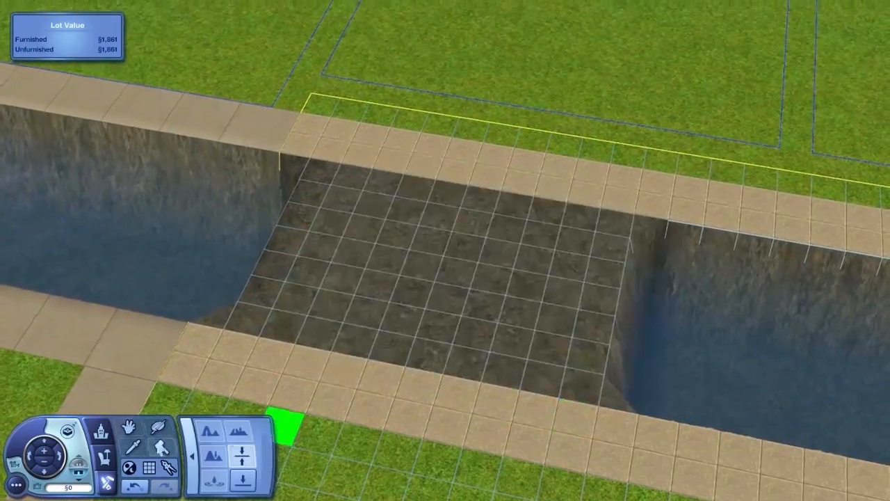
left_click(193, 456)
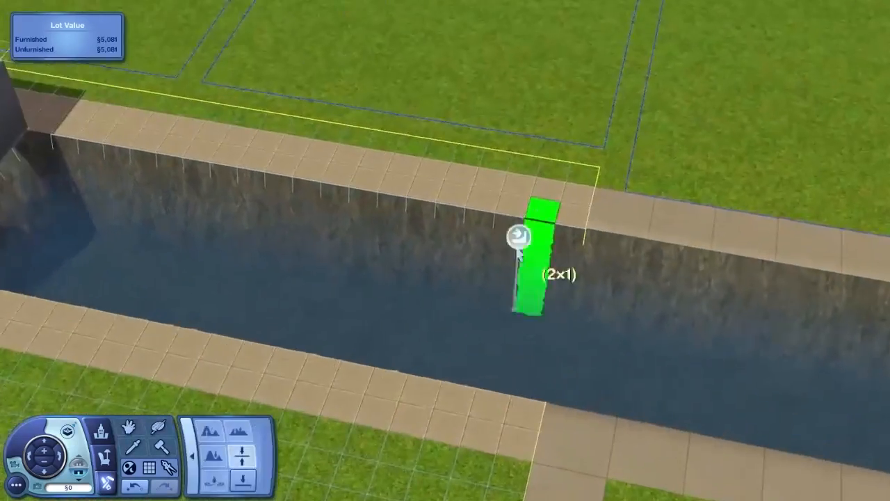
left_click_drag(518, 236, 518, 236)
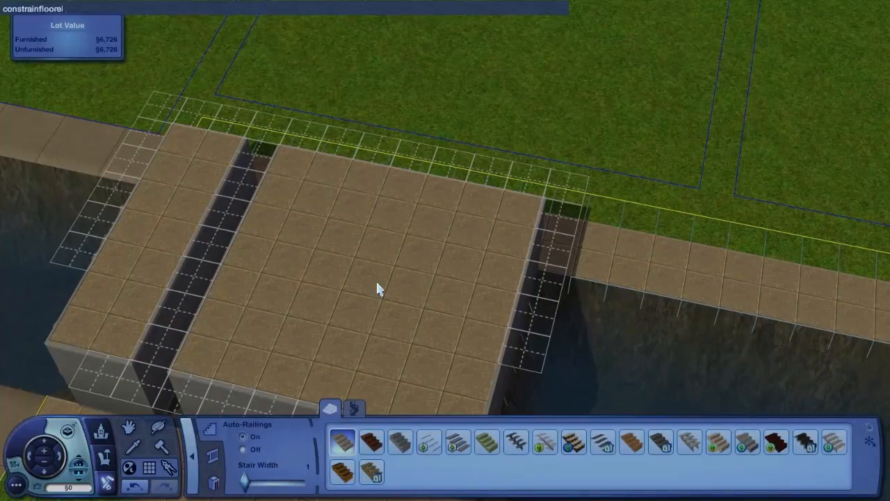
Turn off floor elevation constraints with the cheat "constrainfloorelevation false"
type("levation false")
key("Return")
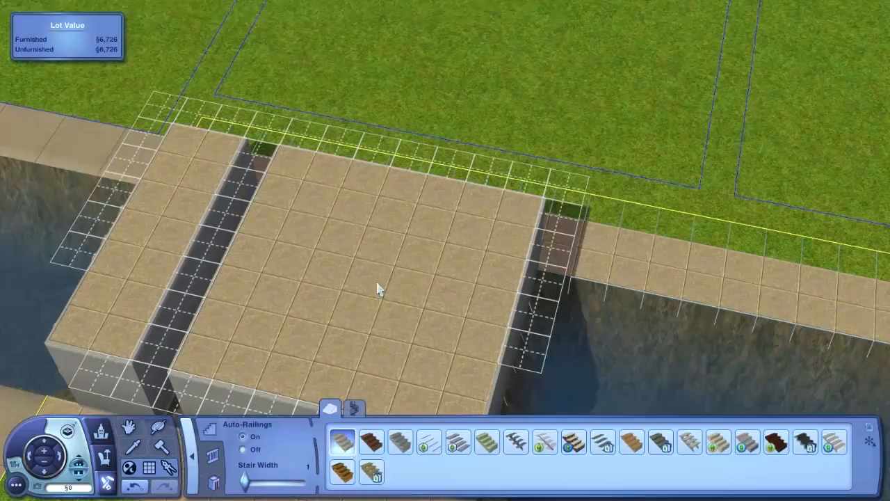
left_click(379, 304)
left_click(333, 286)
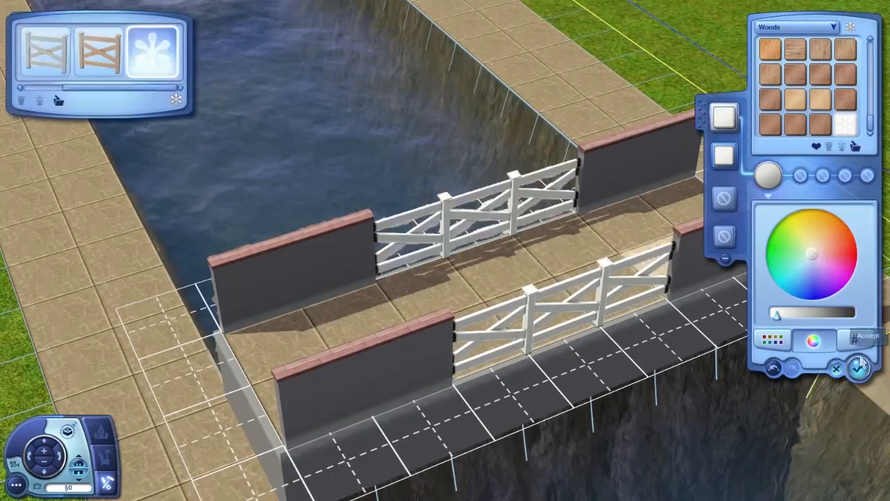
Apply the white wood finish to the fences along both sides of the narrow bridge
left_click(858, 368)
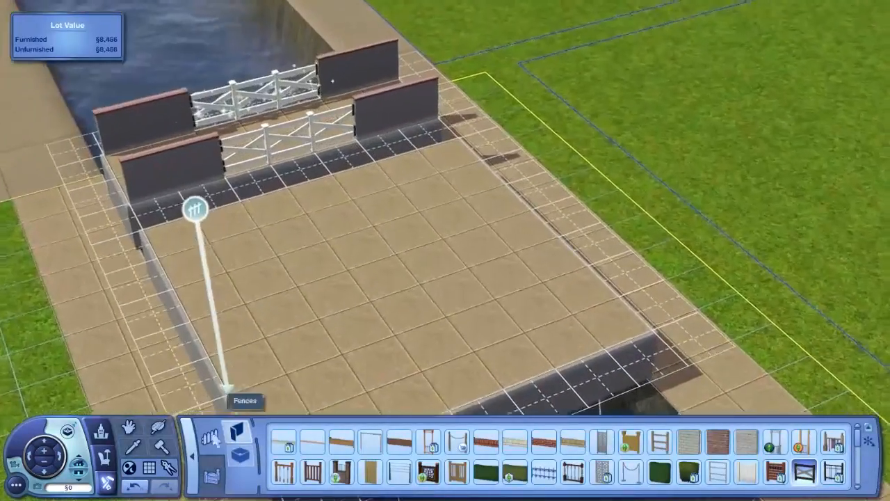
left_click(547, 427)
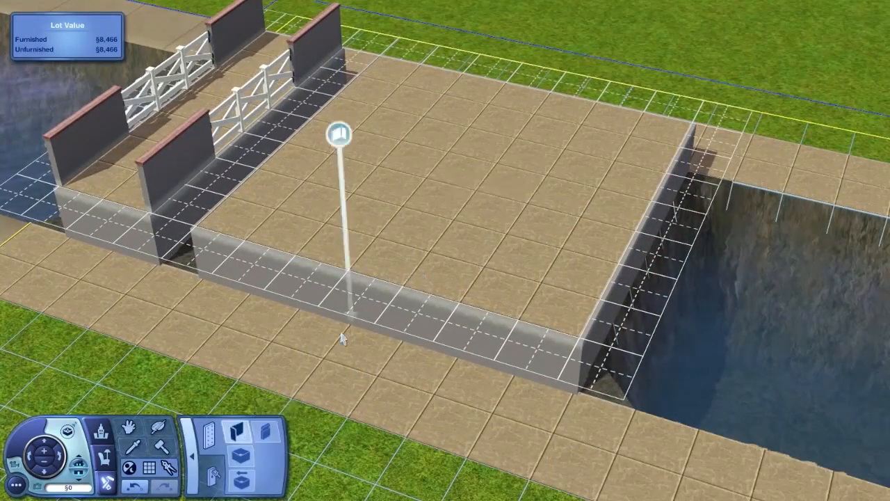
Try to slope the wide platform's floor down to the adjoining channel sidewalk by levelling its tiles
left_click_drag(342, 339, 322, 393)
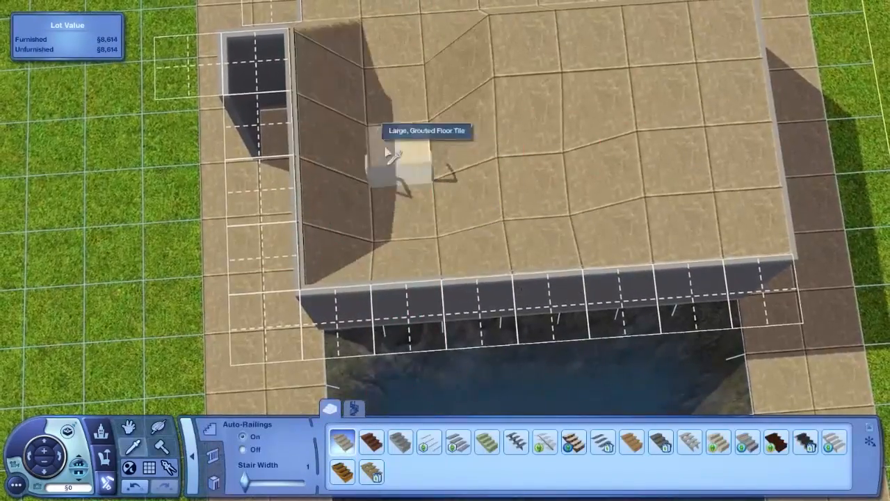
left_click(386, 151)
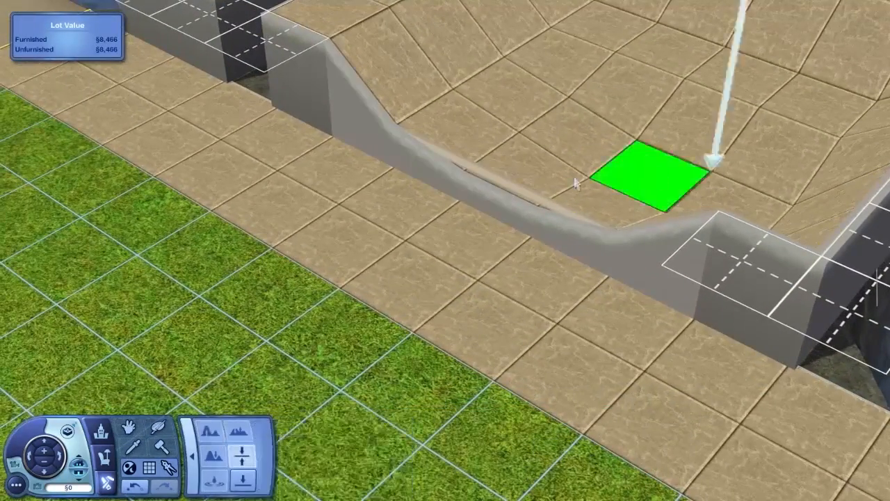
scroll(576, 183, "down", 3)
left_click_drag(505, 288, 336, 175)
middle_click_drag(468, 114, 248, 185)
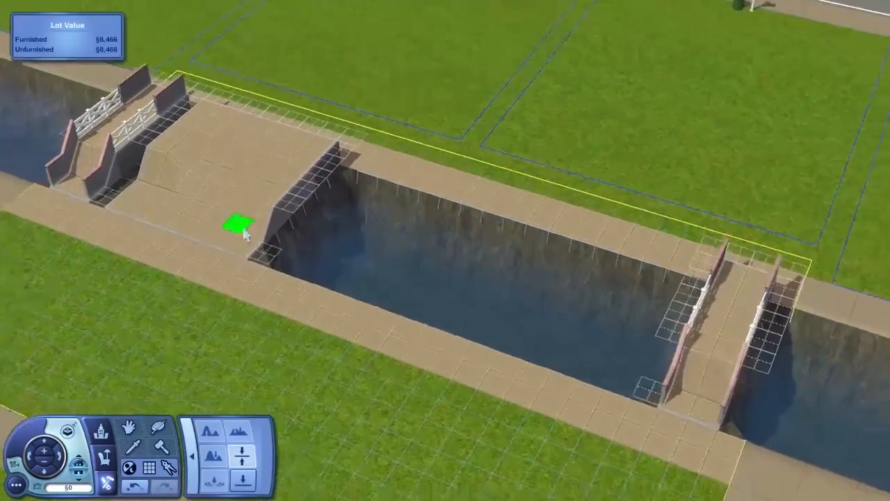
Level 1×6 floor strips across the platform and narrow bridge to give the bridge an arched profile
scroll(392, 201, "up", 2)
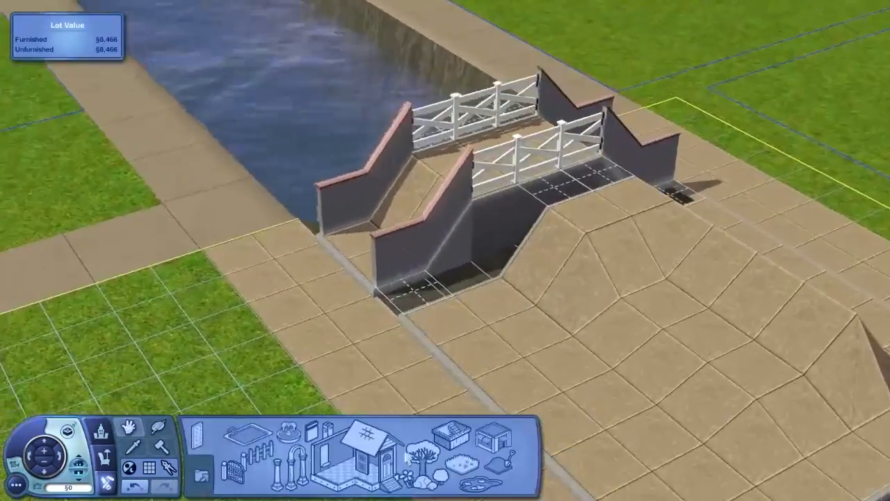
scroll(309, 253, "up", 2)
left_click(401, 441)
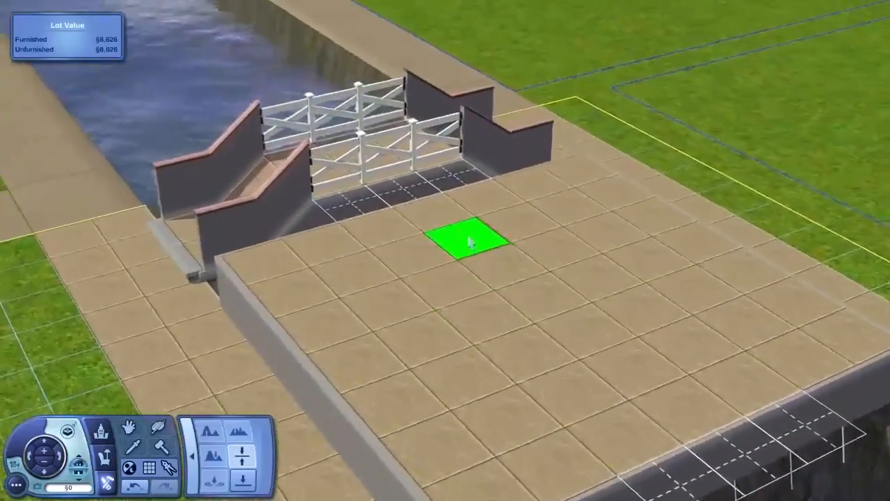
scroll(471, 237, "up", 5)
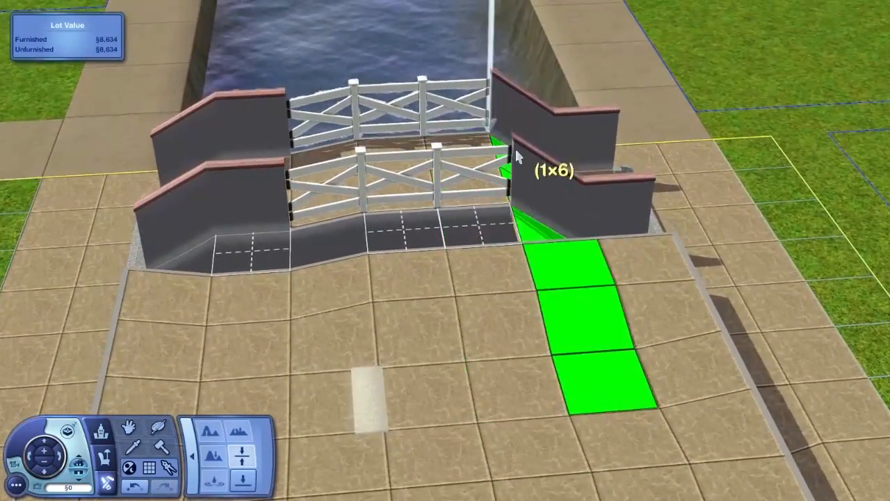
left_click_drag(514, 153, 565, 161)
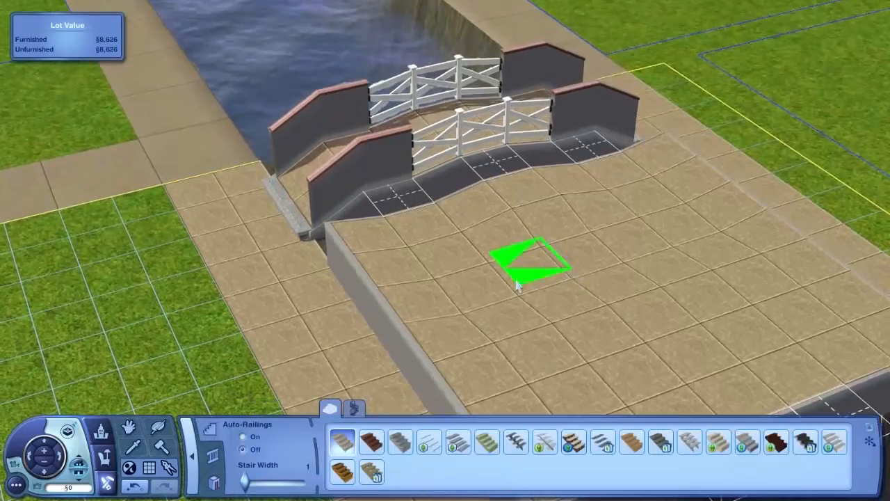
Try to slope the wide platform's edge down to the adjoining sidewalk by levelling tile strips beside the guide walls
left_click(517, 287)
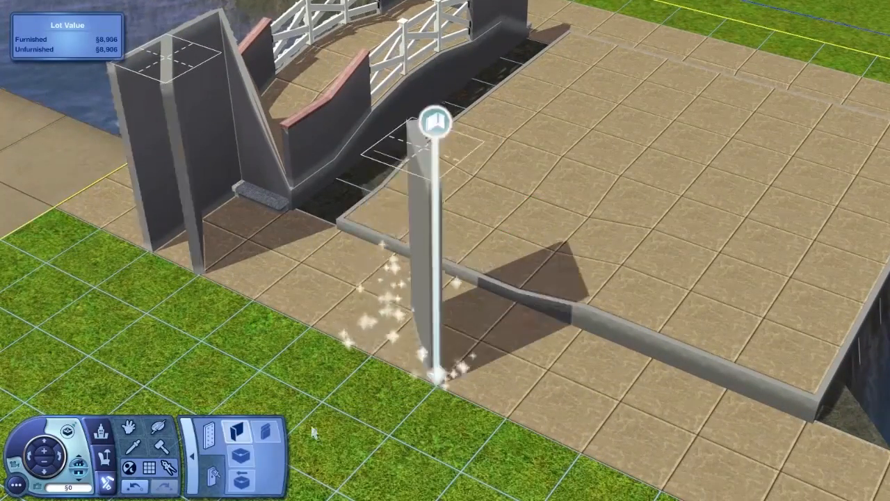
left_click(242, 478)
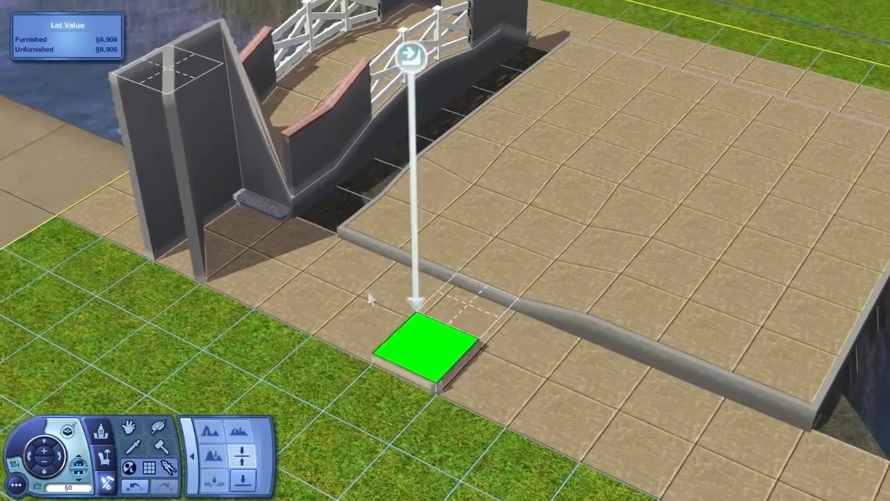
left_click_drag(424, 344, 417, 275)
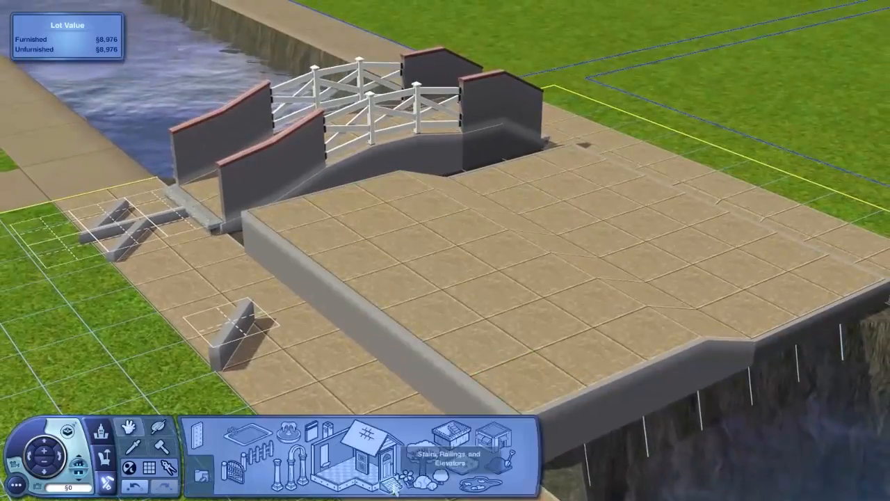
left_click(391, 484)
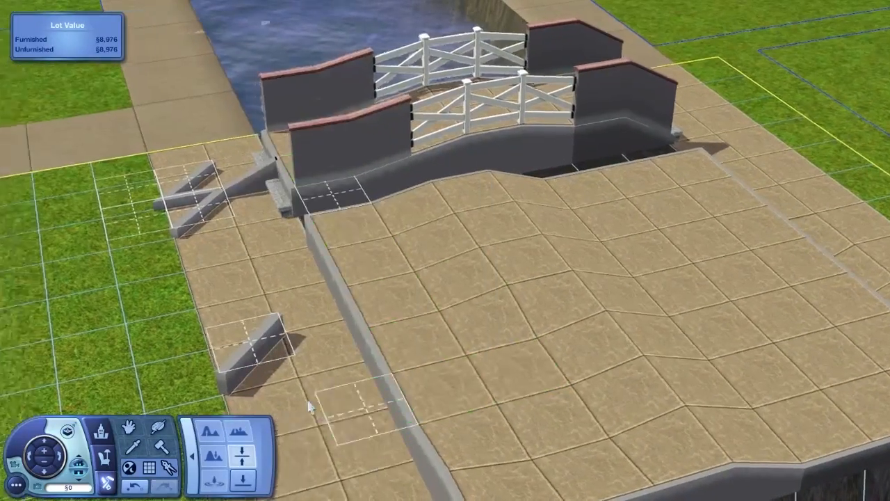
left_click_drag(330, 341, 283, 208)
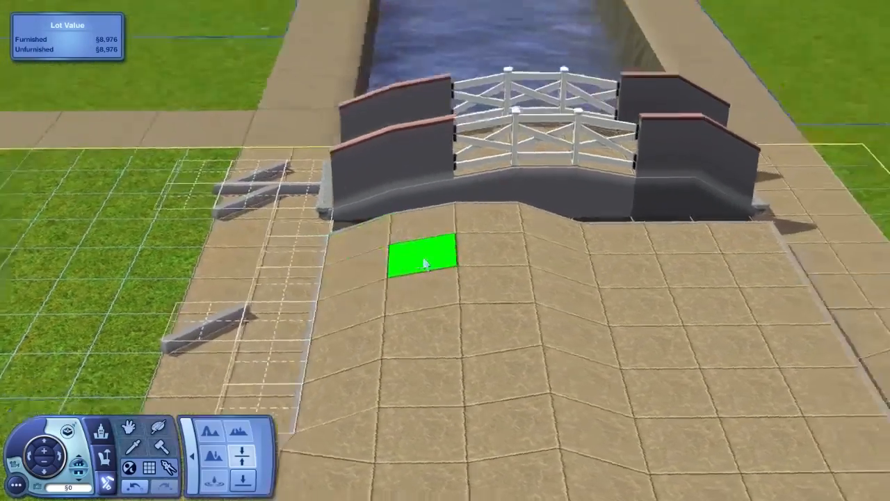
middle_click_drag(423, 262, 503, 183)
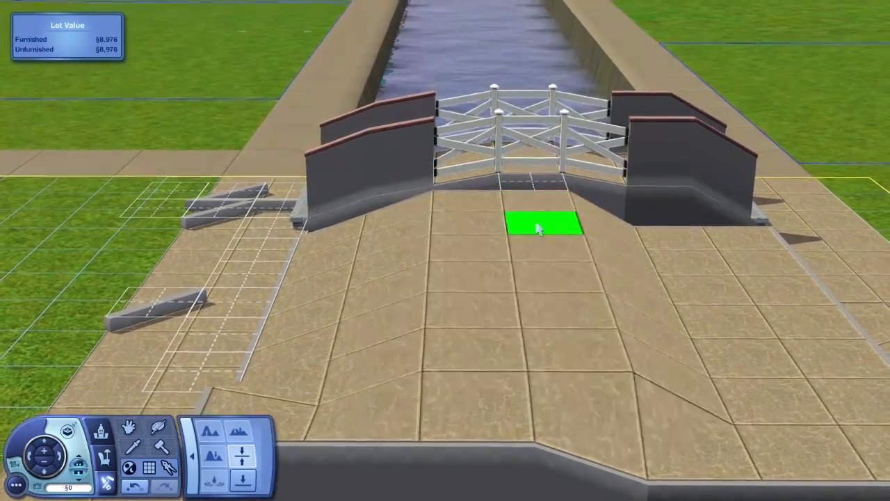
Inspect the platform's slope and both channel bridges from several angles
scroll(507, 256, "up", 3)
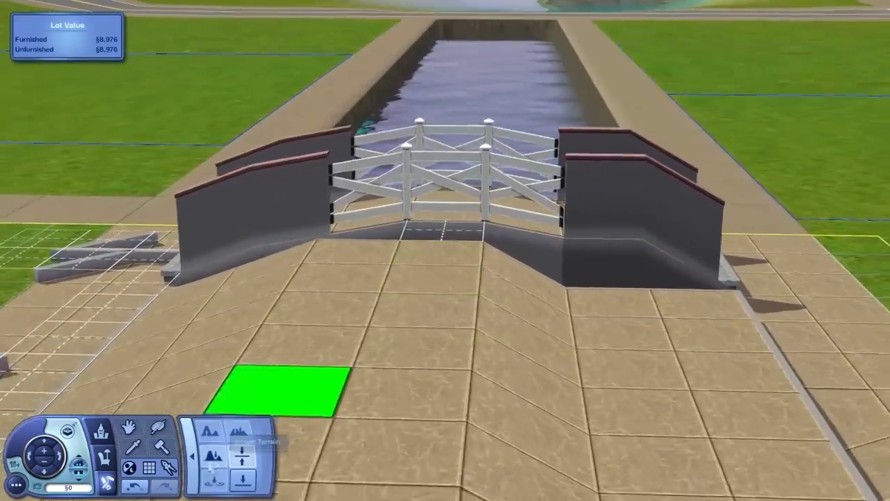
middle_click_drag(480, 264, 497, 255)
middle_click_drag(269, 331, 554, 284)
scroll(483, 330, "down", 5)
scroll(404, 328, "up", 5)
middle_click_drag(483, 329, 355, 313)
scroll(355, 312, "up", 3)
left_click(241, 456)
middle_click_drag(479, 209, 455, 197)
scroll(459, 222, "down", 5)
left_click_drag(455, 197, 475, 295)
right_click_drag(474, 296, 504, 356)
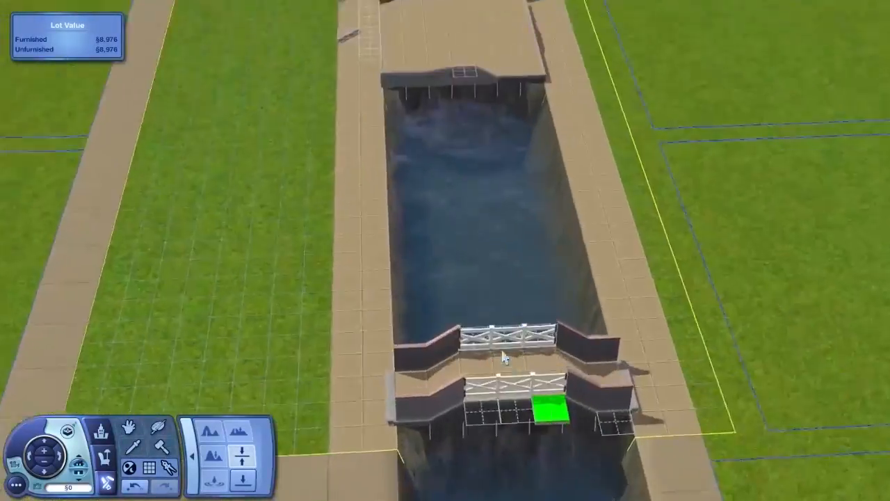
Build short guide walls on the sidewalk along the opposite side of the channel, beside the bridge and platform
left_click(192, 456)
left_click_drag(669, 340, 700, 359)
right_click_drag(701, 358, 524, 131)
middle_click_drag(524, 132, 445, 226)
scroll(395, 229, "up", 3)
left_click_drag(562, 203, 521, 185)
scroll(487, 278, "down", 3)
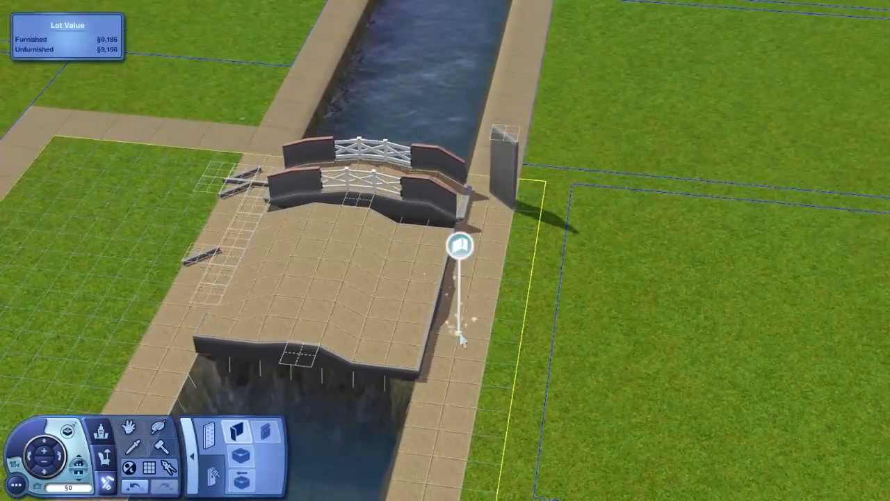
left_click_drag(457, 340, 489, 322)
scroll(480, 327, "down", 5)
scroll(403, 278, "up", 4)
Level a 1×3 strip at the new guide walls and a 4×6 area of the platform's floor
left_click(192, 456)
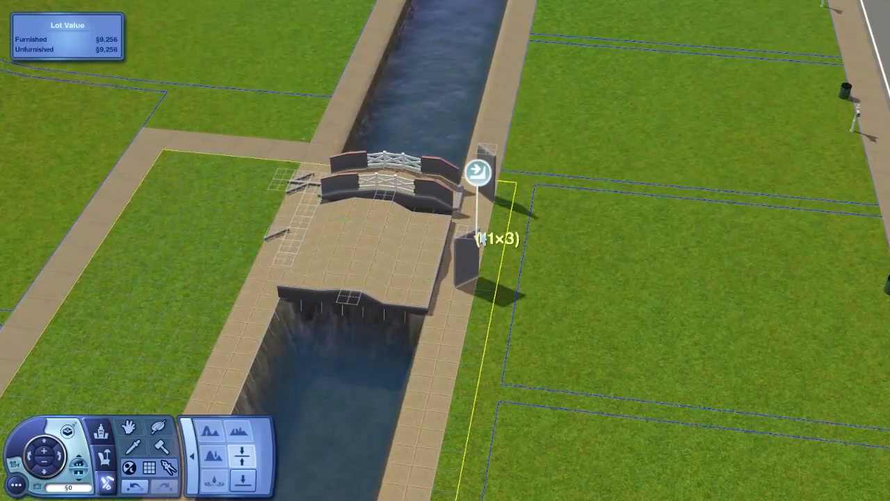
left_click_drag(483, 238, 479, 242)
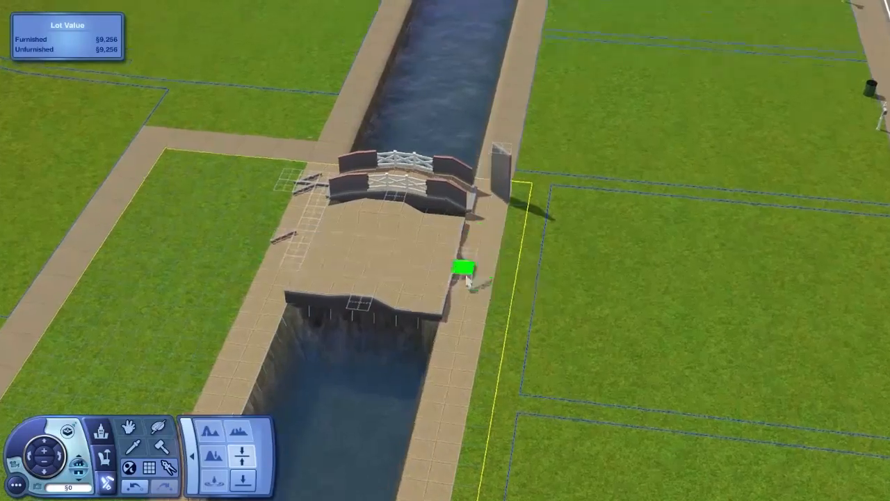
middle_click_drag(469, 258, 445, 250)
scroll(445, 250, "up", 4)
left_click_drag(410, 167, 520, 347)
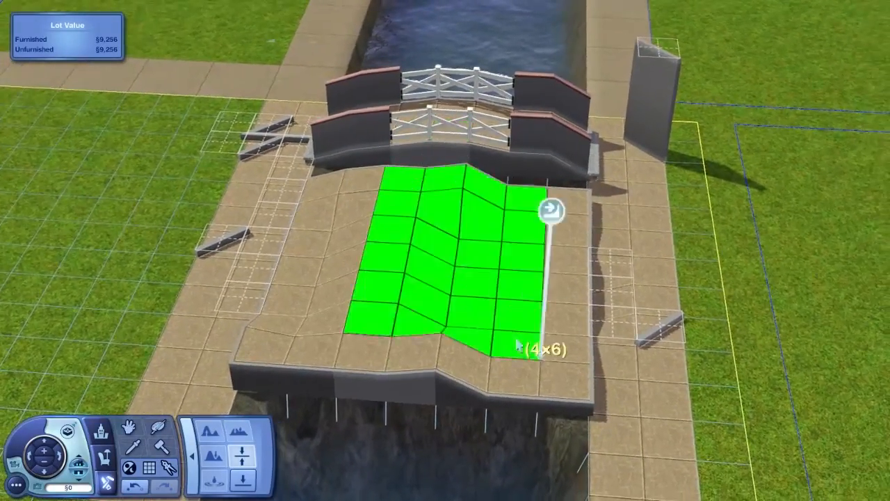
scroll(477, 313, "up", 3)
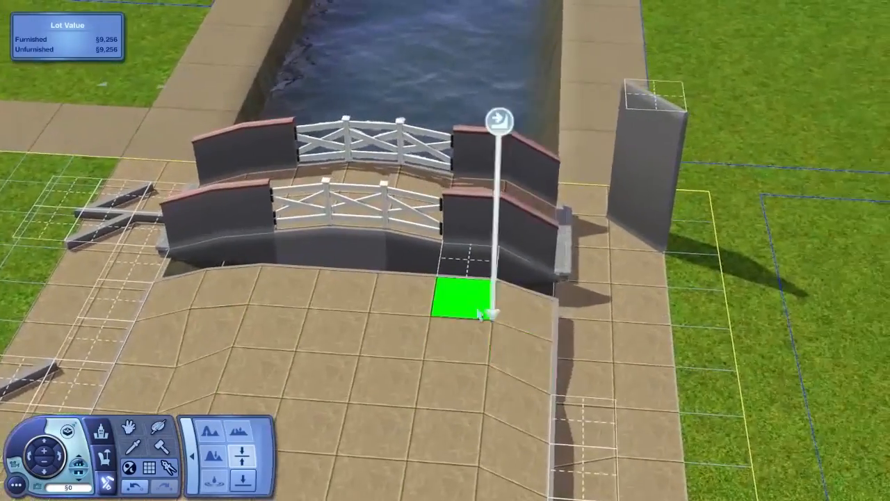
Try levelling a 1×4 strip of the platform floor near the narrow bridge, and undo the changes
right_click_drag(491, 341, 438, 333)
left_click_drag(417, 235, 393, 336)
key("ctrl+z")
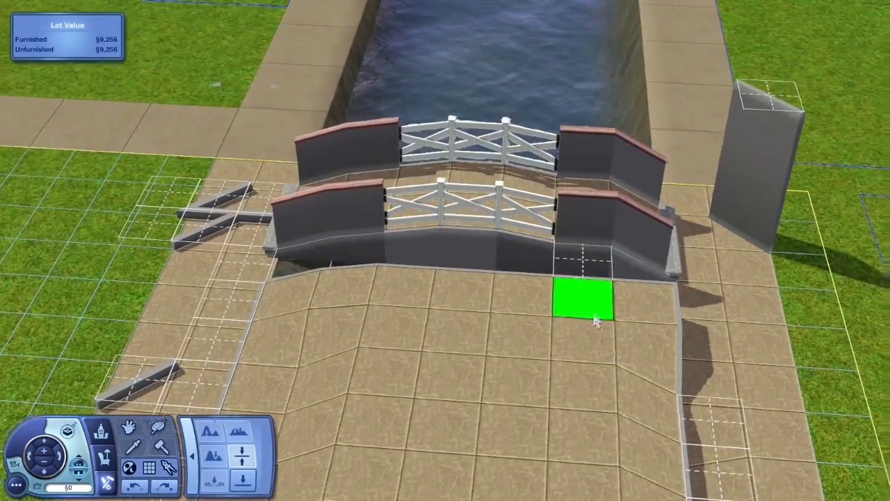
left_click_drag(596, 321, 598, 320)
middle_click_drag(528, 313, 487, 309)
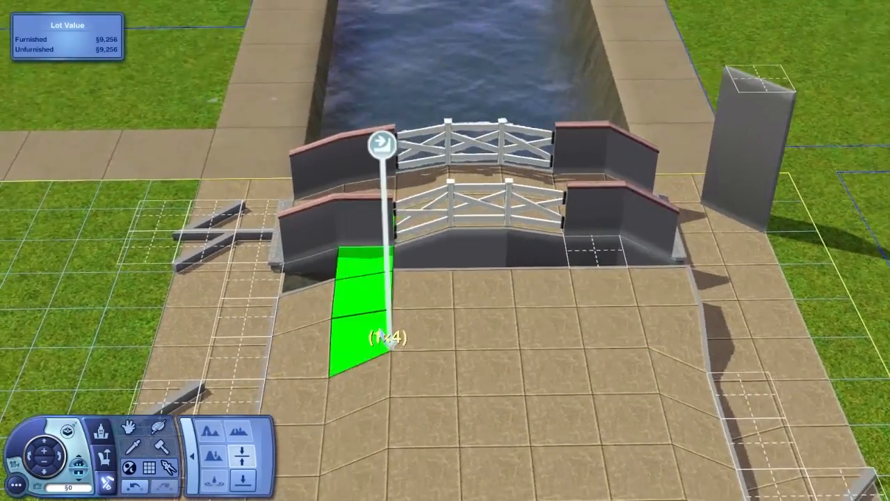
mouse_move(439, 221)
middle_mouse_down()
mouse_move(485, 203)
mouse_move(466, 294)
middle_mouse_up()
key("ctrl+z")
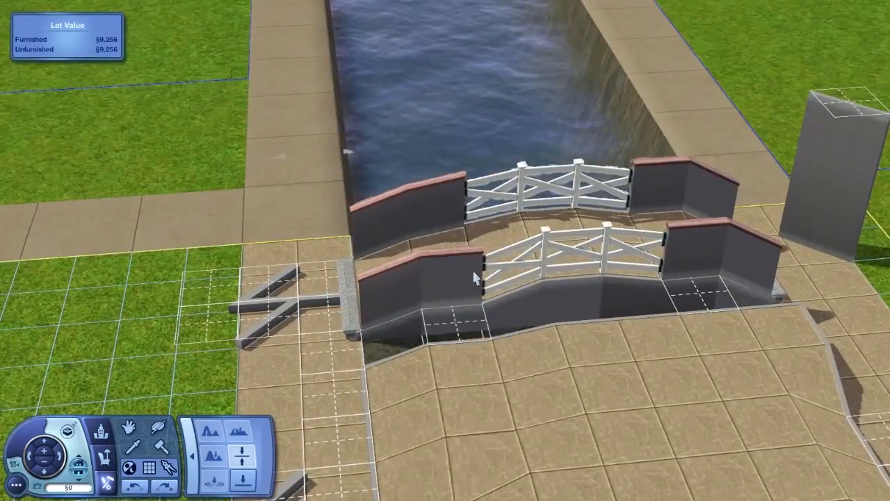
key("ctrl+z")
Level a 2×1 patch of tiles in the middle of the platform floor
right_click_drag(477, 278, 494, 313)
scroll(445, 278, "up", 2)
left_click(192, 456)
left_click(371, 425)
right_click_drag(390, 306, 445, 305)
left_click(192, 456)
left_click(241, 456)
scroll(445, 292, "up", 2)
left_click_drag(511, 452, 450, 243)
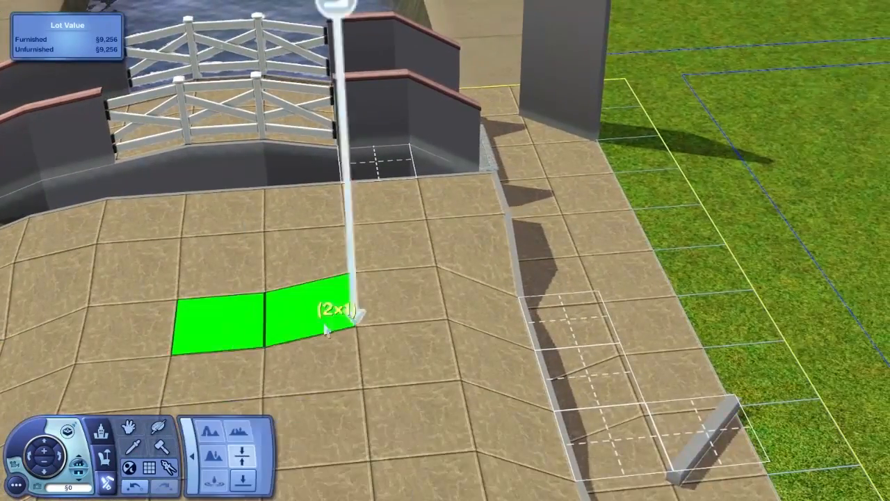
Level a 2×8 strip along the platform's far edge to slope it down to the opposite sidewalk
scroll(453, 333, "down", 3)
left_click_drag(534, 487, 632, 76)
left_click_drag(590, 150, 473, 344)
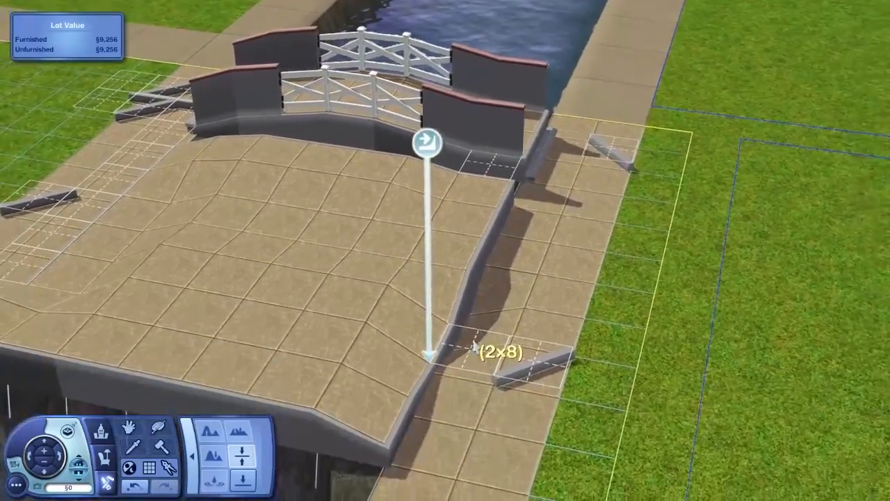
middle_click_drag(473, 344, 548, 235)
scroll(480, 313, "down", 4)
Level the floor at the second bridge's ends against its guide walls to give it an arched profile
left_click_drag(549, 234, 417, 371)
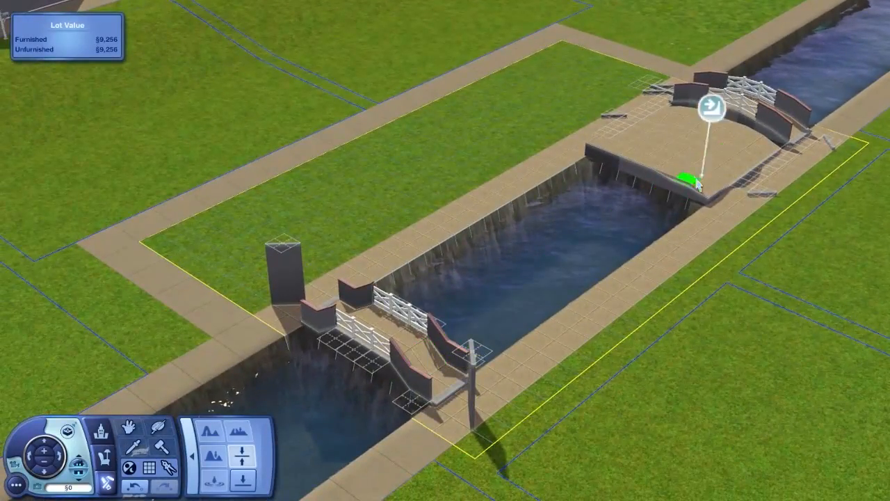
middle_click_drag(436, 381, 533, 334)
left_click_drag(569, 324, 568, 324)
middle_click_drag(569, 325, 511, 275)
left_click_drag(567, 149, 531, 360)
middle_click_drag(521, 299, 549, 139)
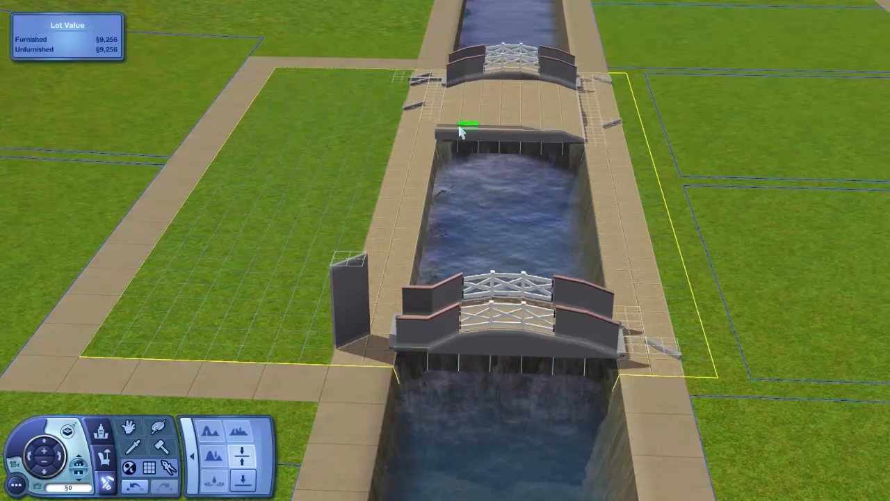
left_click_drag(417, 346, 371, 268)
left_click_drag(388, 112, 388, 111)
Level the entire 9×7 floor area of the wide platform
mouse_move(388, 111)
middle_mouse_down()
mouse_move(439, 194)
mouse_move(260, 363)
middle_mouse_up()
left_click(213, 455)
left_click(242, 455)
scroll(270, 281, "up", 3)
left_click_drag(270, 281, 384, 325)
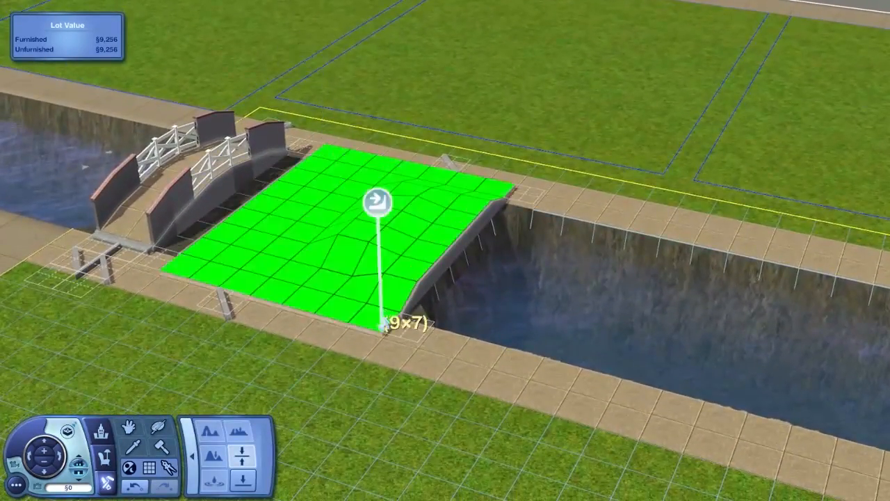
Turn floor elevation constraints back on with the cheat "constrainfloorelevation true"
key("ctrl+shift+c")
key("Up")
key("BackSpace")
key("BackSpace")
key("BackSpace")
key("BackSpace")
key("BackSpace")
type("true")
key("Return")
Demolish the wide platform beside the narrow bridge
left_click(164, 449)
left_click_drag(206, 249, 459, 197)
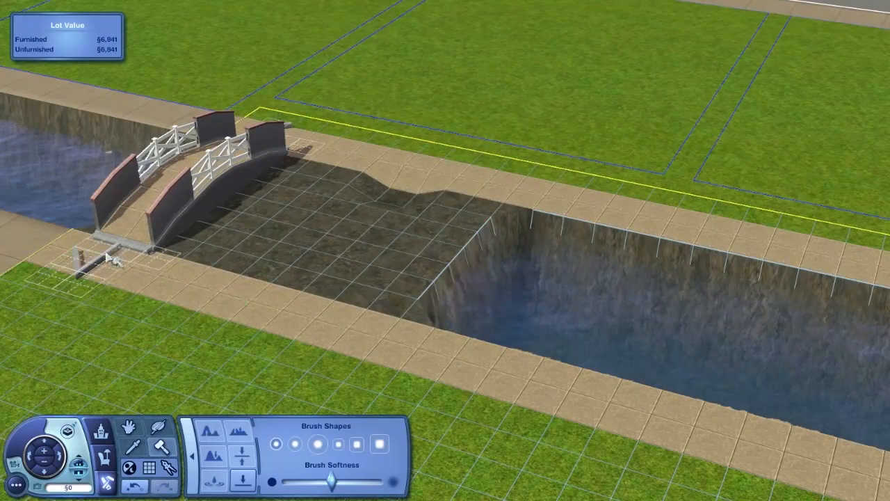
mouse_move(80, 267)
middle_mouse_down()
mouse_move(795, 235)
mouse_move(343, 252)
mouse_move(390, 251)
middle_mouse_up()
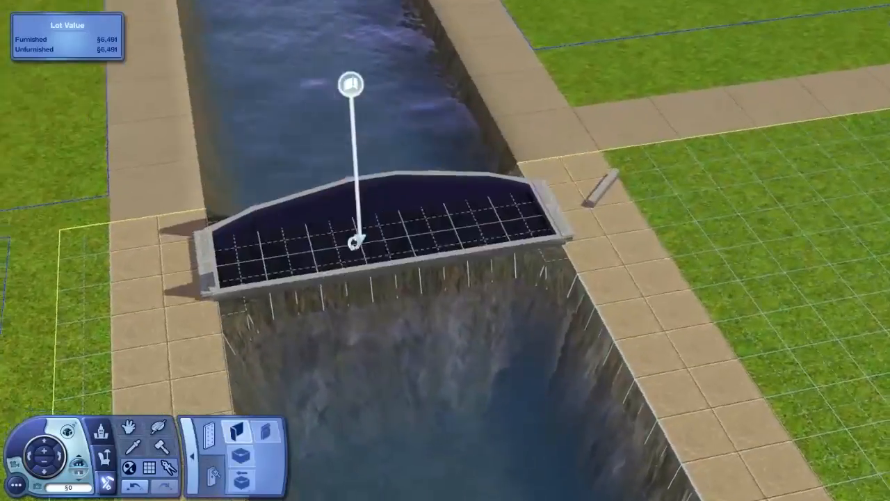
Level the raised ground left under the removed platform down to the channel bed
middle_click_drag(355, 242, 240, 261)
key("Home")
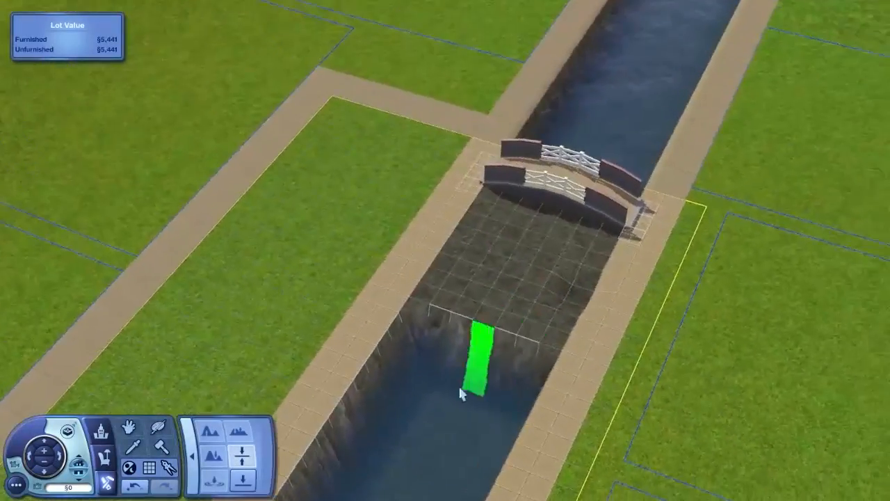
left_click_drag(463, 394, 626, 202)
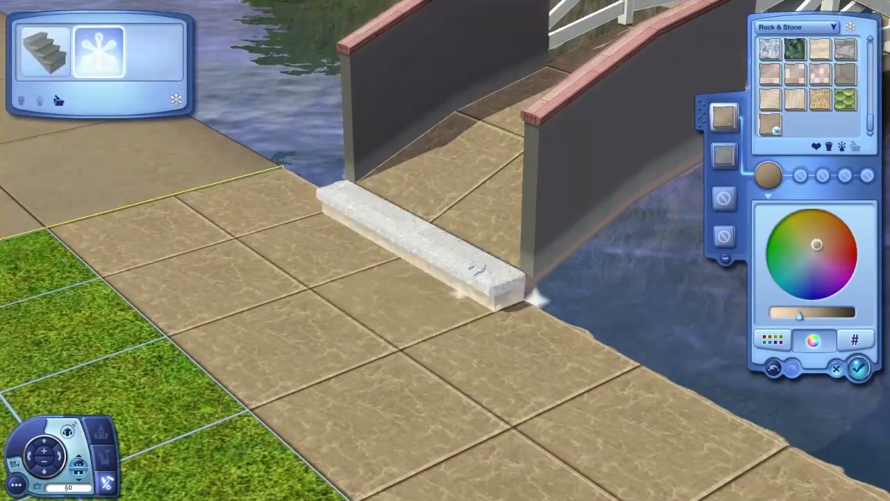
Apply the steps' tan Rock & Stone finish to the wall caps on the first of the two bridges
scroll(588, 292, "down", 5)
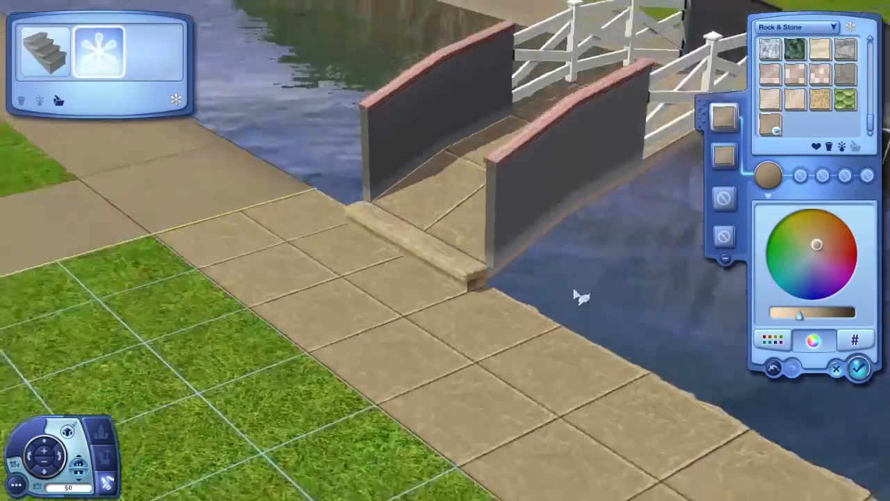
middle_click_drag(588, 292, 665, 177)
middle_click_drag(522, 334, 516, 343)
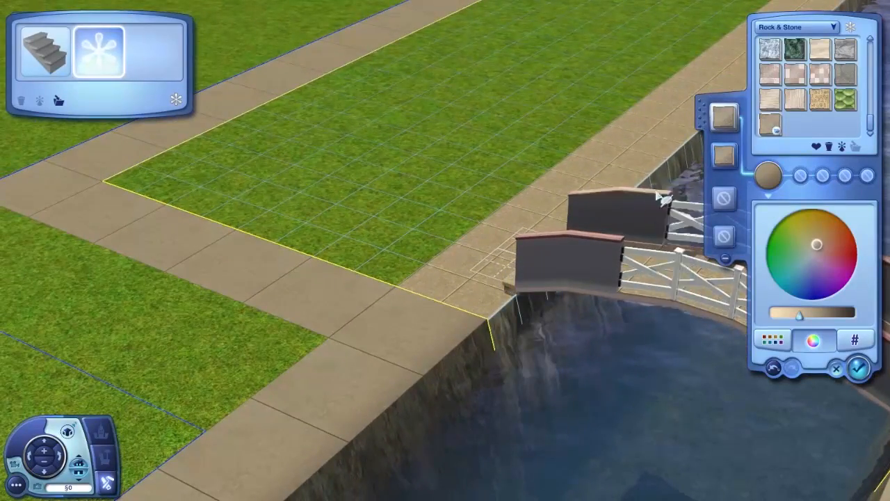
scroll(659, 196, "up", 3)
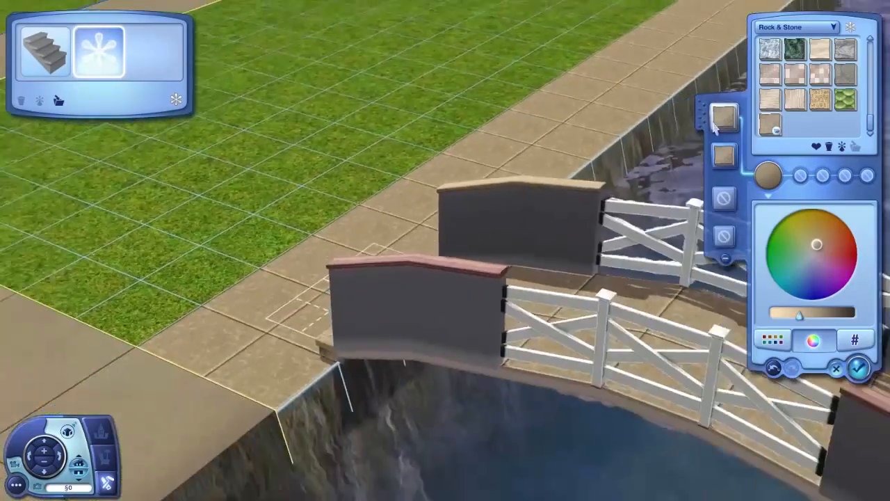
left_click_drag(701, 111, 146, 266)
left_click_drag(701, 111, 607, 297)
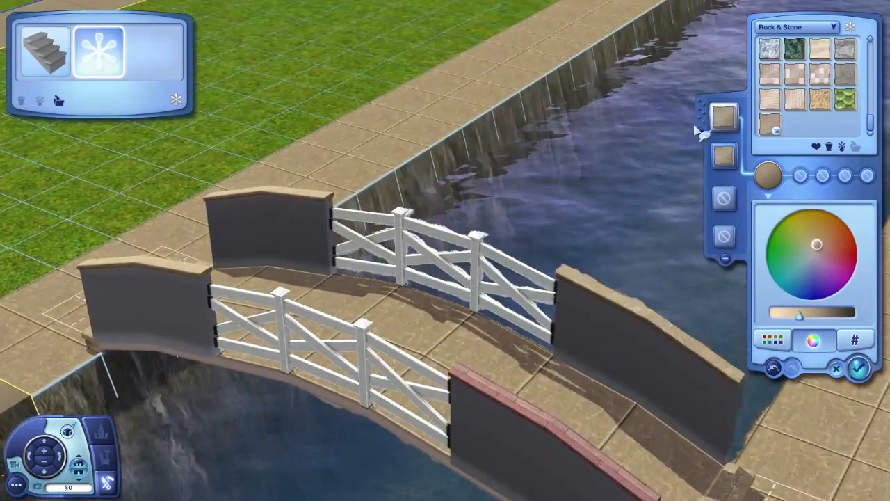
left_click_drag(701, 111, 598, 343)
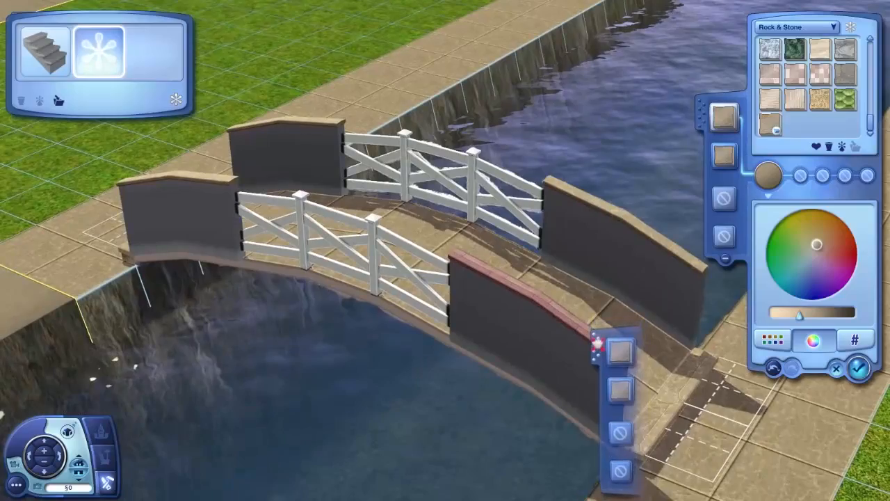
Apply the same tan Rock & Stone finish to the red wall caps on the other bridge
left_click_drag(539, 299, 539, 299)
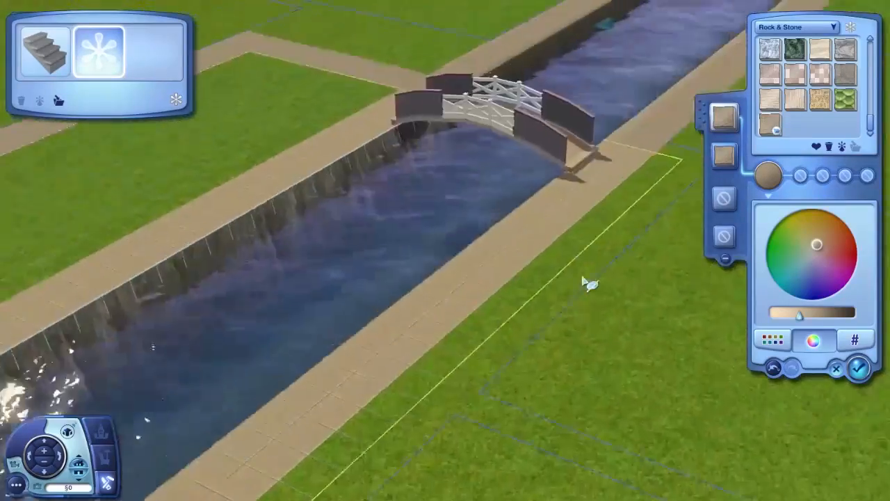
scroll(588, 284, "up", 5)
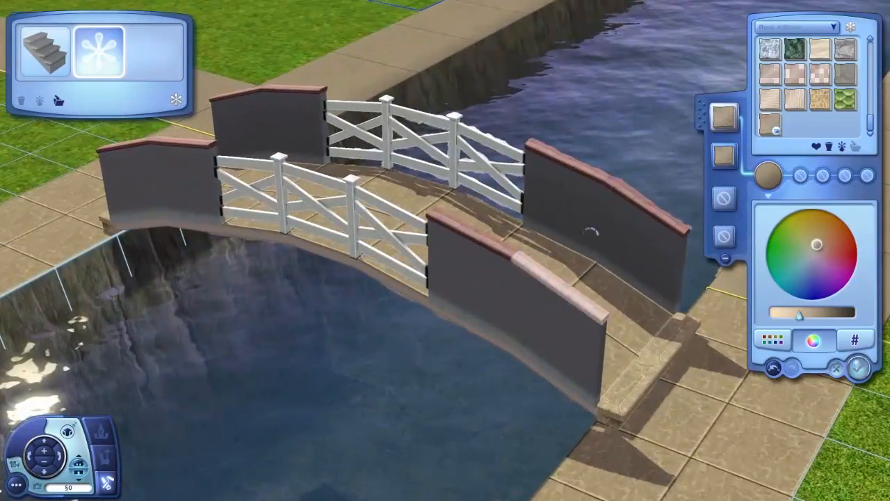
left_click_drag(652, 208, 652, 208)
right_click_drag(652, 209, 661, 181)
left_click_drag(701, 112, 602, 196)
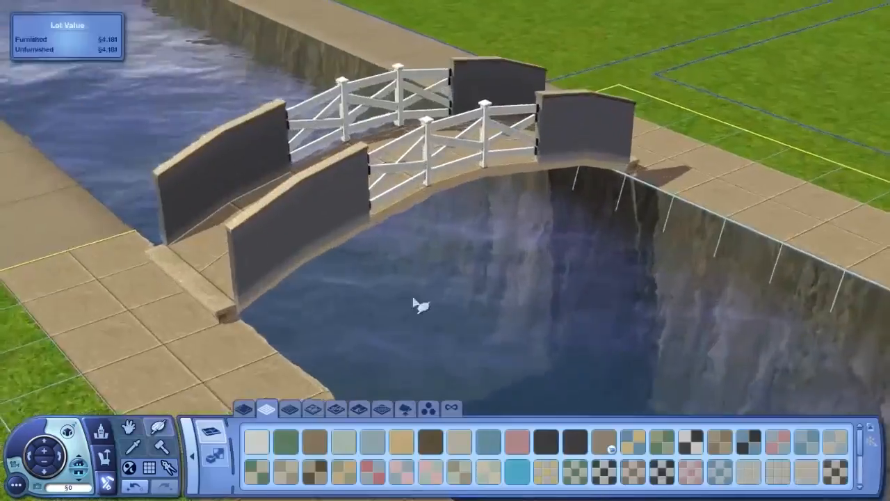
Apply a plain light gray panelled wall covering to the outer face of the bridge's near wall
scroll(421, 306, "down", 6)
middle_click_drag(421, 306, 373, 306)
scroll(373, 305, "up", 3)
left_click(195, 456)
left_click(358, 456)
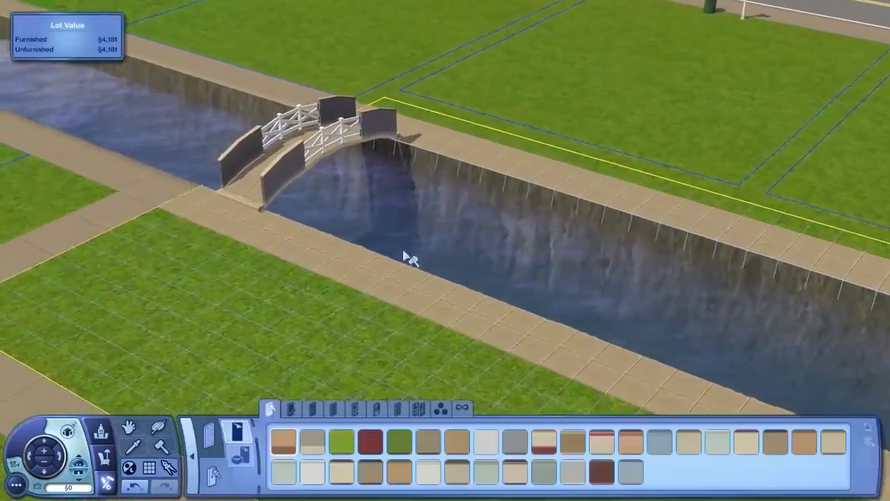
scroll(401, 253, "up", 5)
left_click(377, 409)
left_click(342, 442)
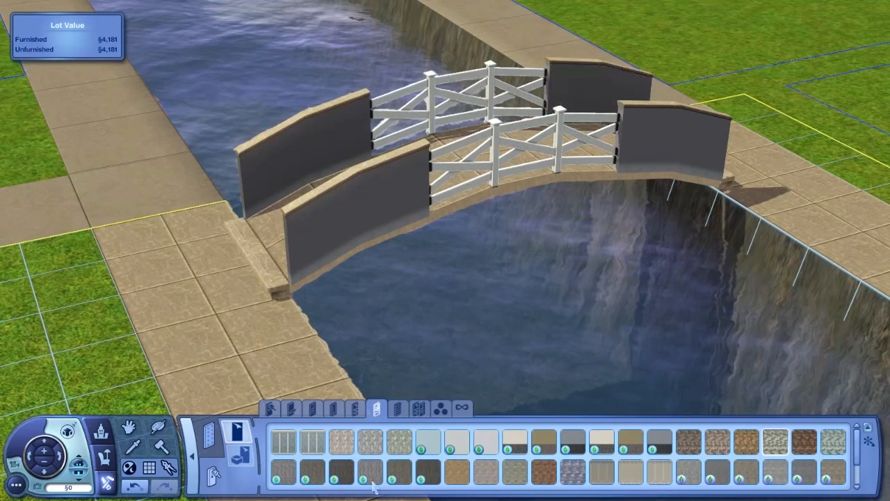
left_click(399, 417)
left_click(371, 448)
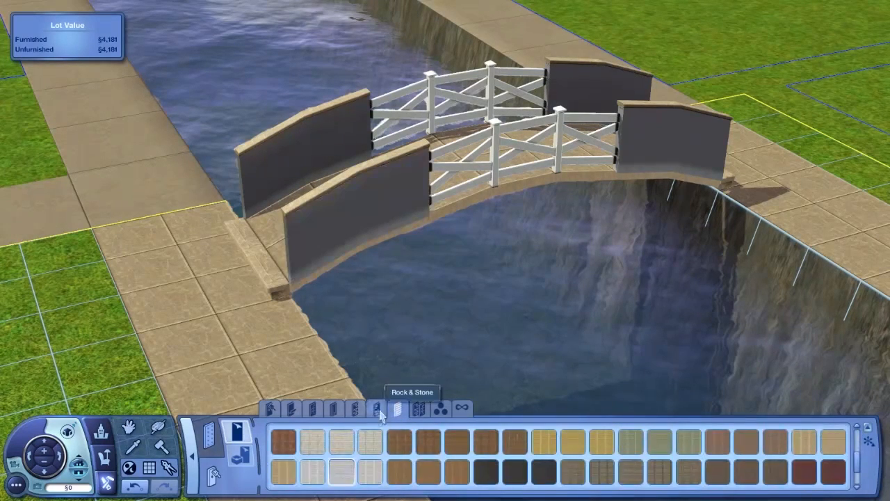
left_click(339, 409)
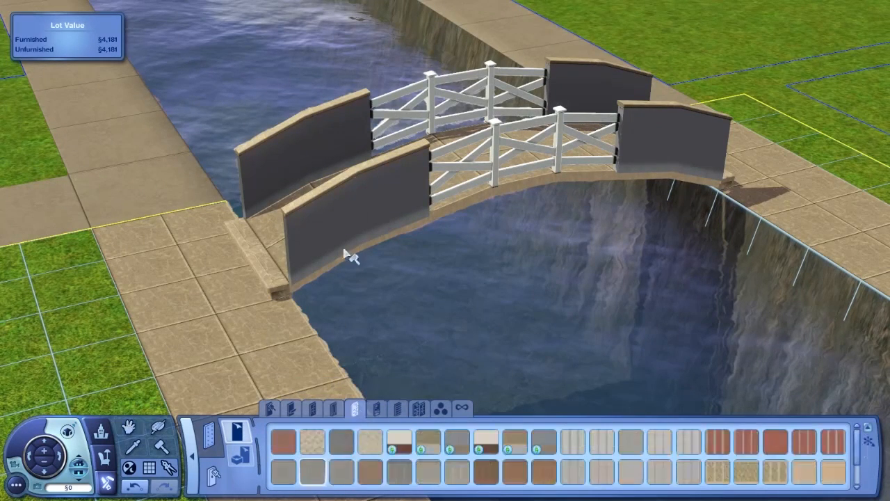
left_click(393, 167)
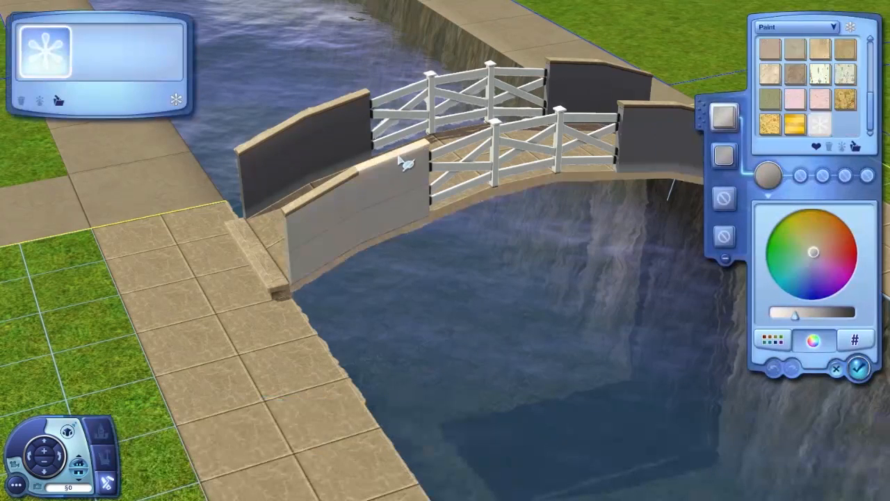
Recolour the near bridge wall's covering to a tan that matches its stone cap
left_click(417, 202)
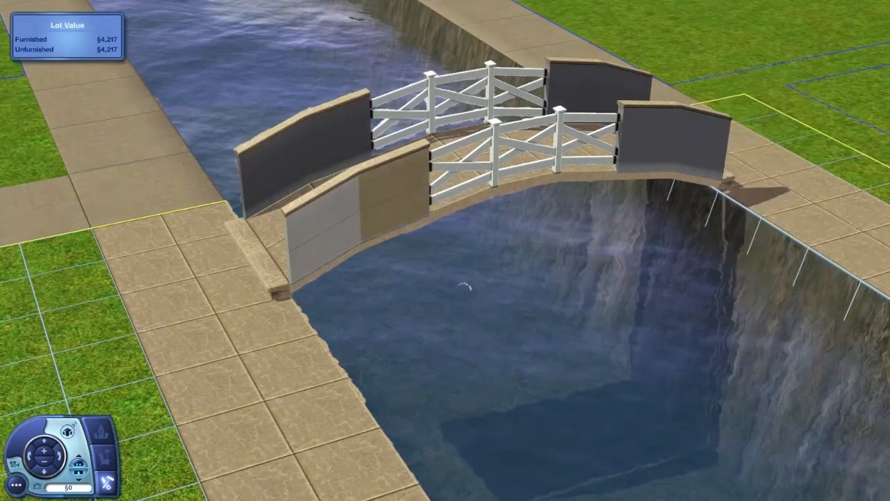
left_click(400, 204)
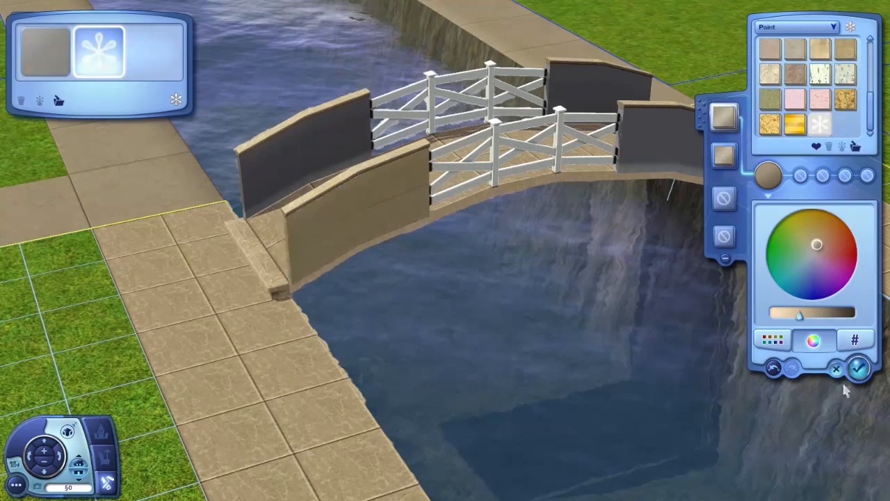
left_click(839, 370)
Cover the remaining dark bridge wall faces with the same tan wall covering
left_click(327, 139)
left_click(598, 83)
left_click(664, 136)
scroll(520, 274, "down", 5)
left_click(564, 277)
mouse_move(565, 277)
middle_mouse_down()
mouse_move(462, 278)
mouse_move(349, 260)
mouse_move(413, 283)
mouse_move(399, 250)
mouse_move(447, 228)
middle_mouse_up()
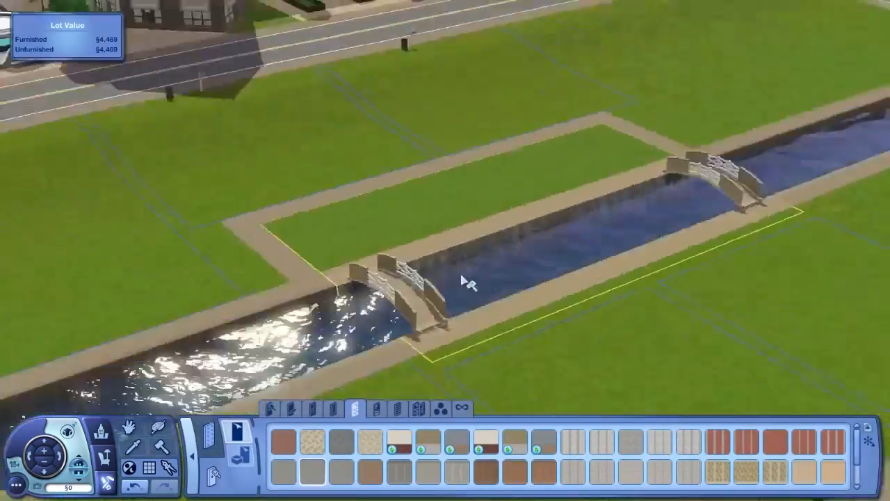
Pave the park lot's grass area with the tan square tile used on its channel walkway
key("e")
left_click(529, 240)
scroll(529, 240, "down", 1)
left_click_drag(621, 111, 617, 384)
left_click_drag(308, 291, 533, 82)
scroll(589, 214, "up", 5)
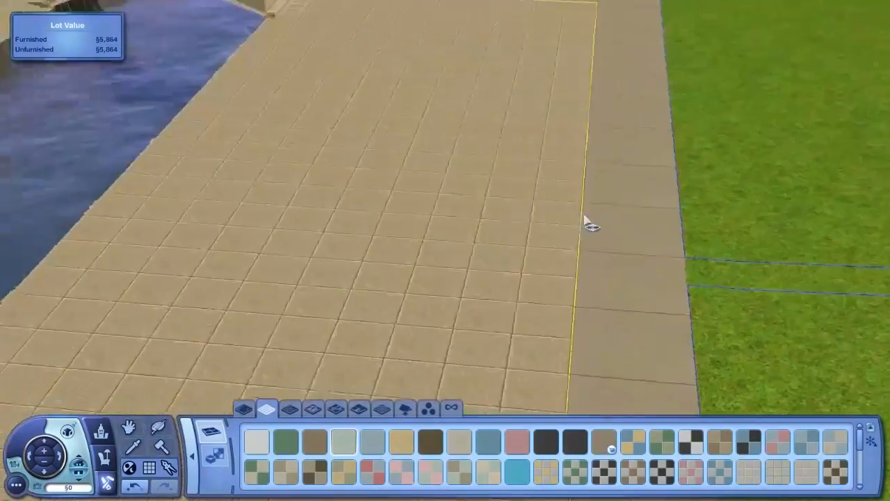
Adjust the paving tile's colour and brightness to match the neighbouring world sidewalk
middle_click_drag(589, 214, 515, 252)
key("r")
left_click(515, 252)
left_click(816, 249)
left_click(803, 317)
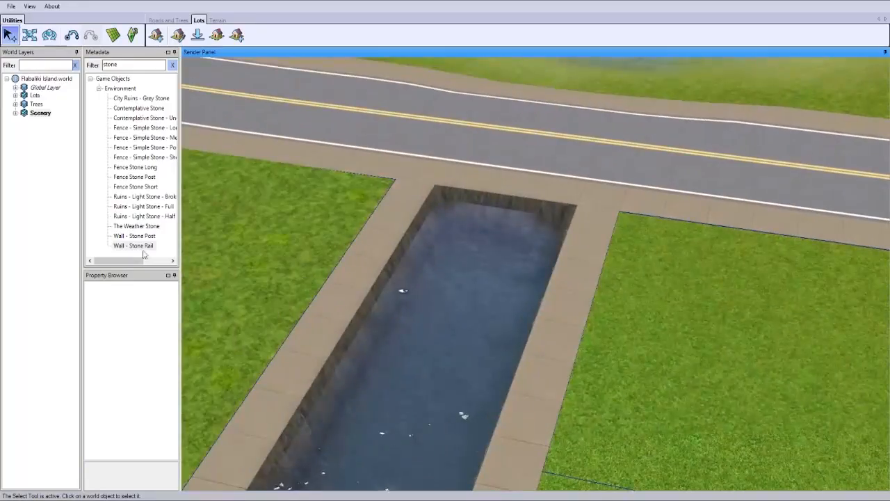
Place a Wall - Stone Rail across the channel's road end at PositionX 239.5, PositionY 16 and PositionZ 288.8
left_click(135, 245)
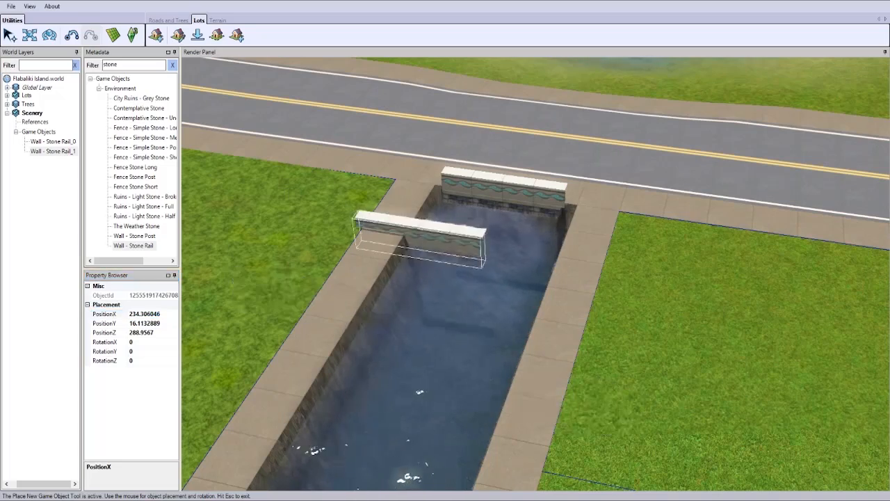
key("Escape")
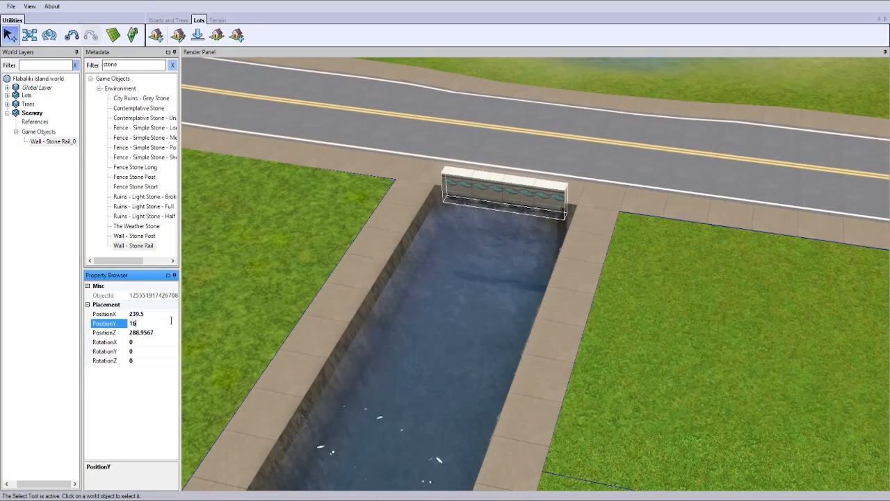
type("8")
key("Return")
Place a second Wall - Stone Rail along the channel's grass side, turned about 90 degrees around Y
scroll(419, 292, "up", 3)
middle_click_drag(419, 292, 348, 292)
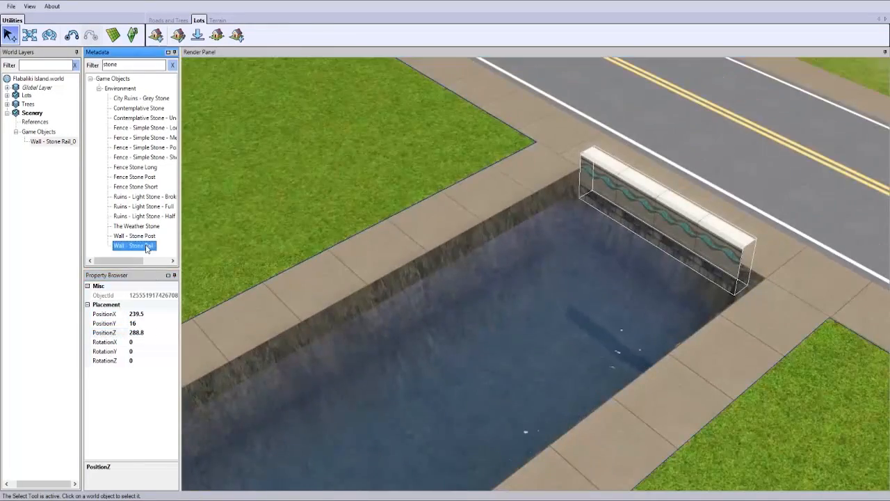
left_click(147, 246)
left_click_drag(479, 232, 495, 232)
key("Escape")
left_click_drag(157, 352, 23, 353)
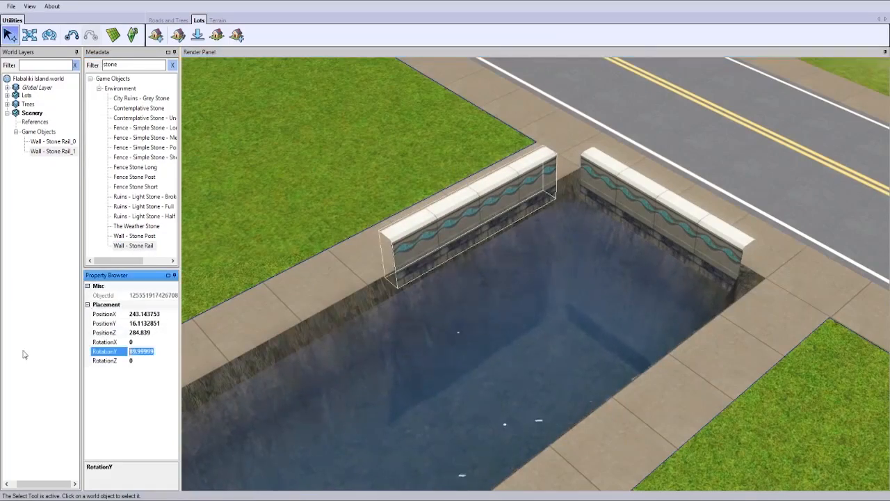
Move the side rail along the channel edge near the corner and set its PositionY to 16
scroll(473, 258, "up", 2)
middle_click_drag(487, 258, 424, 263)
key("m")
left_click_drag(683, 266, 729, 264)
scroll(729, 265, "up", 4)
middle_click_drag(729, 264, 630, 298)
scroll(651, 264, "down", 5)
scroll(651, 257, "up", 4)
scroll(723, 286, "down", 3)
left_click_drag(641, 265, 563, 260)
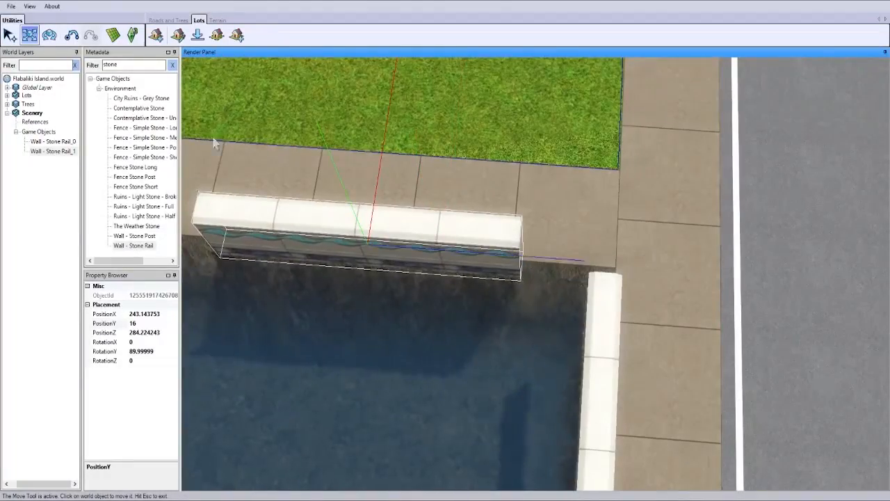
Place a Wall - Stone Post at the corner between the two rails with PositionY 16 and PositionZ 288.8
double_click(142, 235)
left_click(604, 273)
middle_click_drag(604, 272, 479, 278)
key("Escape")
scroll(479, 278, "up", 3)
middle_click_drag(629, 279, 511, 250)
scroll(511, 250, "down", 3)
left_click(476, 191)
left_click(154, 324)
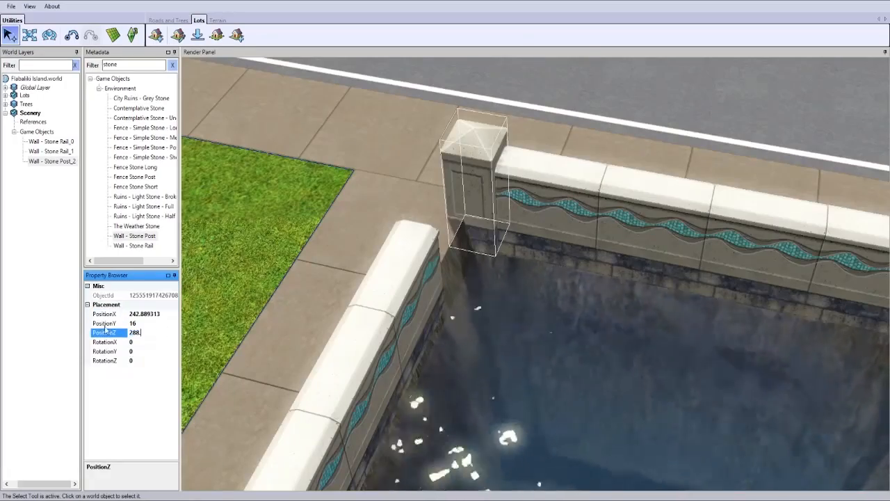
Move the side rail lengthwise along the channel to meet the corner post
middle_click_drag(381, 320, 445, 316)
scroll(393, 312, "down", 3)
scroll(397, 330, "up", 3)
left_click(404, 319)
scroll(405, 319, "down", 3)
left_click_drag(460, 257, 477, 257)
middle_click_drag(476, 258, 556, 258)
scroll(574, 243, "down", 3)
scroll(584, 236, "up", 2)
scroll(556, 257, "down", 3)
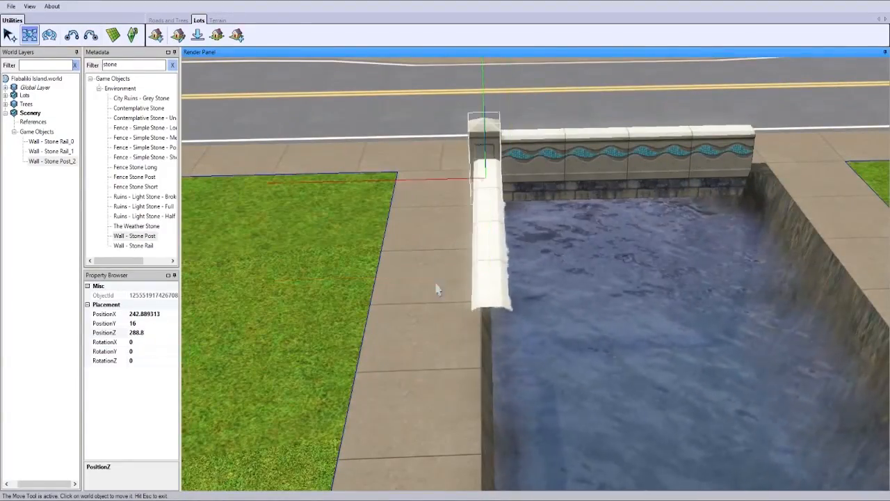
Nudge the corner post along the X axis to line up with the end of the road-side rail
left_click_drag(144, 314, 288, 314)
middle_click_drag(544, 145, 539, 167)
scroll(539, 167, "up", 5)
left_click_drag(141, 314, 186, 306)
type("89")
key("Return")
left_click_drag(373, 436, 381, 436)
middle_click_drag(382, 436, 371, 380)
scroll(378, 385, "down", 5)
scroll(371, 380, "up", 3)
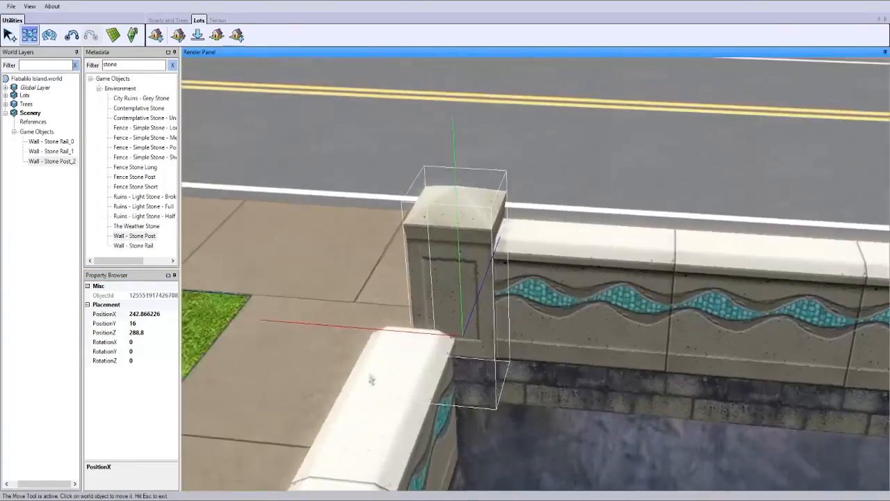
Set the corner post's PositionX to 242.87
left_click(142, 314)
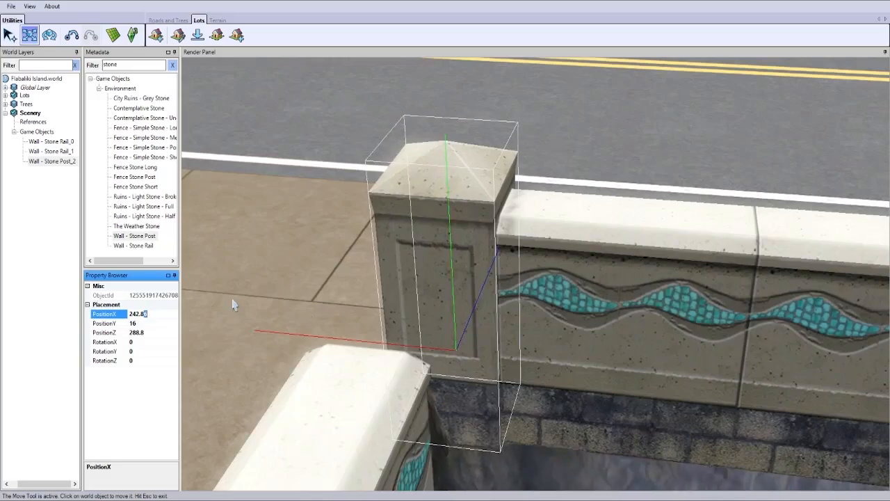
scroll(300, 348, "up", 2)
middle_click_drag(241, 336, 306, 340)
scroll(290, 356, "down", 6)
left_click(148, 313)
Set the side rail's PositionX to 242.87 and nudge it lengthwise against the corner post
left_click(541, 306)
left_click_drag(164, 314, 67, 314)
middle_click_drag(256, 317, 403, 318)
left_click_drag(553, 284, 545, 287)
scroll(543, 290, "down", 5)
middle_click_drag(543, 289, 702, 274)
scroll(446, 263, "up", 4)
scroll(516, 231, "down", 4)
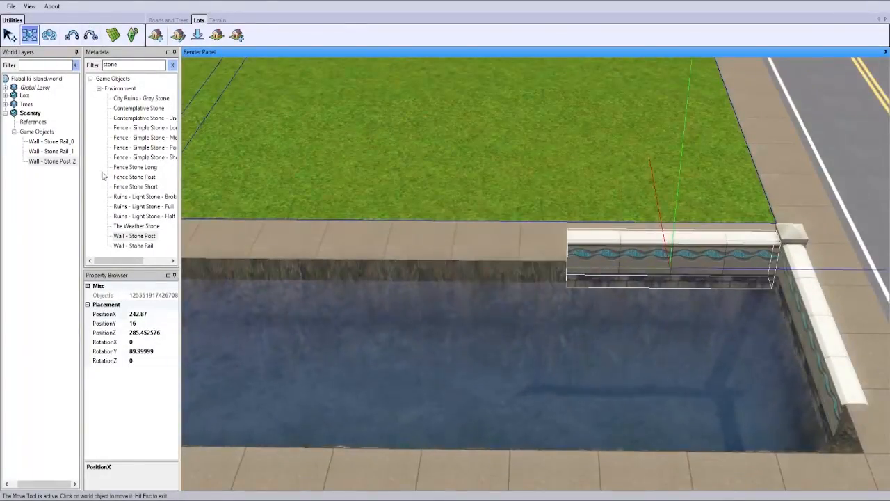
Try to shift the side rail and corner post along the channel as one selection, and undo the move
left_click(52, 161)
left_click_drag(705, 271, 598, 269)
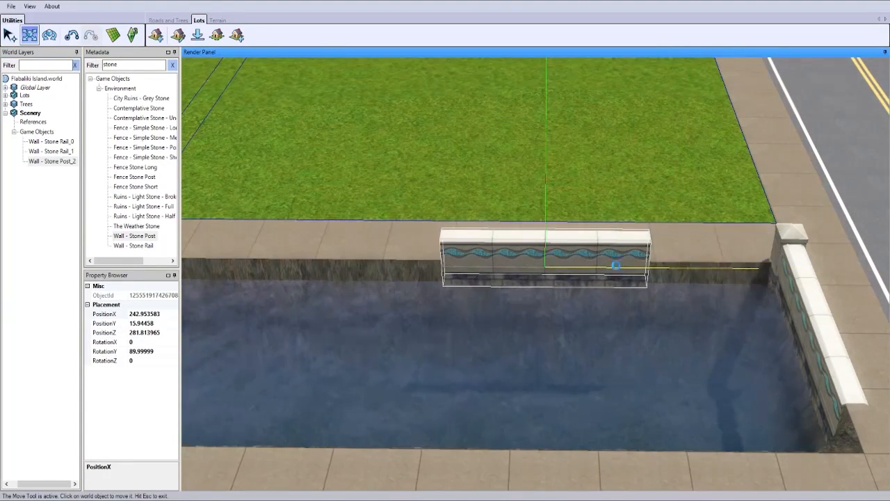
key("ctrl+z")
key("Escape")
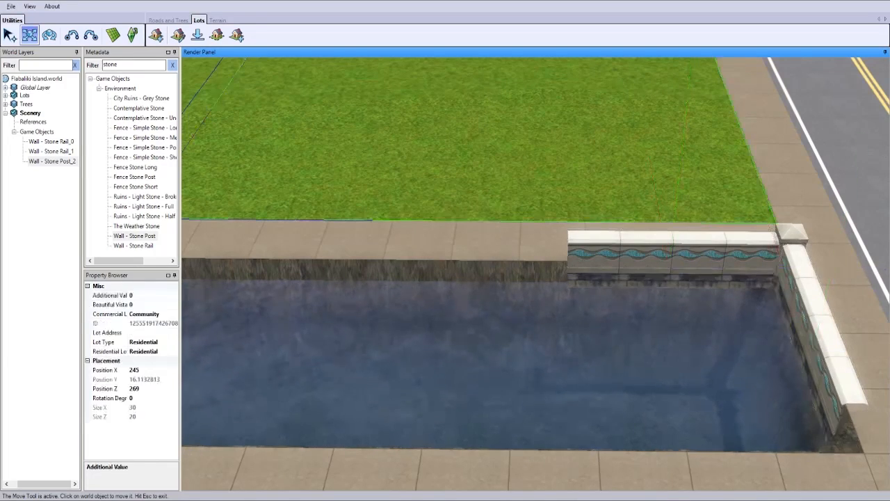
left_click(51, 151, "ctrl")
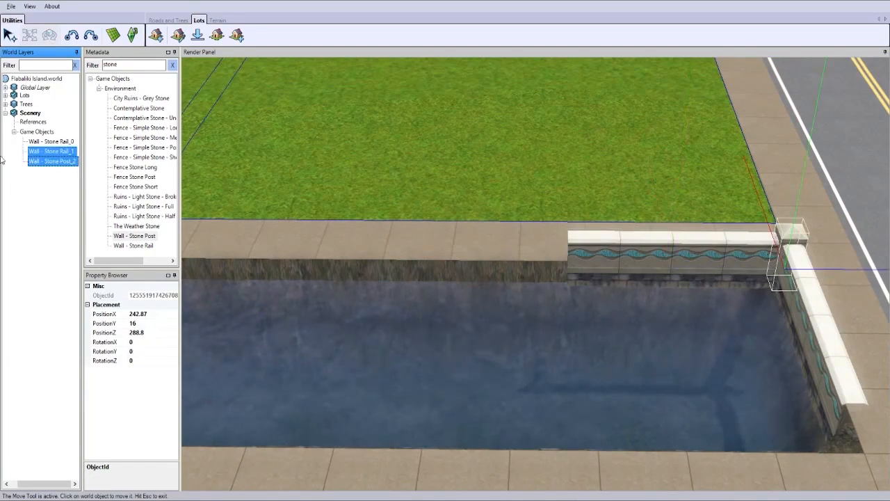
left_click(712, 265)
left_click(217, 20)
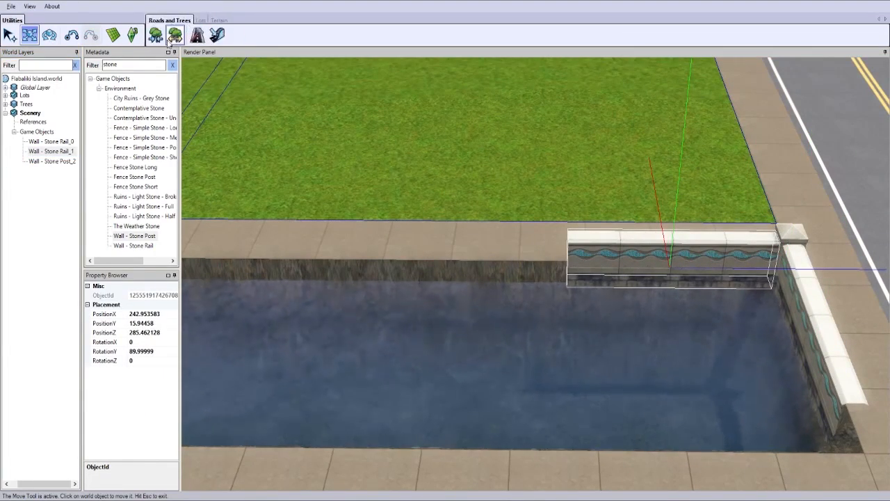
left_click(157, 40)
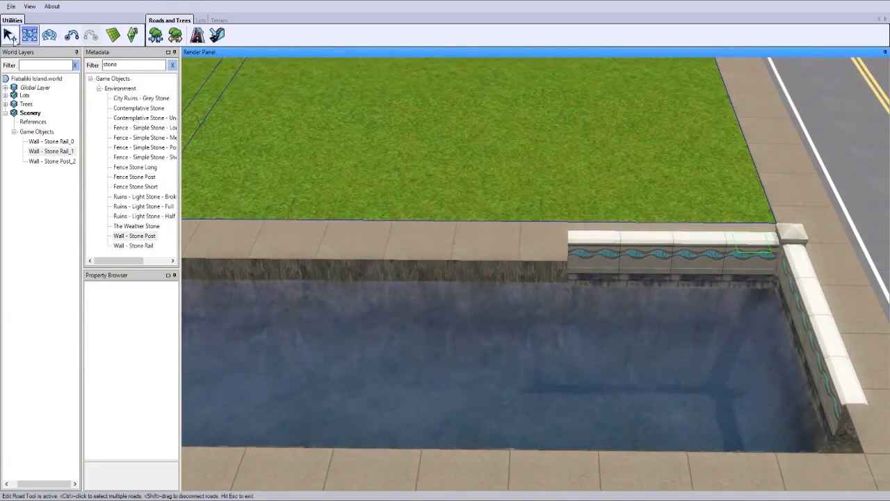